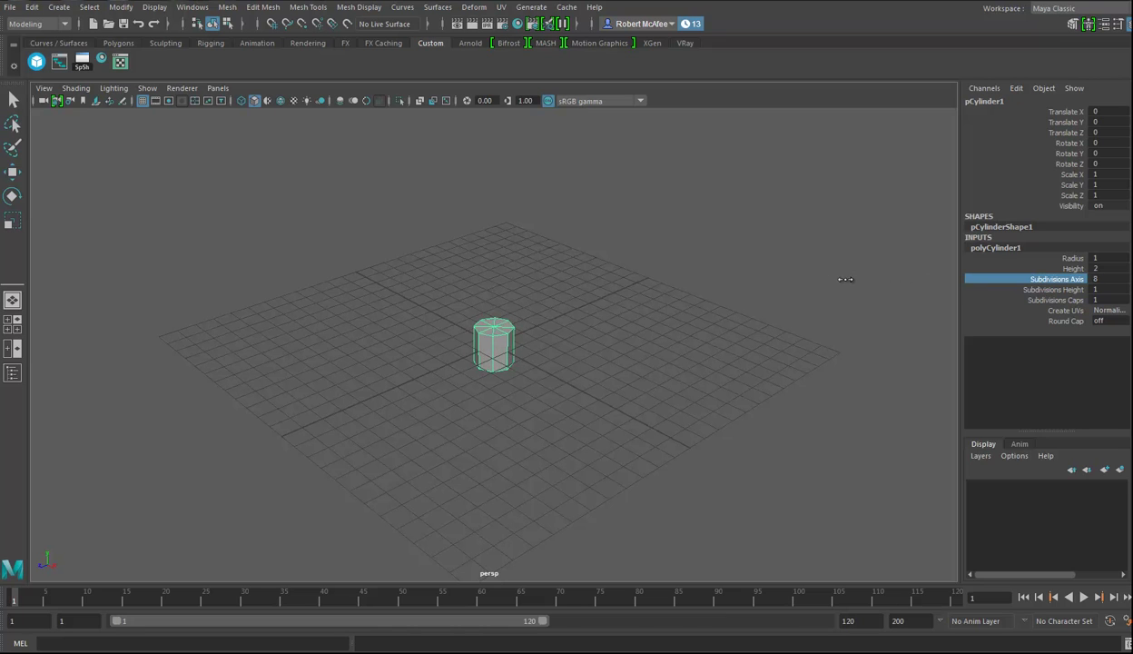
Set the cylinder's height subdivisions to 8 and stretch it vertically to a Y scale of about 4.49.
click(1035, 290)
middle_drag(794, 320, 818, 314)
alt+drag(674, 347, 595, 349)
key(w)
drag(490, 285, 519, 209)
alt+drag(519, 322, 631, 348)
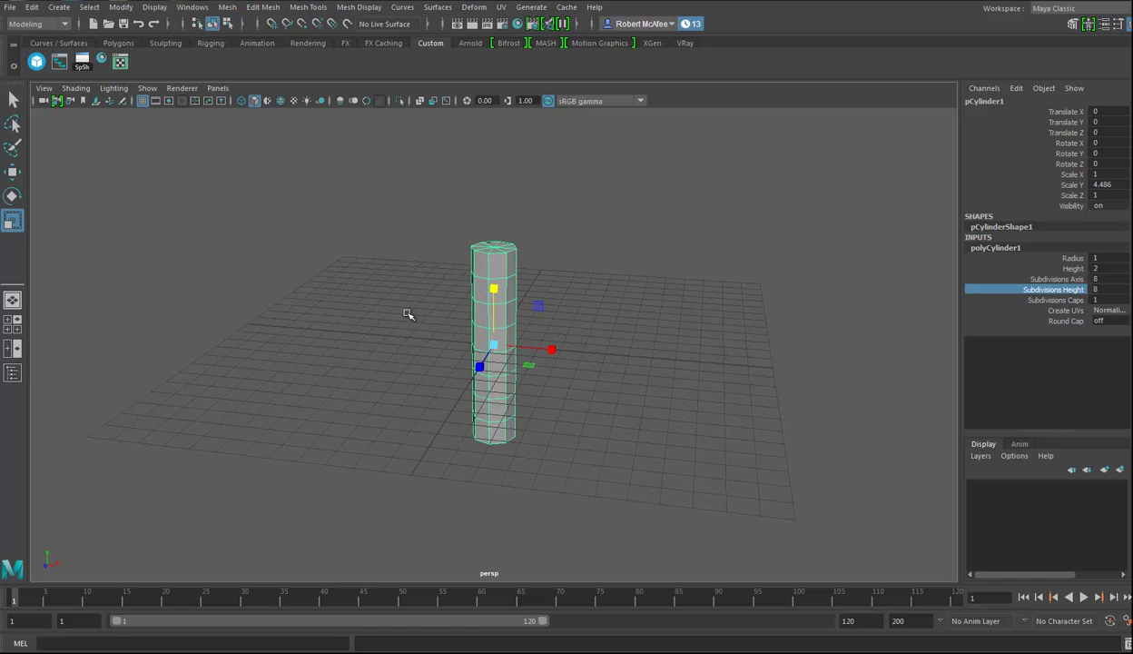
Split the workspace into side-by-side perspective and front views, with the cylinder framed in the front view.
click(217, 88)
mouse_move(227, 180)
click(395, 203)
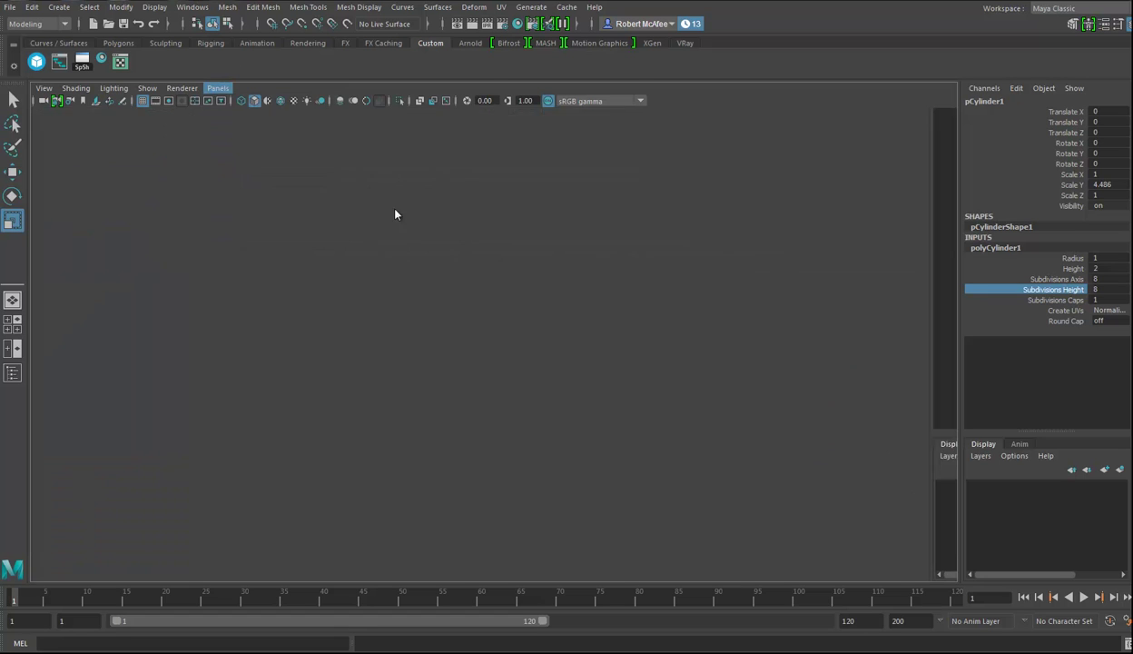
key(space)
drag(770, 447, 767, 476)
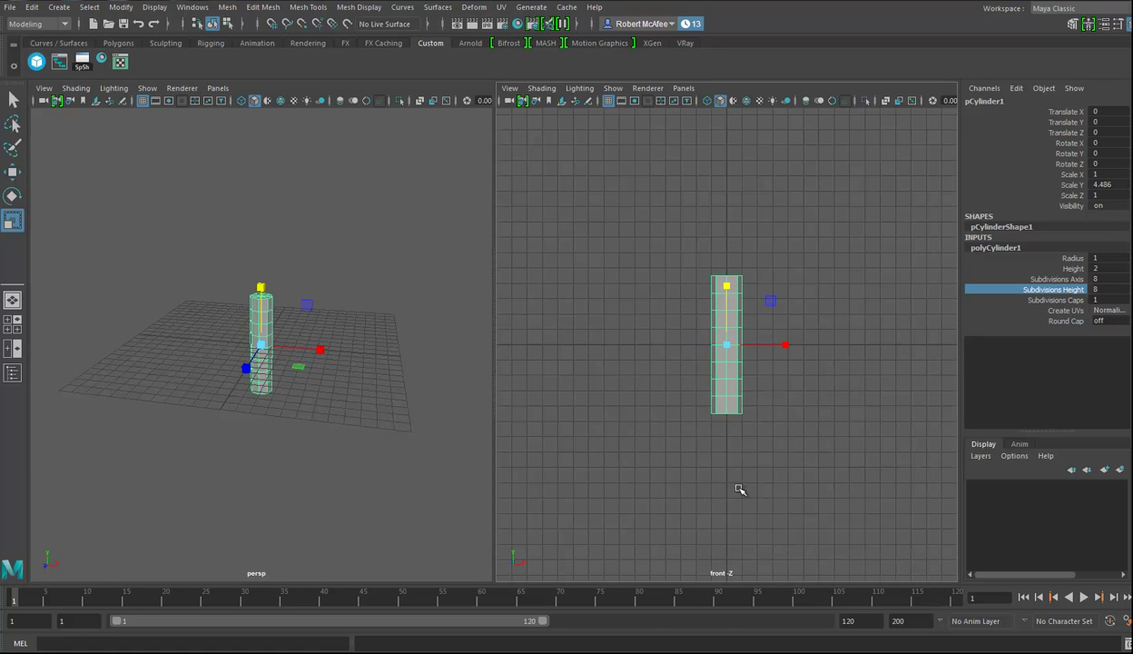
alt+middle_drag(769, 437, 759, 466)
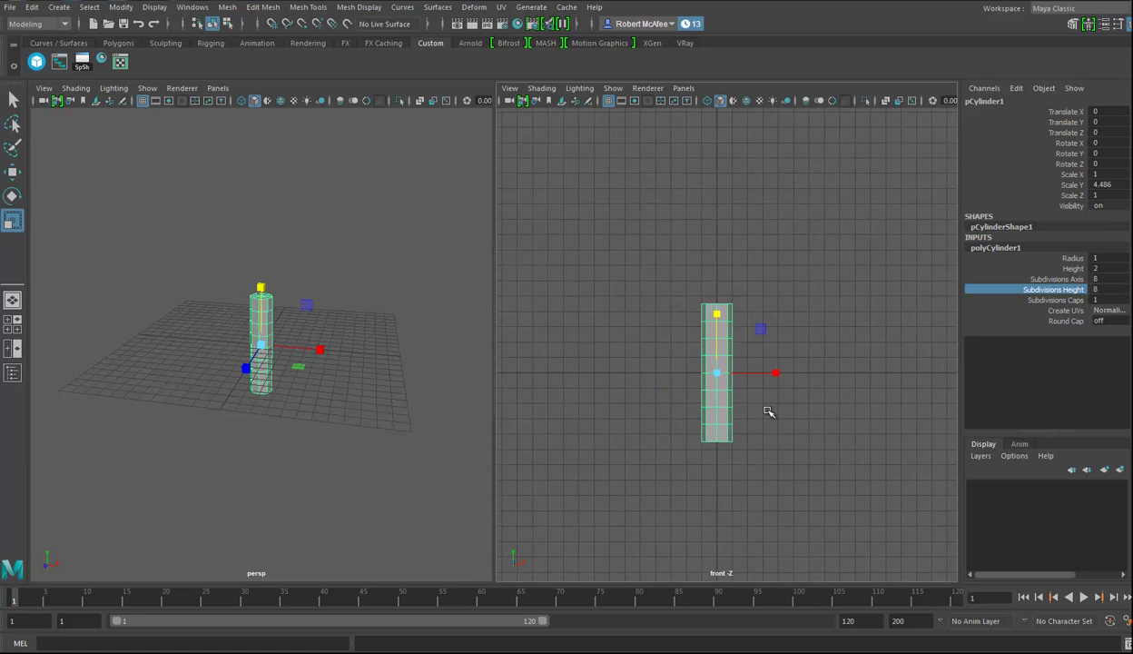
Raise the cylinder above the grid to about Y 4.9 and shift it sideways to about X 1.79.
key(w)
drag(721, 349, 720, 274)
drag(780, 299, 809, 299)
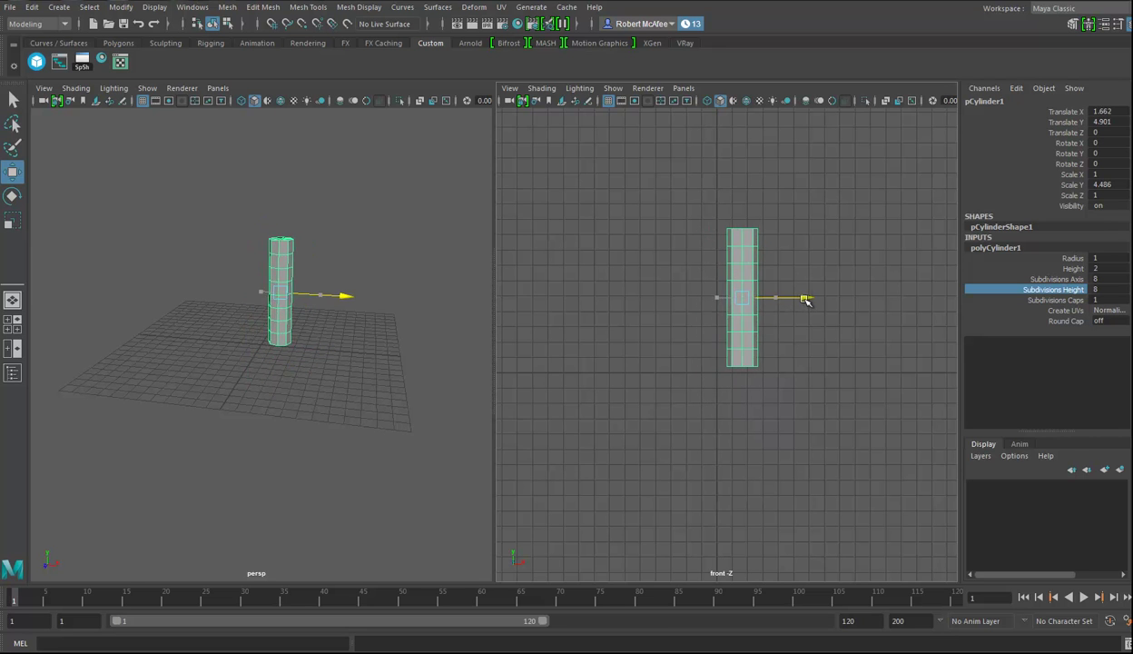
alt+drag(255, 379, 303, 406)
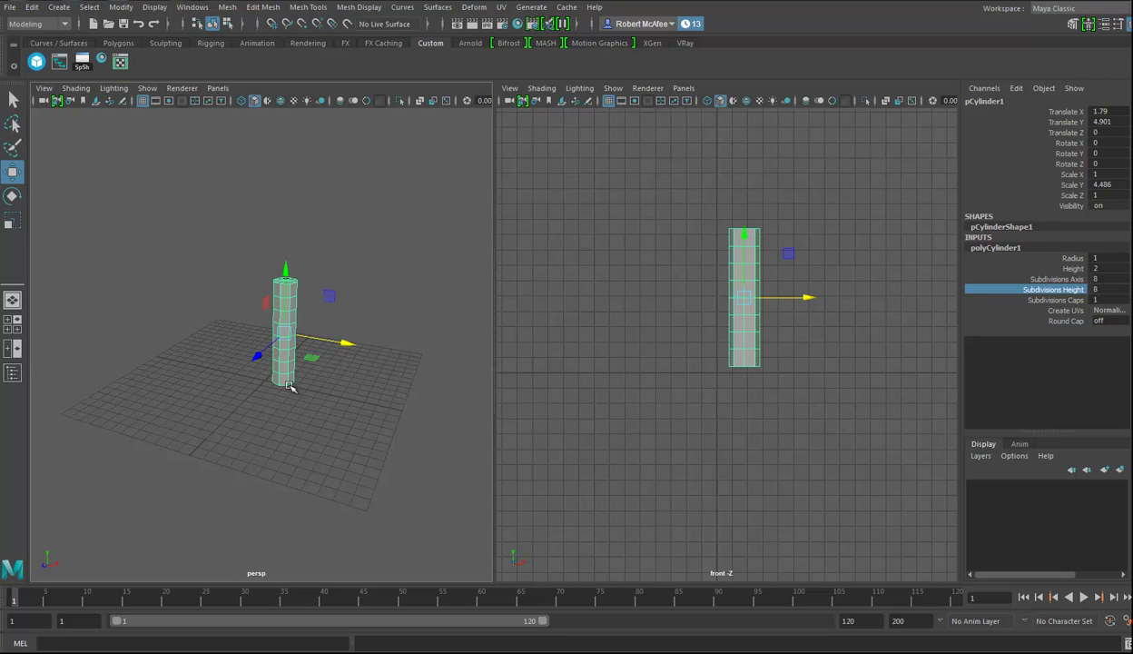
Enlarge the cylinder uniformly to about 1.81 in X and Z, and reposition it at about X 3.67, Y 8.27.
key(e)
key(r)
drag(744, 297, 837, 299)
key(w)
drag(770, 235, 779, 200)
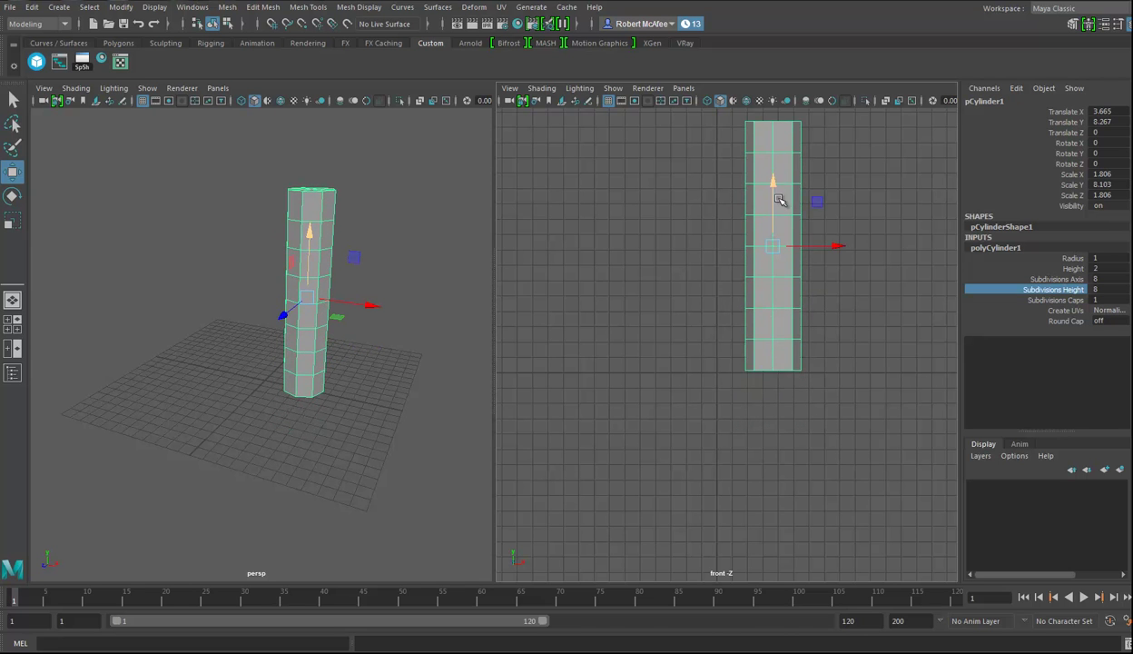
alt+middle_drag(779, 200, 741, 336)
alt+right_drag(741, 336, 776, 369)
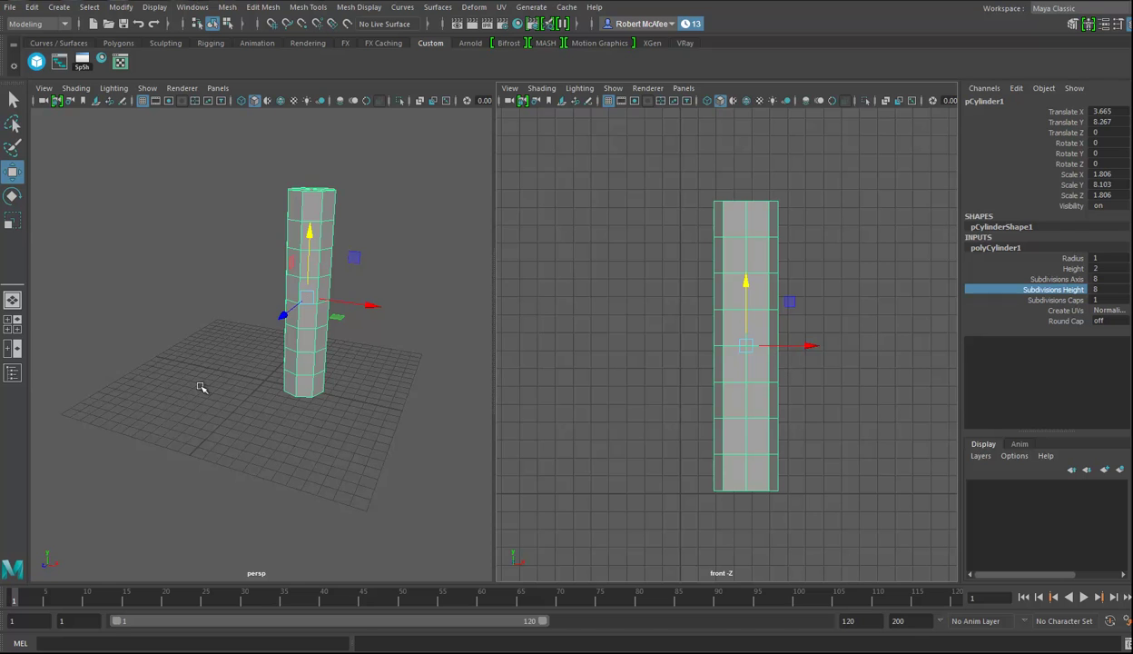
Extrude the top two rows of faces on the cylinder's inner side and grid-snap them flat onto the world centre line.
alt+drag(201, 388, 271, 380)
alt+right_drag(270, 379, 271, 458)
alt+drag(270, 457, 295, 372)
right_drag(292, 268, 291, 300)
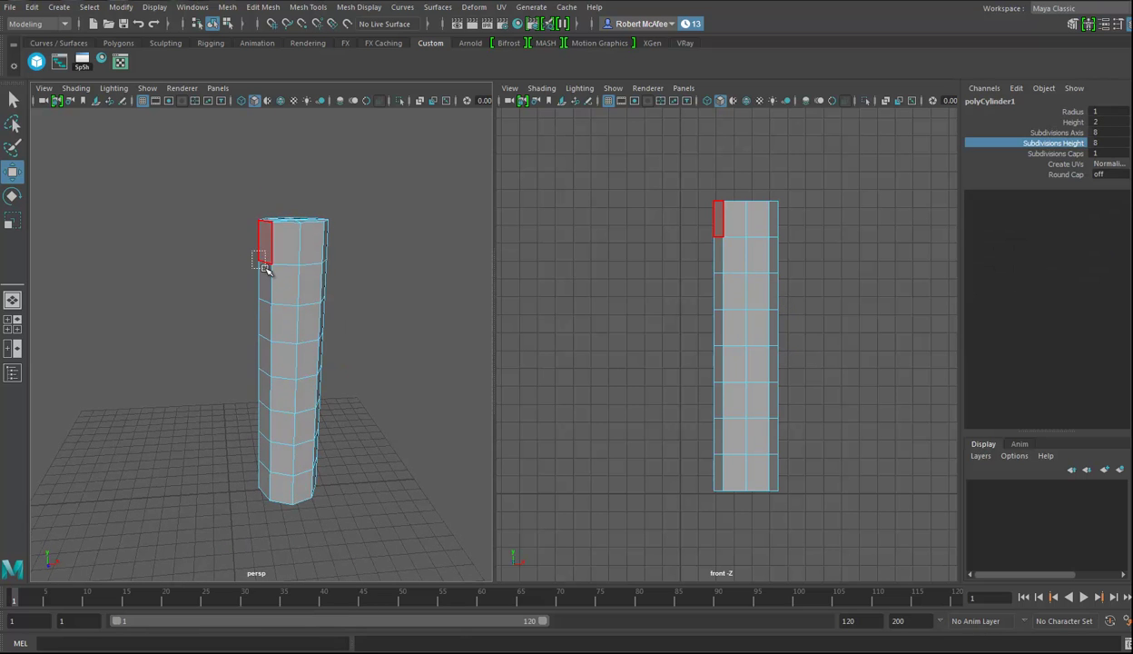
click(263, 268)
alt+drag(341, 290, 326, 272)
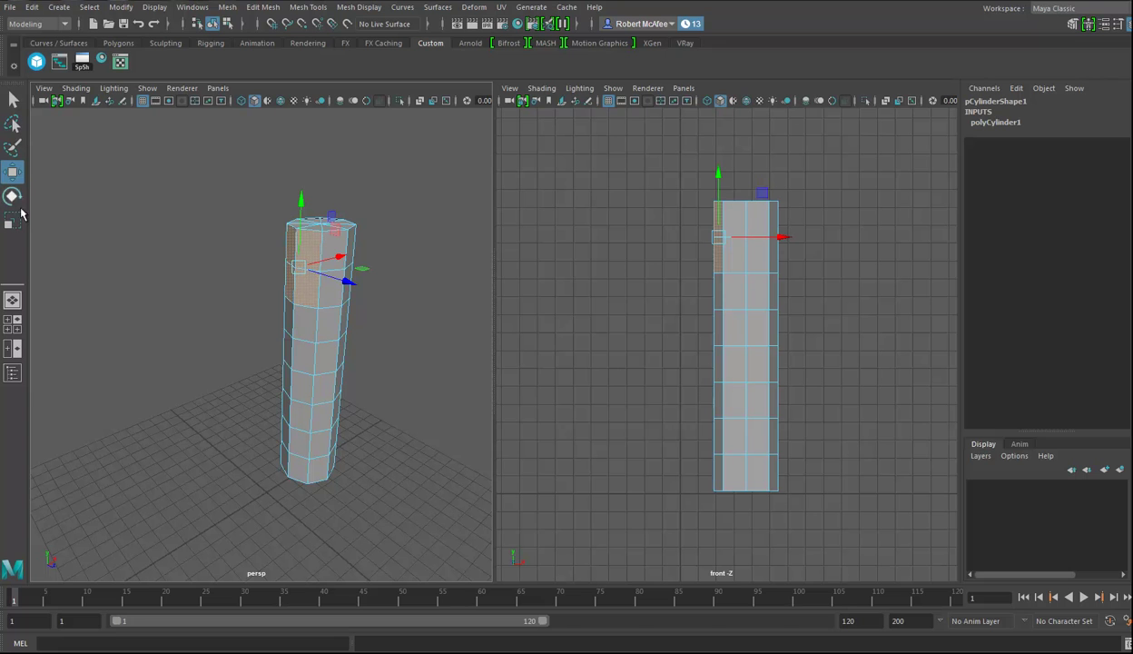
key(ctrl+e)
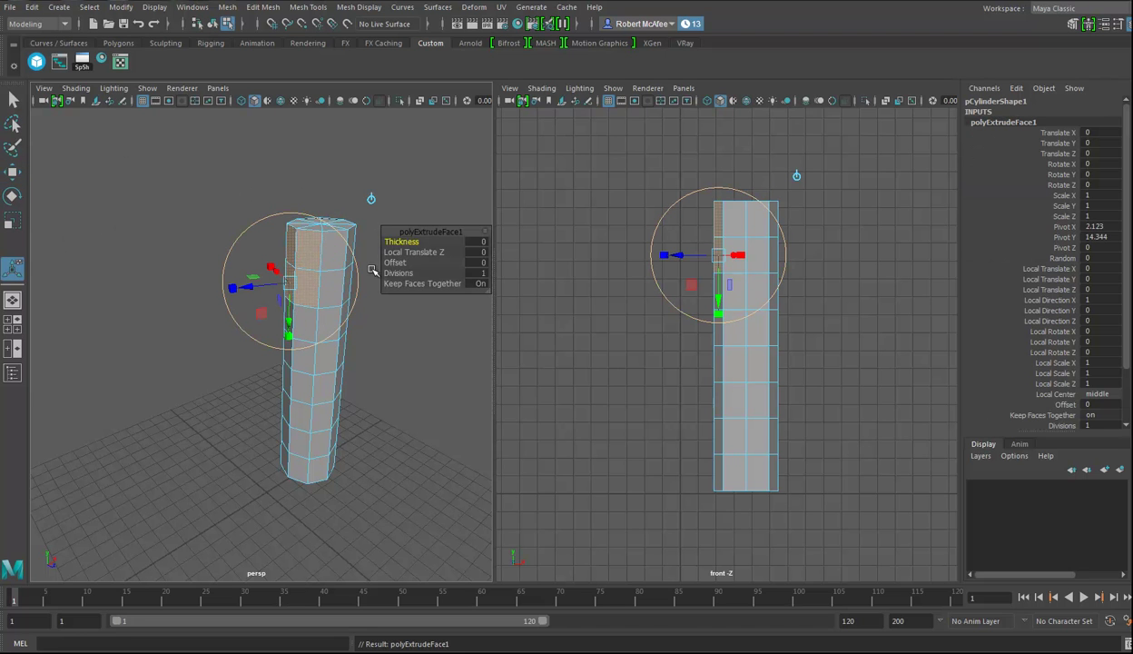
key(w)
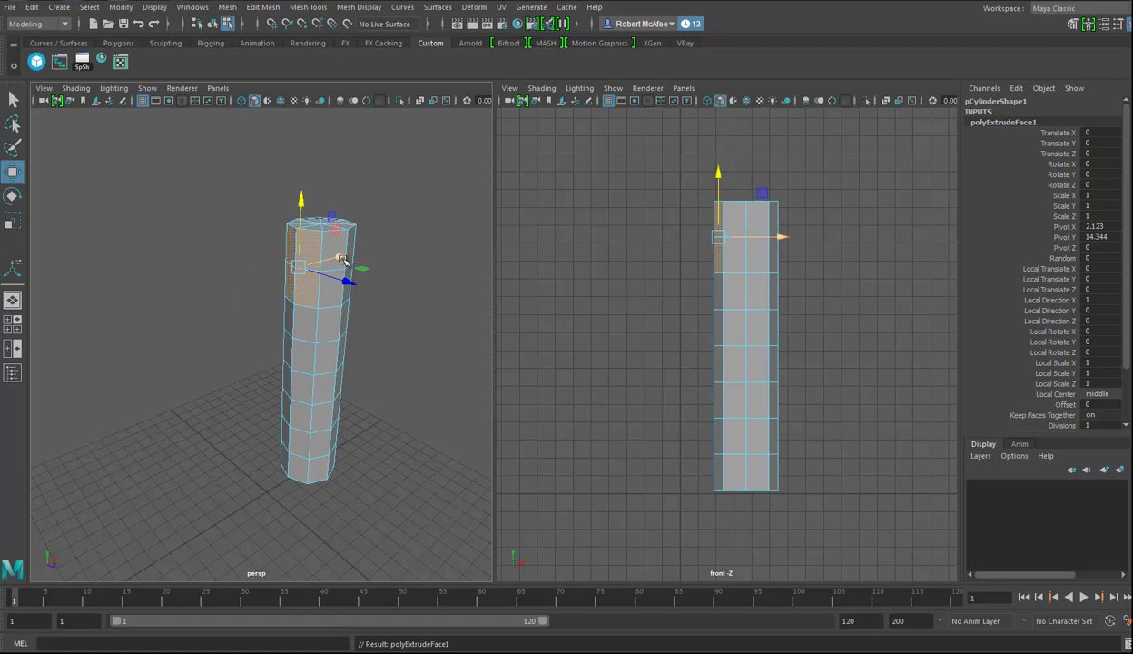
drag(343, 259, 292, 289)
mouse_move(360, 363)
alt+mouse_down()
mouse_move(348, 375)
mouse_move(346, 365)
alt+mouse_up()
key(x)
drag(764, 237, 676, 246)
Select only the end faces of the extrusion on the centre line and delete them, leaving that side open.
mouse_move(431, 324)
alt+mouse_down()
mouse_move(369, 382)
mouse_move(398, 363)
mouse_move(387, 309)
mouse_move(436, 336)
alt+mouse_up()
right_drag(698, 250, 698, 284)
drag(648, 248, 705, 228)
alt+drag(280, 259, 279, 292)
key(r)
key(w)
ctrl+drag(298, 228, 237, 370)
mouse_move(267, 368)
alt+mouse_down()
mouse_move(291, 355)
mouse_move(360, 361)
mouse_move(285, 388)
mouse_move(280, 374)
alt+mouse_up()
key(Delete)
alt+middle_drag(305, 397, 331, 329)
alt+drag(374, 327, 326, 372)
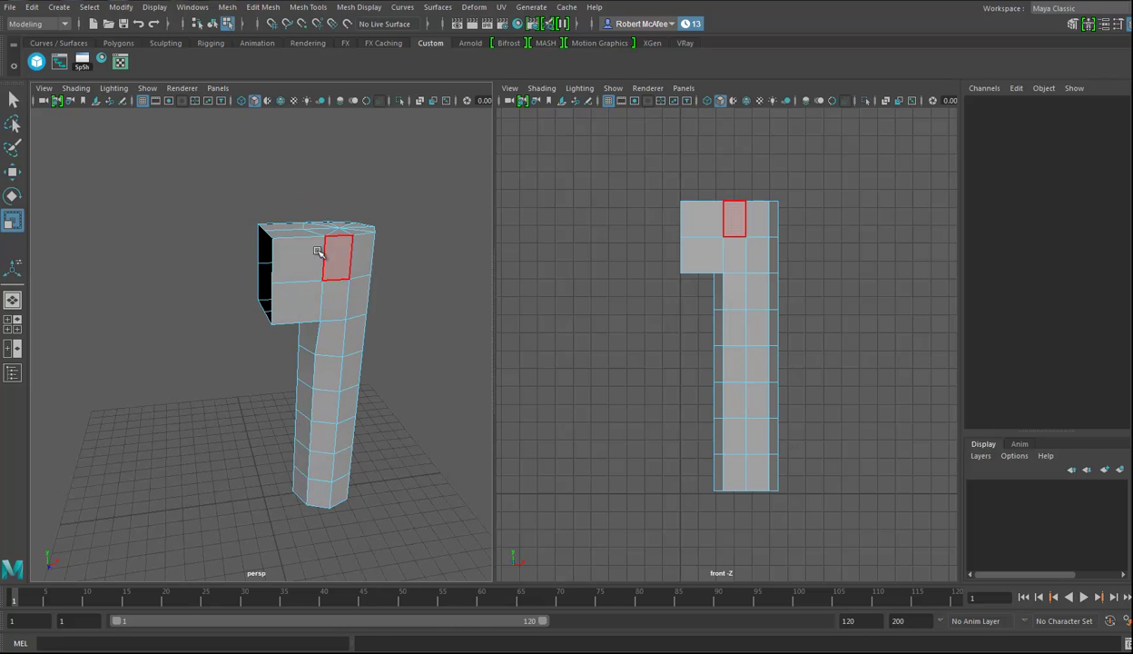
Check the Retain component spacing option in the Move tool's snap settings and close the settings window.
double_click(12, 171)
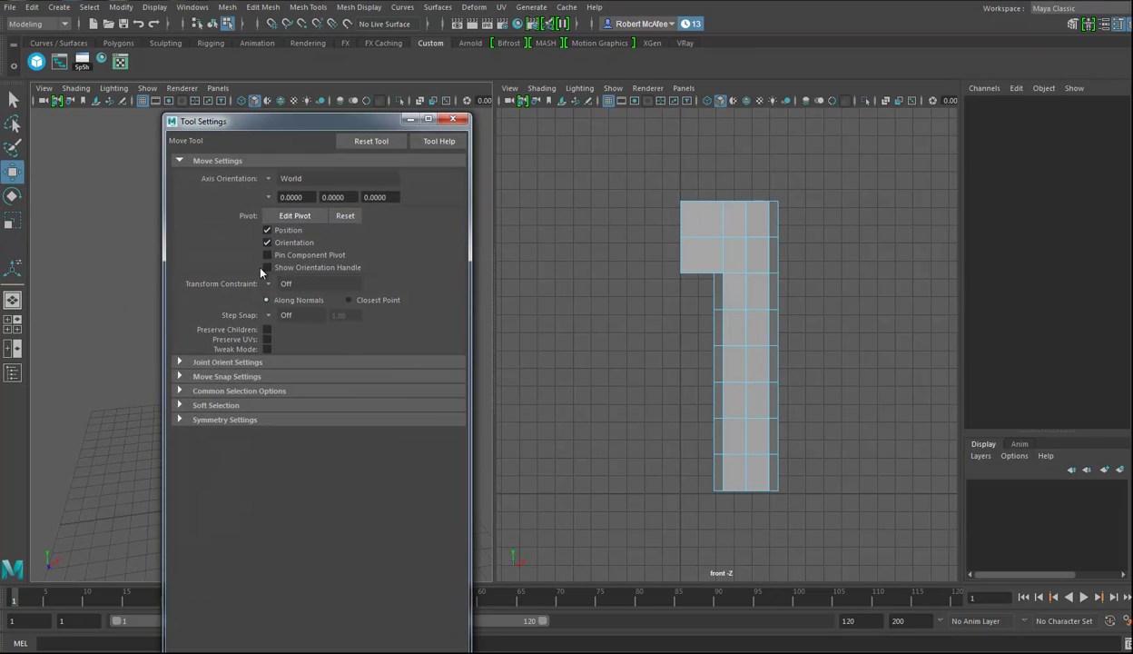
click(229, 375)
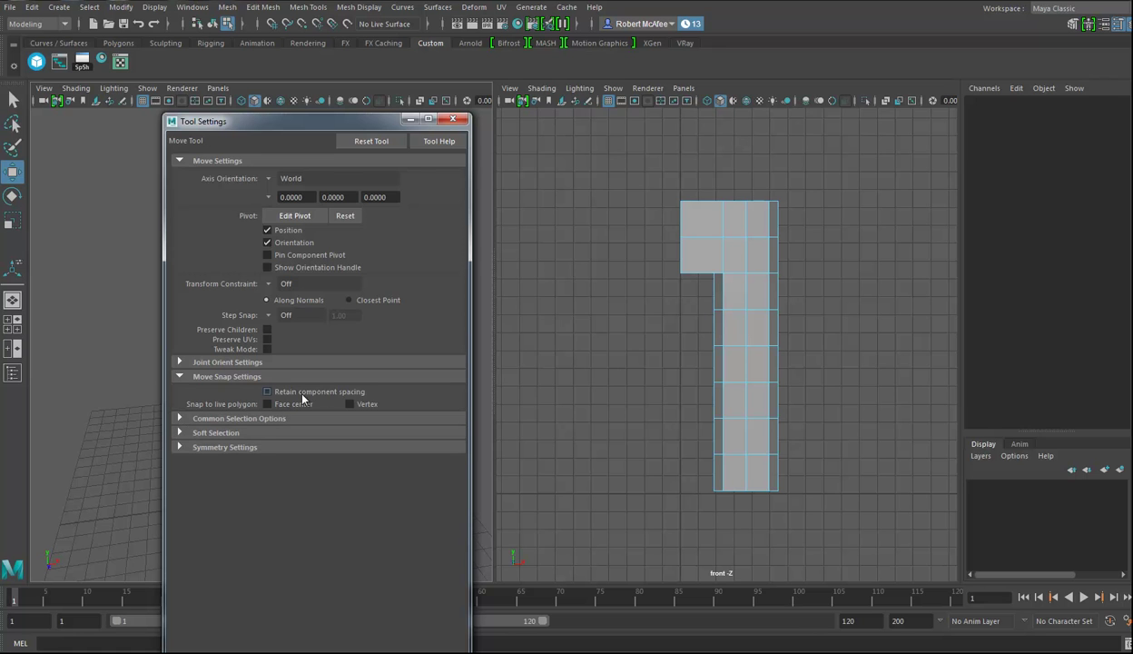
drag(310, 121, 724, 124)
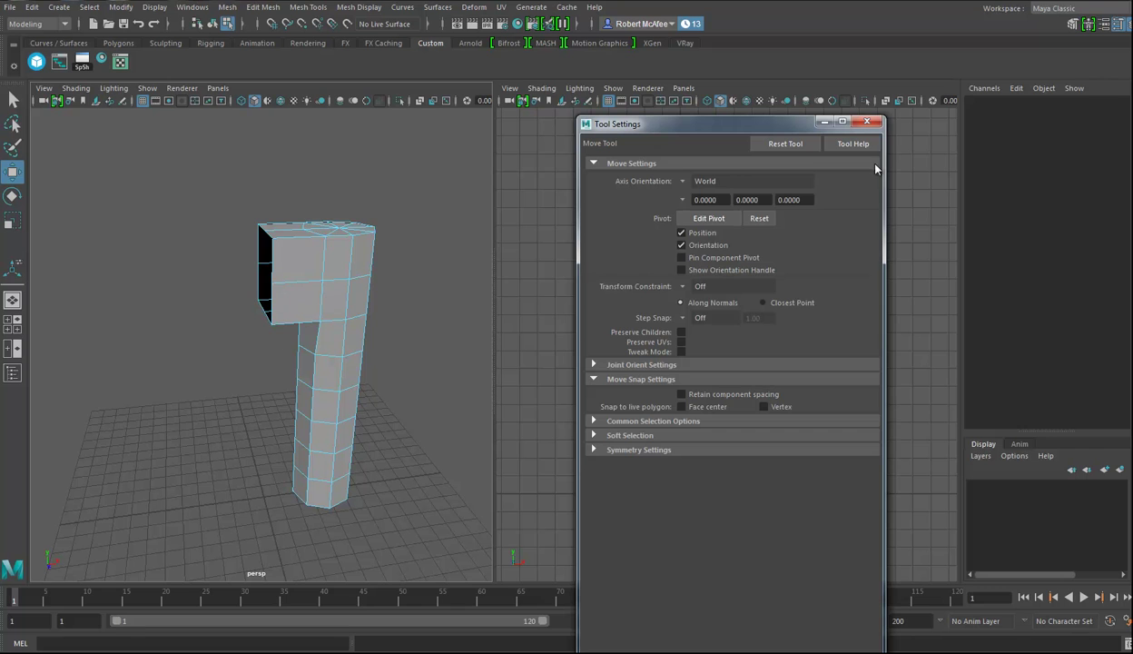
click(866, 121)
Return the mesh to object mode and delete its construction history.
alt+drag(286, 522, 105, 560)
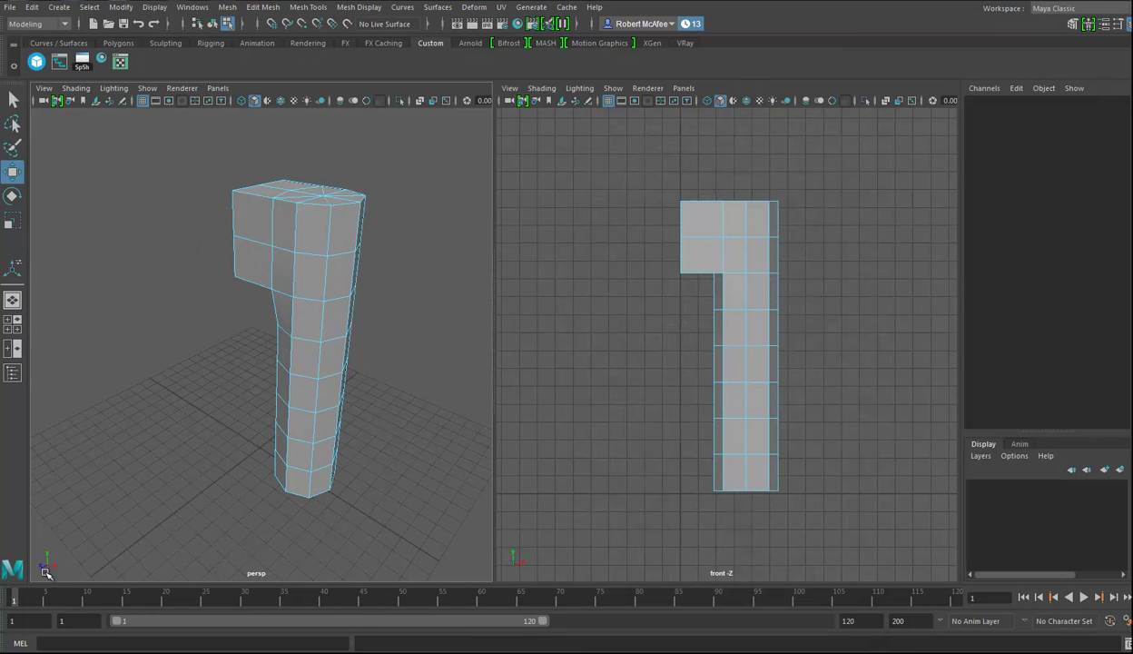
alt+drag(221, 496, 358, 416)
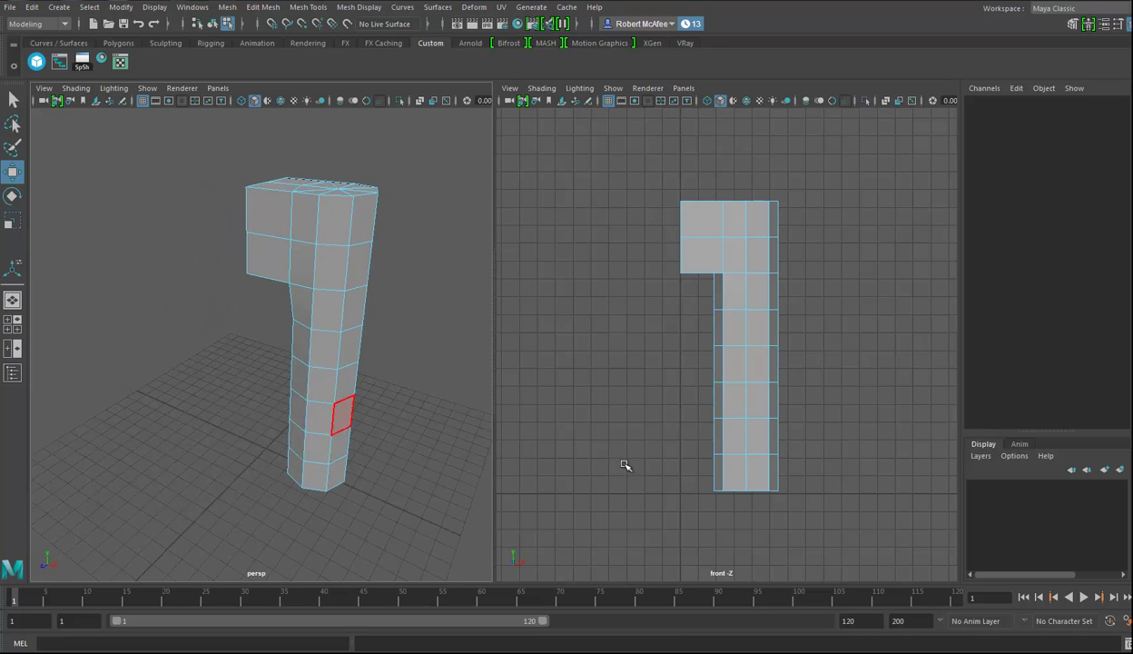
alt+drag(468, 416, 193, 290)
right_drag(324, 265, 363, 238)
alt+drag(312, 332, 312, 351)
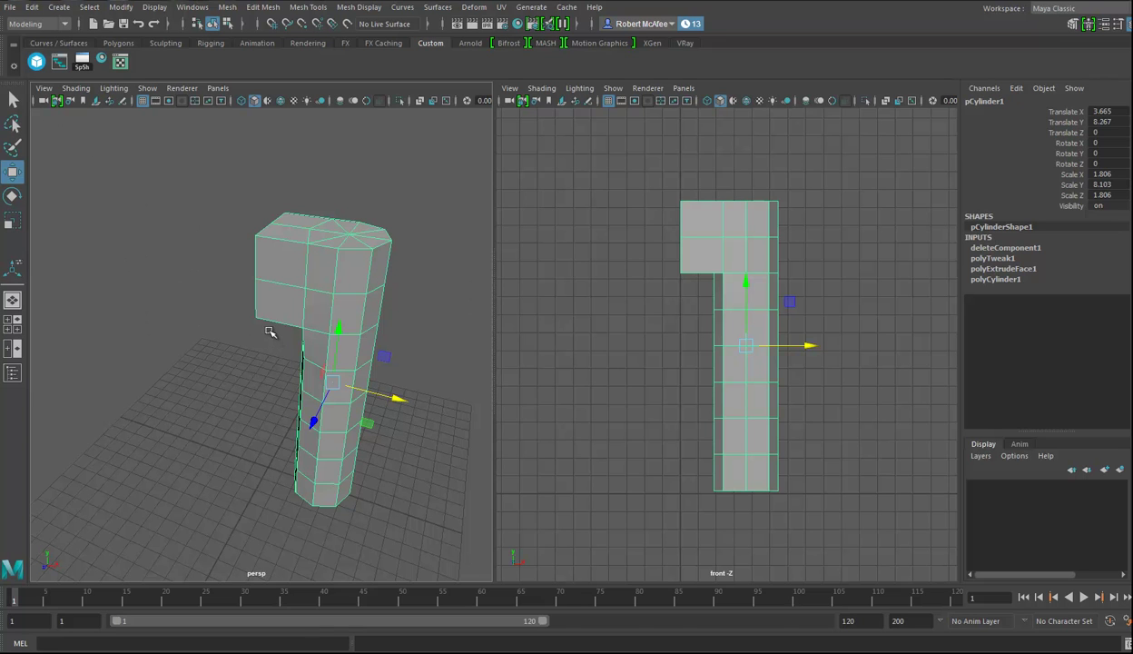
key(alt+shift+d)
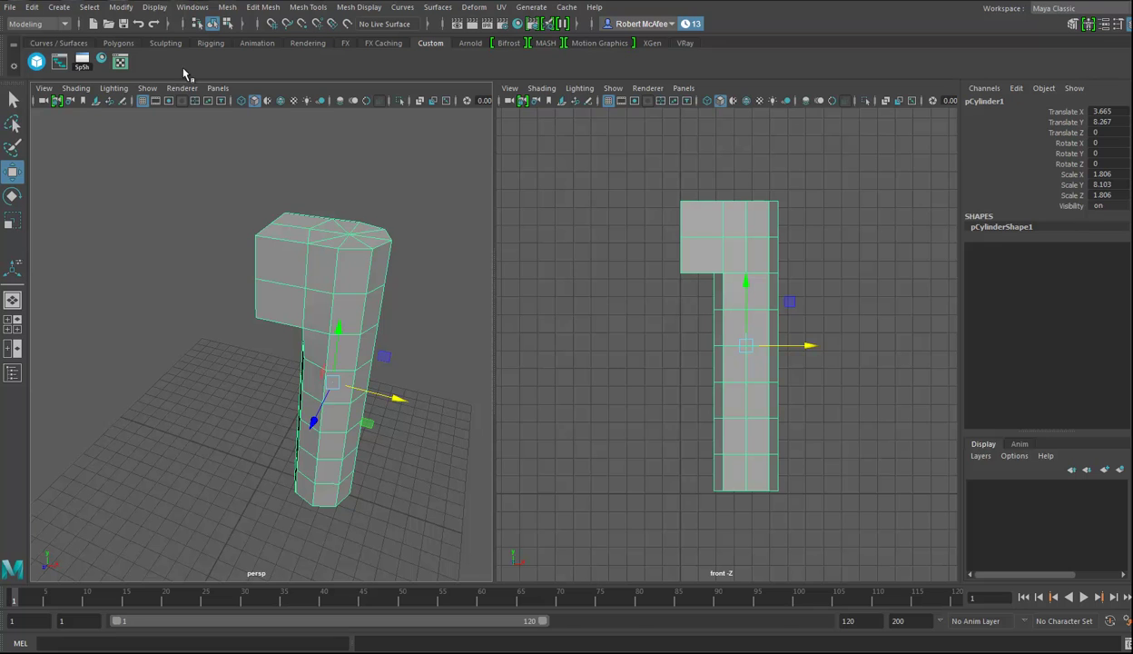
Freeze the mesh's transformations and check its scale values.
click(121, 8)
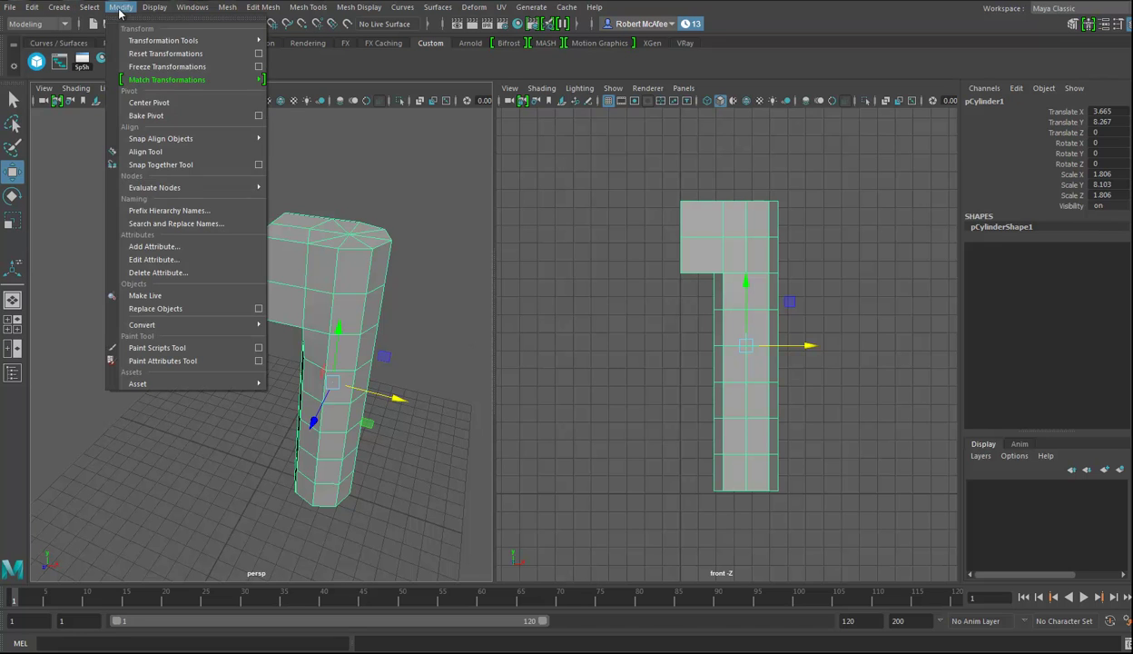
click(154, 67)
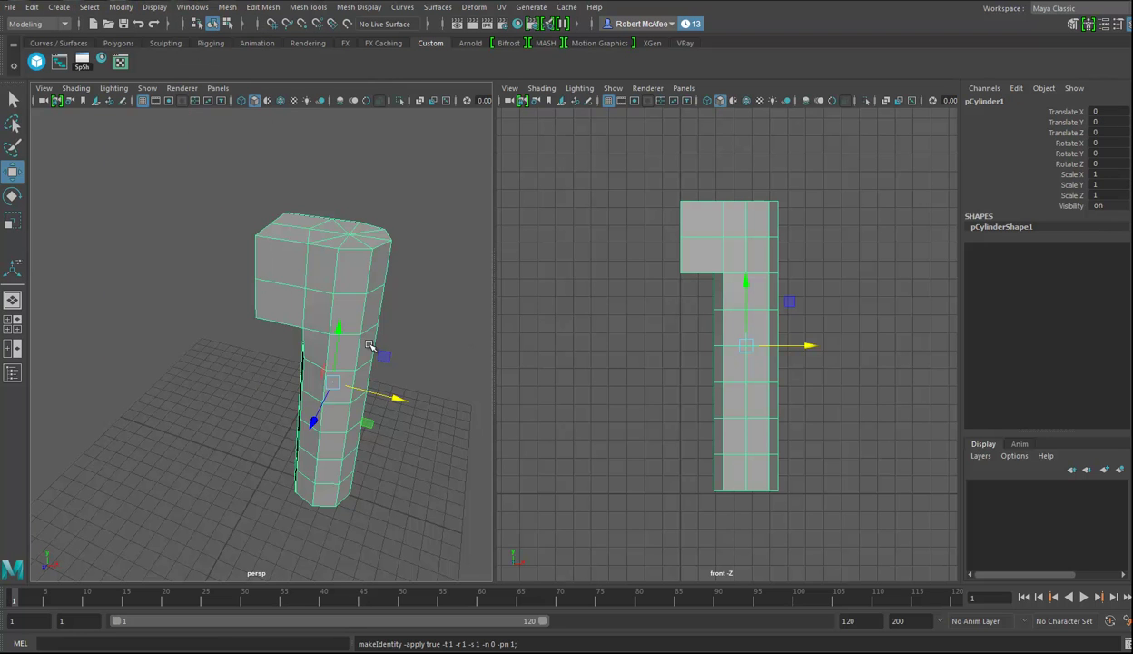
alt+drag(419, 405, 363, 410)
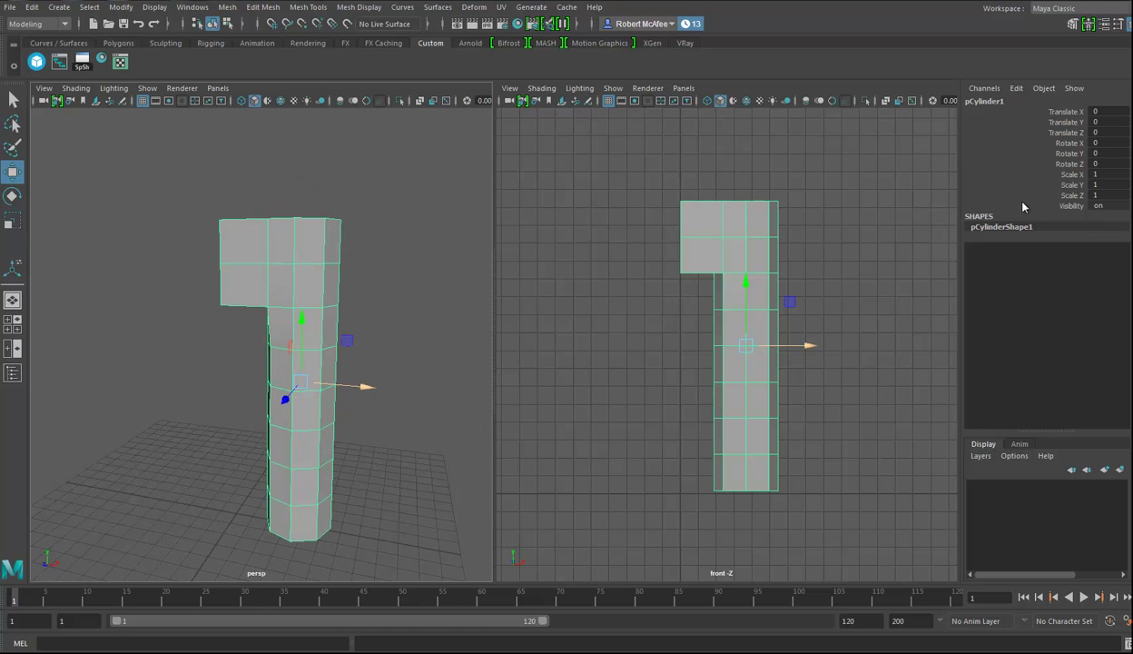
drag(1080, 174, 1084, 194)
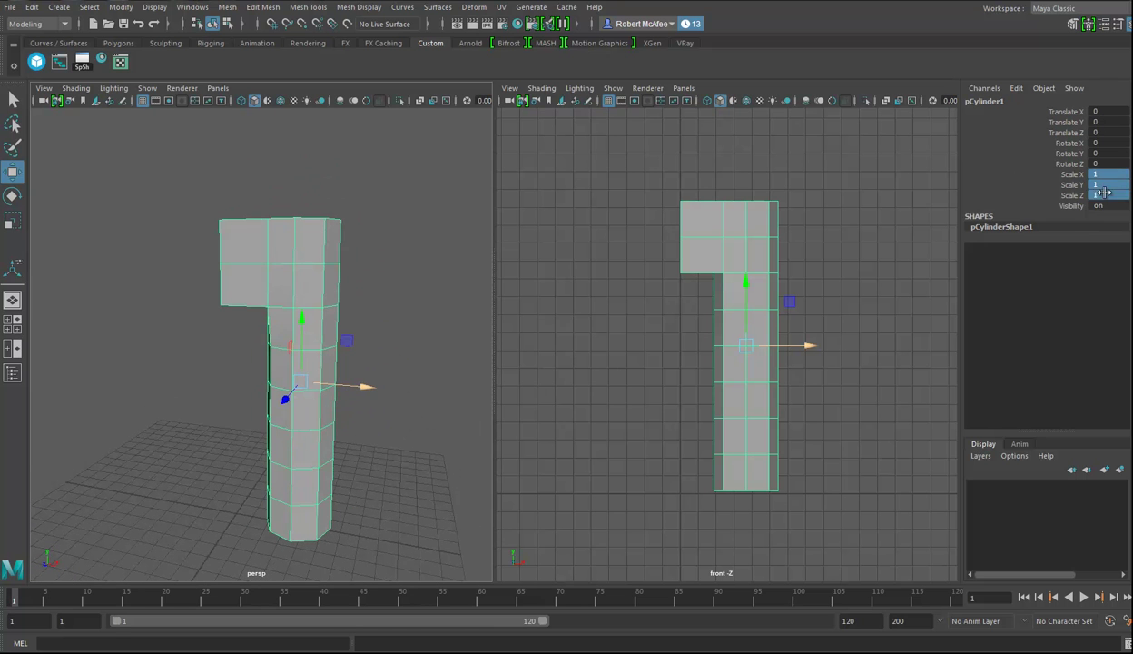
alt+drag(218, 238, 200, 245)
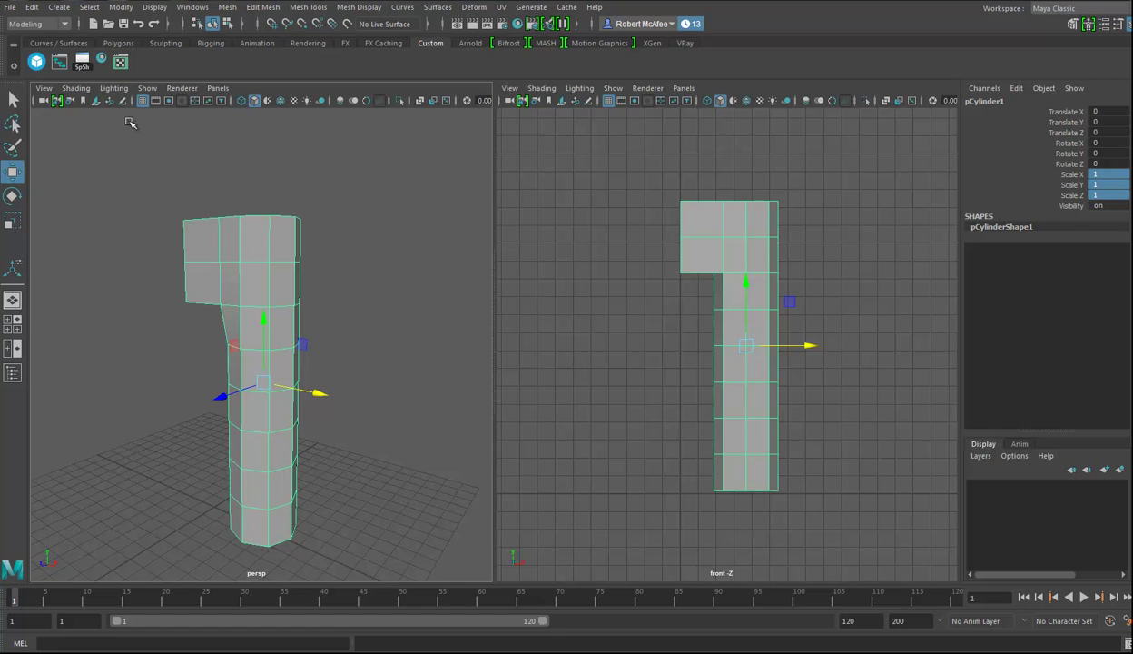
Try to mirror the mesh with Duplicate Special, using reset options, Instance geometry and a Scale X of -1.
click(32, 7)
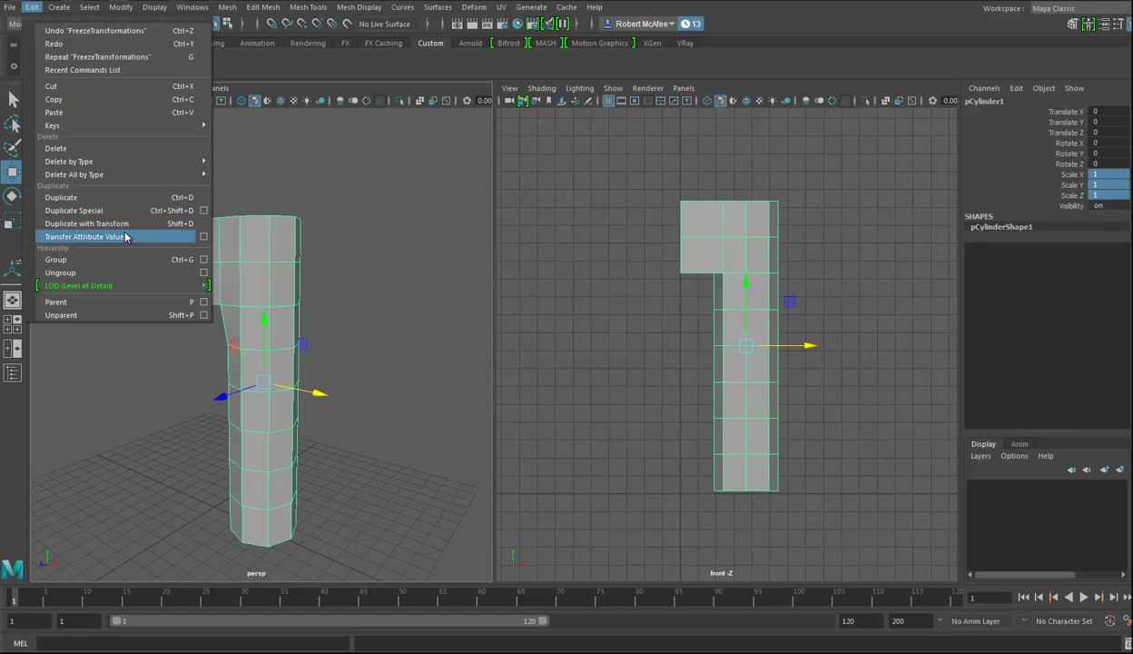
click(203, 210)
drag(166, 88, 531, 73)
click(440, 118)
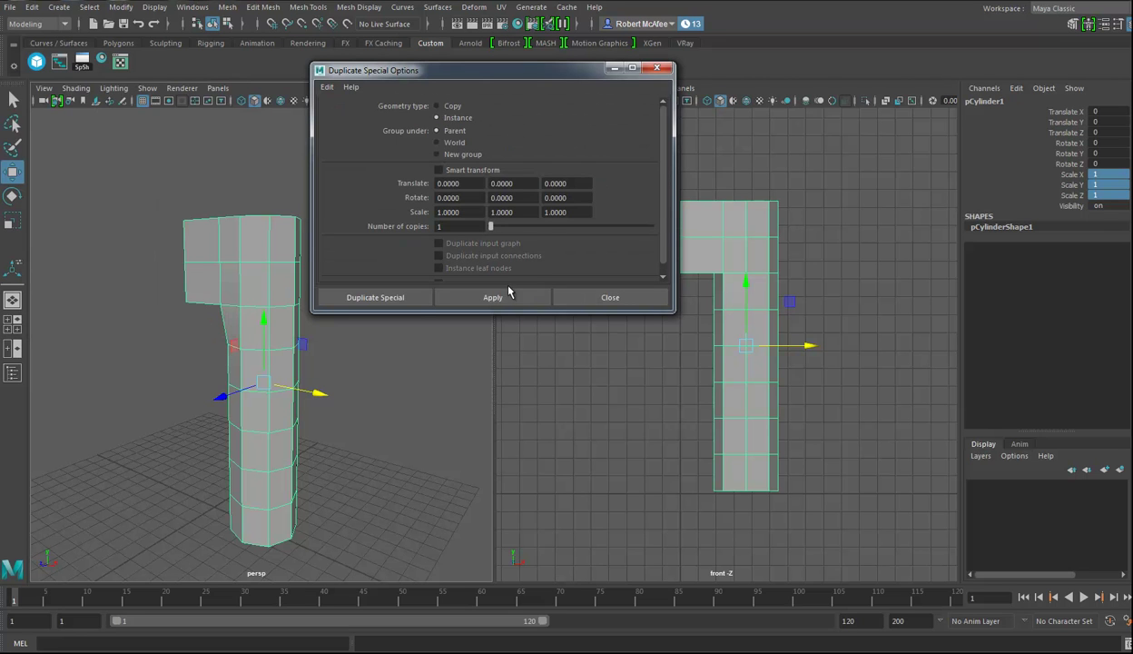
click(326, 86)
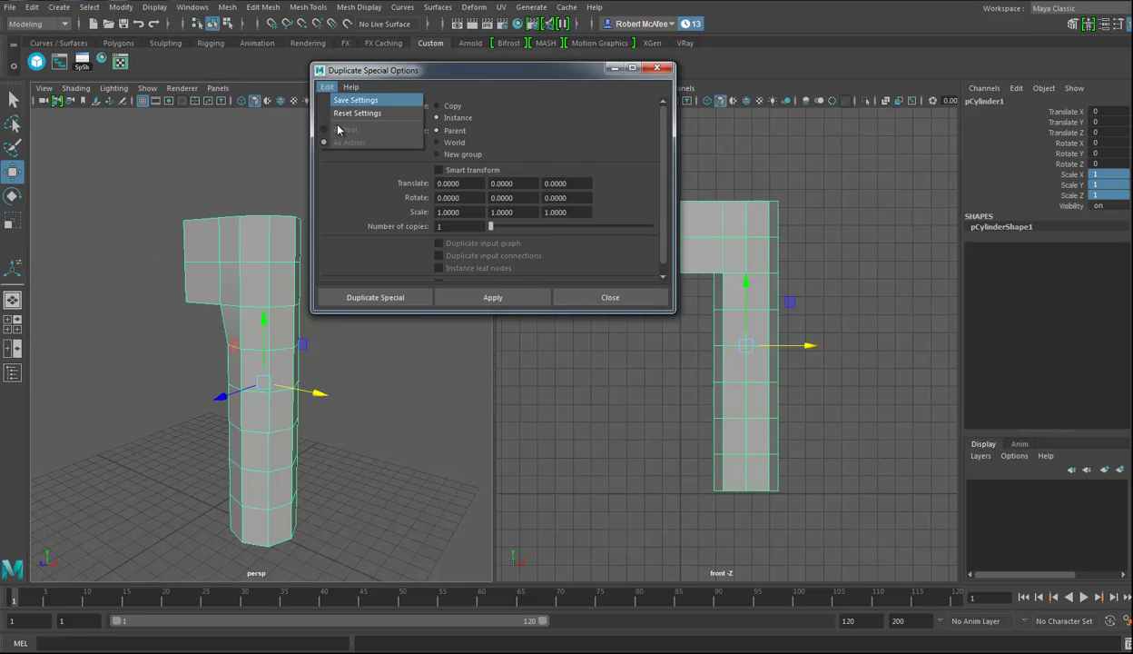
click(343, 110)
click(439, 118)
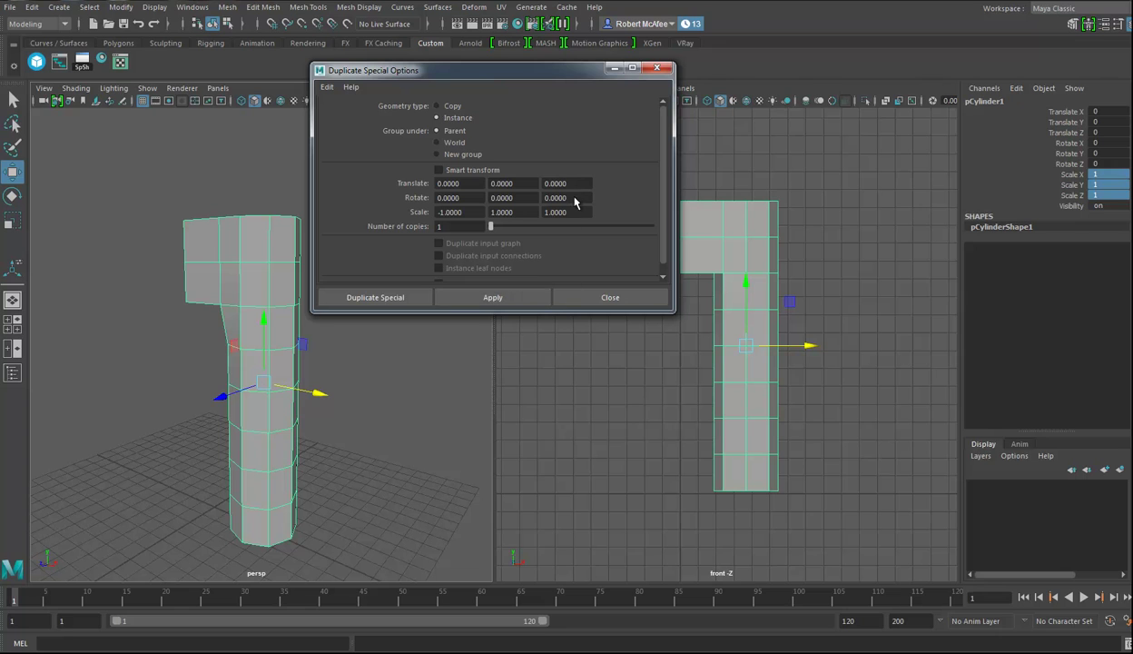
key(Return)
click(387, 298)
alt+drag(324, 493, 368, 479)
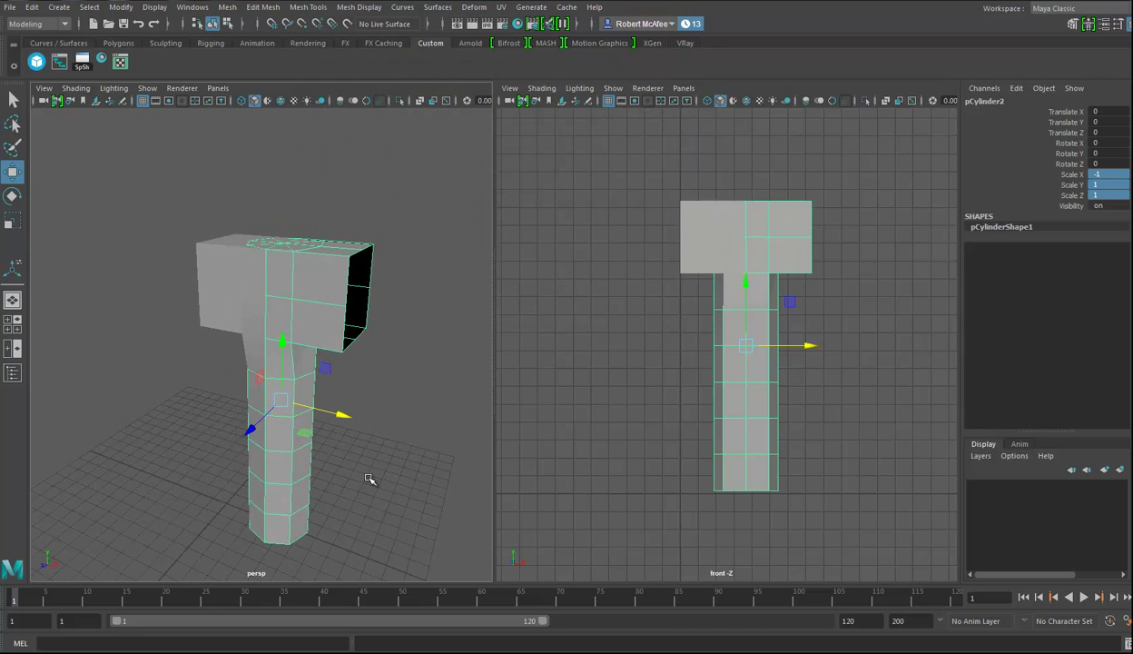
Undo the mirrored duplicate of the mesh.
key(ctrl+z)
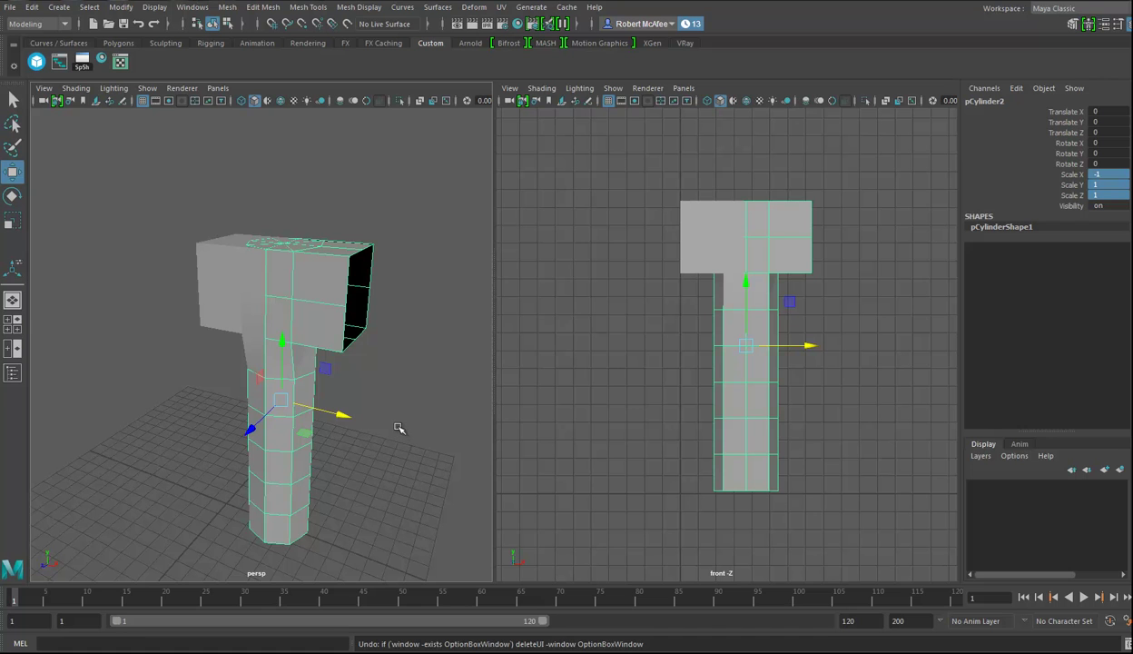
key(ctrl+z)
mouse_move(354, 456)
alt+mouse_down()
mouse_move(341, 453)
mouse_move(363, 438)
alt+mouse_up()
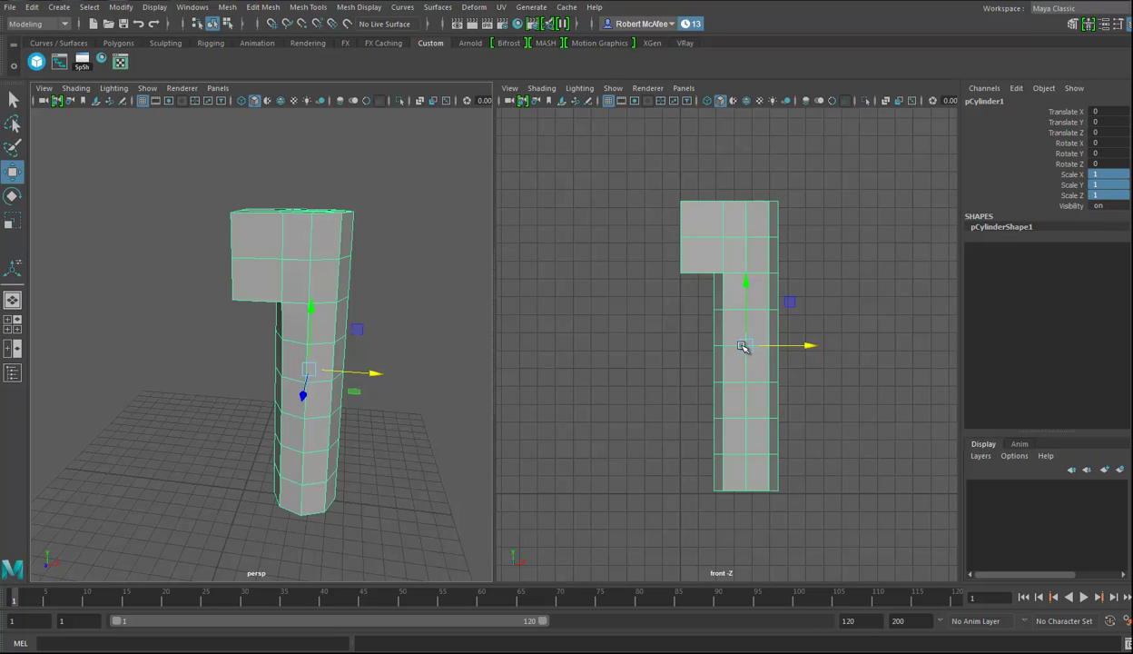
Move the mesh's pivot horizontally onto the world centre line, in line with the extrusion's open edge.
click(742, 347)
key(v)
drag(744, 347, 681, 352)
key(x)
key(d)
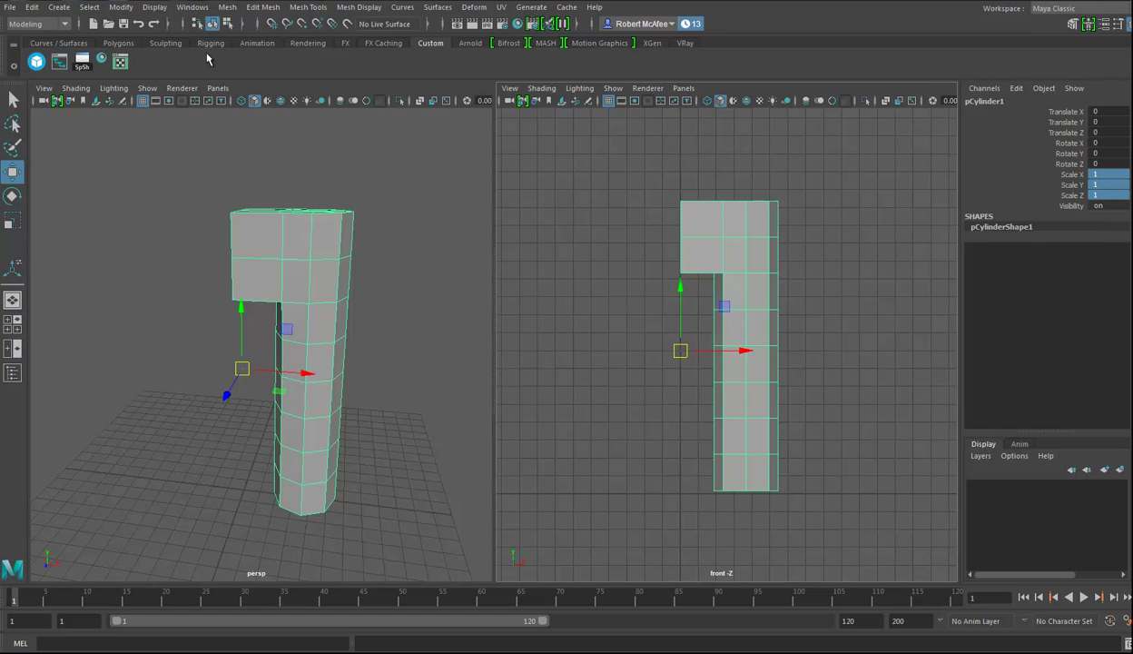
Mirror the mesh across the world centre line with Duplicate Special as an instance with a Scale X of -1.
click(32, 9)
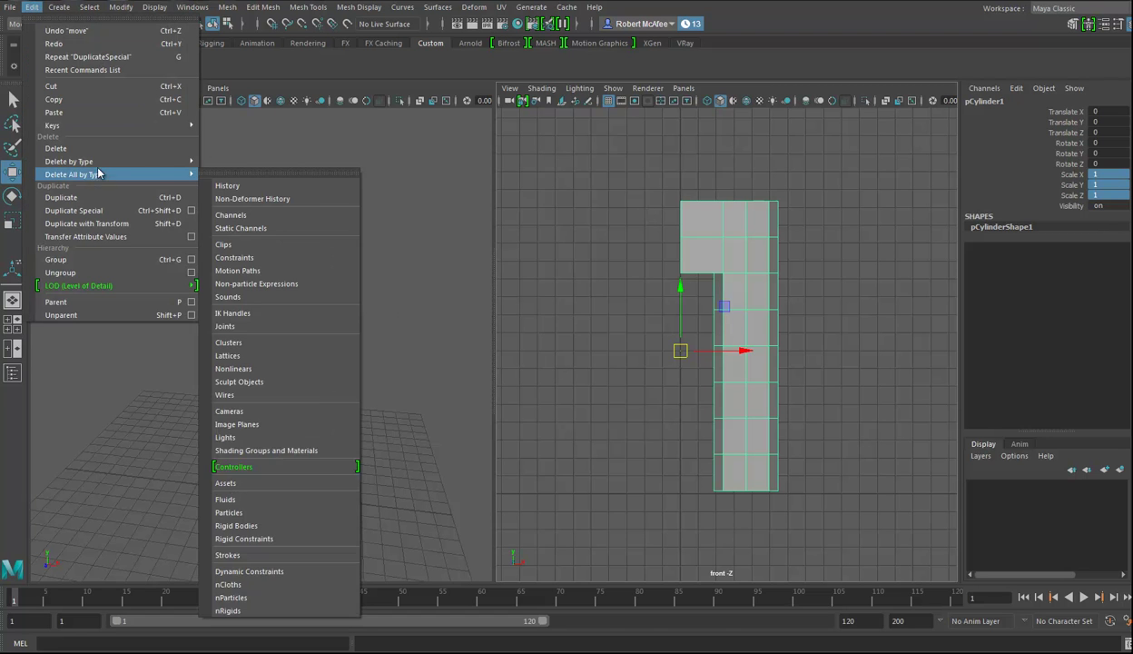
mouse_move(98, 165)
click(89, 211)
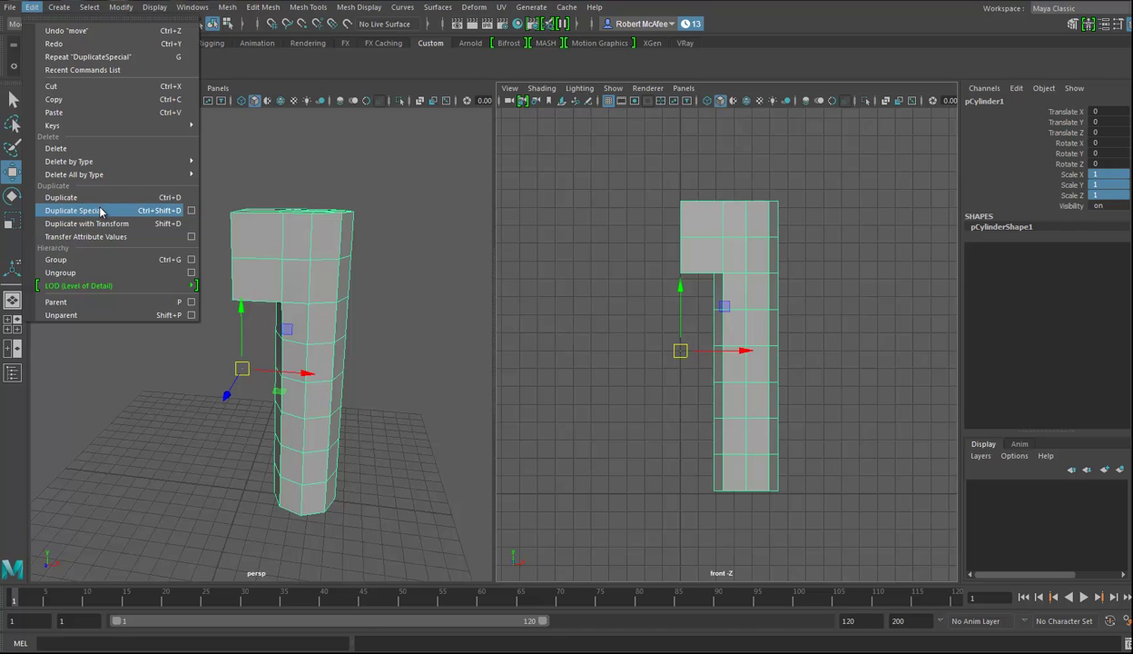
Move all vertices of the original half's leg toward the world centre line to narrow the gap between the legs.
alt+drag(411, 350, 346, 332)
right_drag(322, 263, 261, 263)
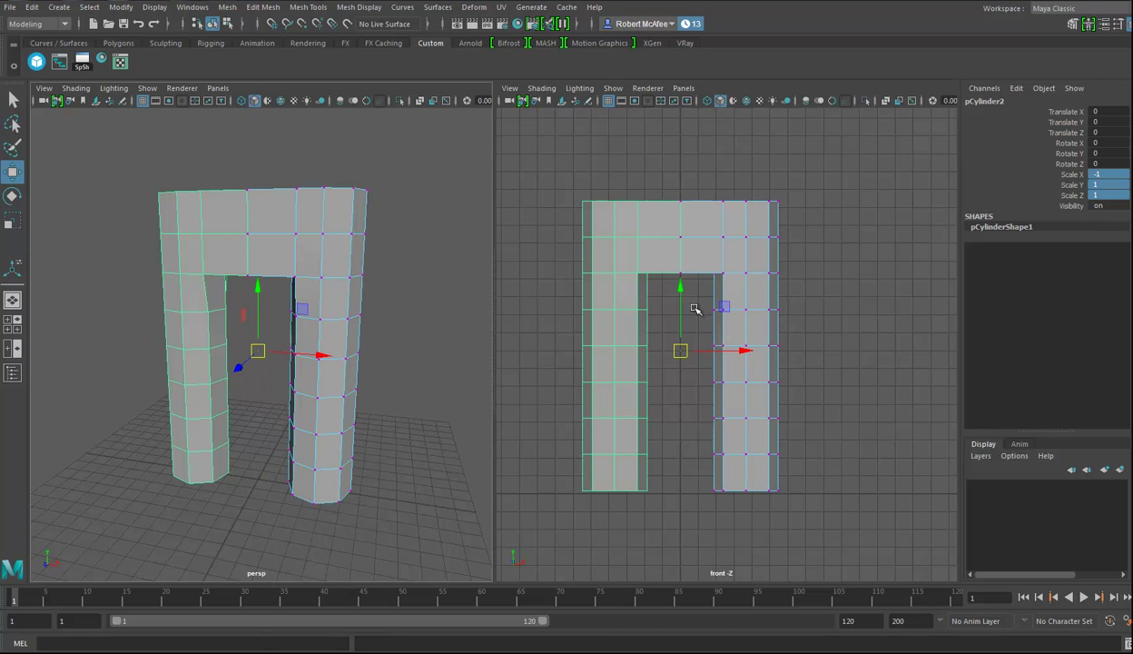
drag(839, 178, 701, 516)
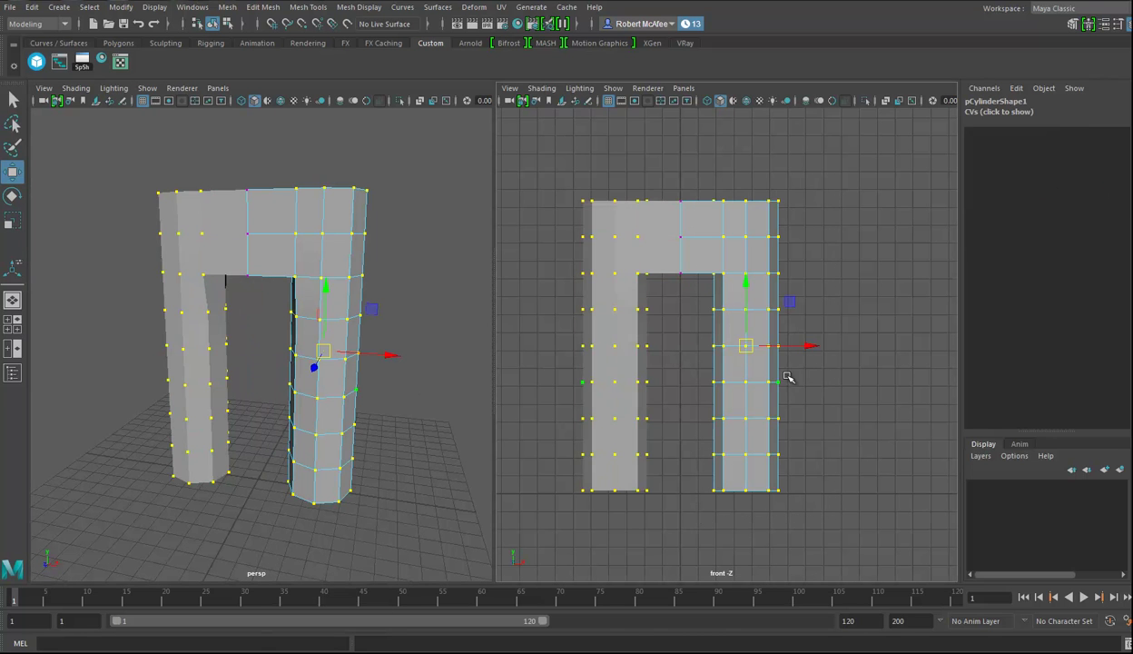
drag(810, 349, 785, 352)
Lower the underside crotch edge on the centre line between the two legs.
alt+drag(482, 377, 363, 383)
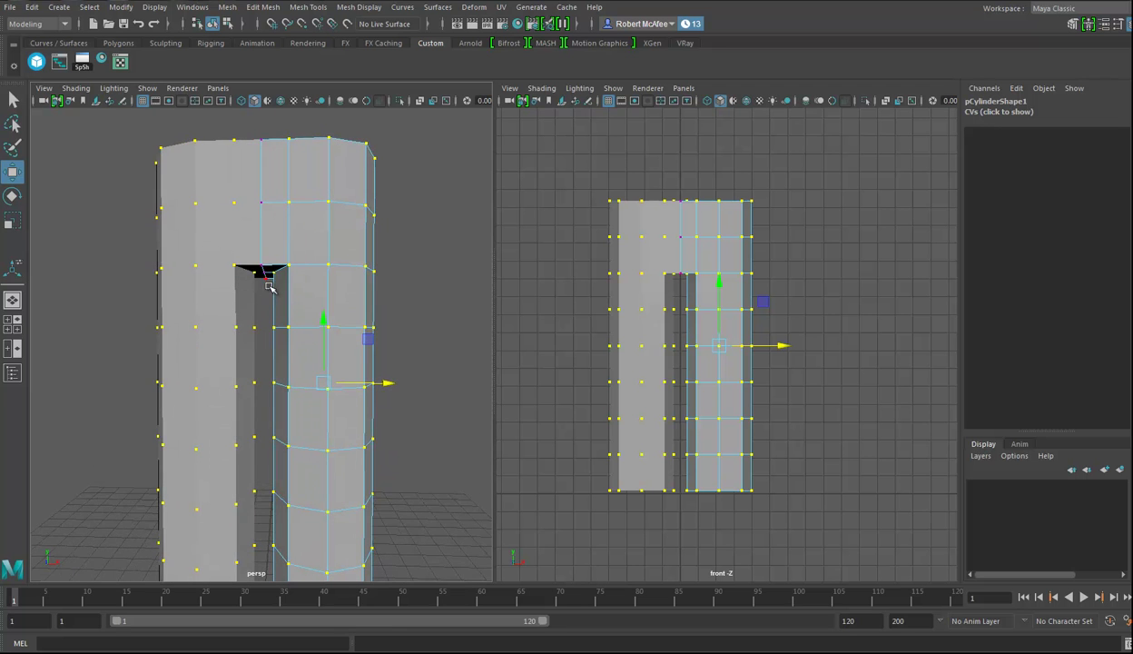
scroll(290, 299, up, 5)
right_click(291, 292)
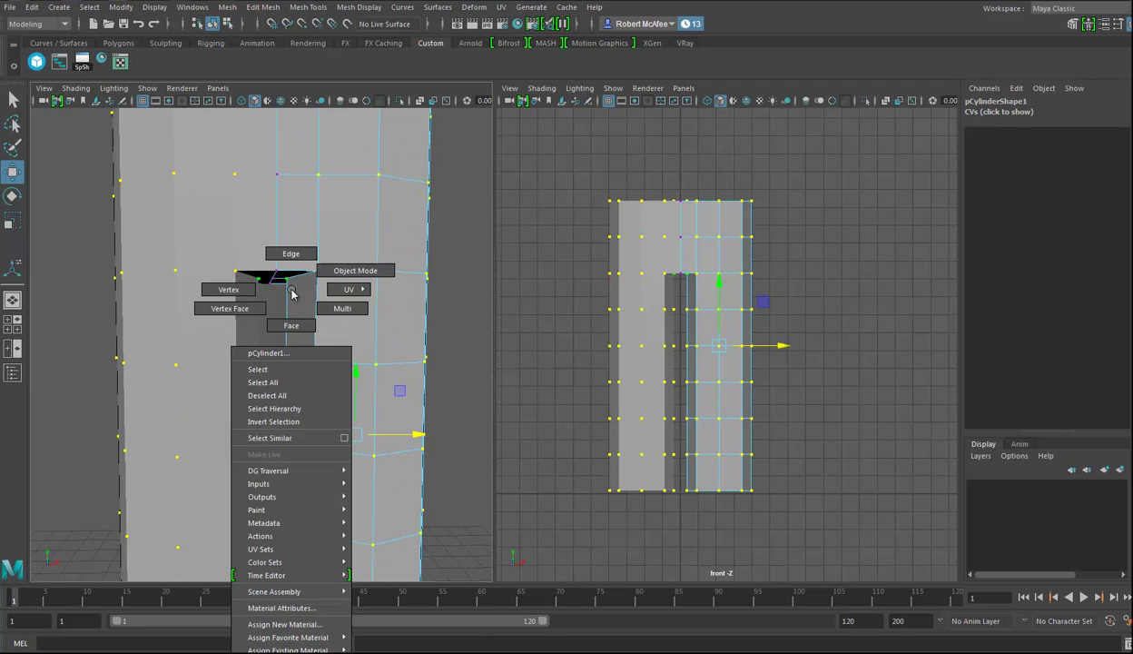
right_drag(292, 292, 289, 255)
click(278, 274)
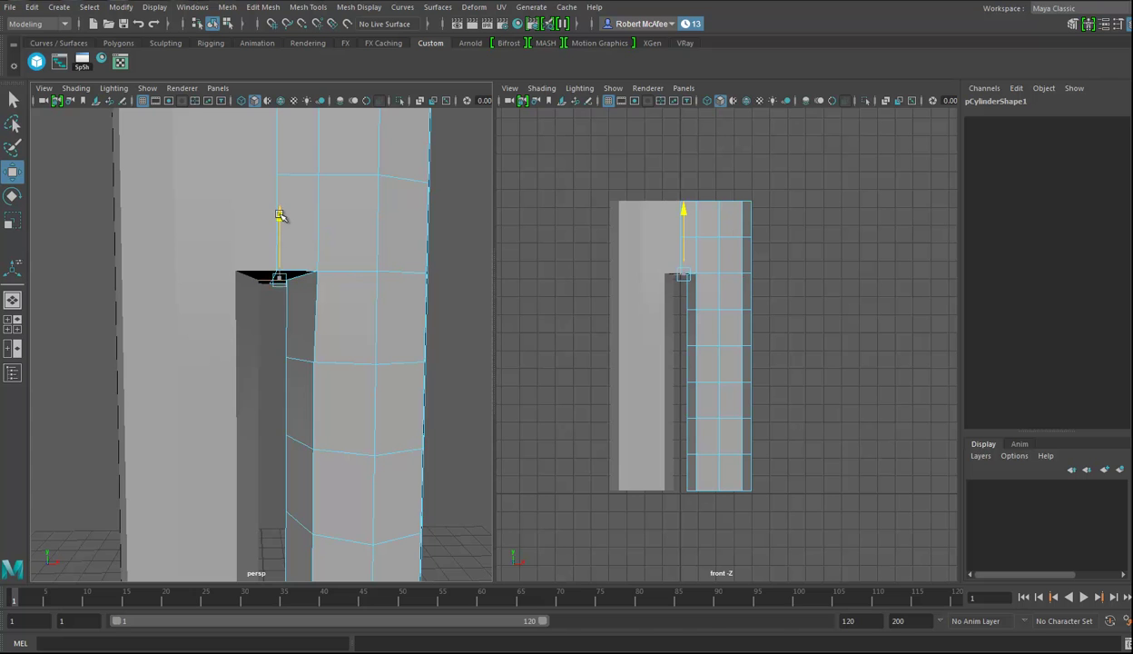
Raise the outer vertices of the row level with the crotch so the hip line slopes upward toward the outside.
alt+drag(425, 384, 820, 357)
scroll(769, 375, up, 2)
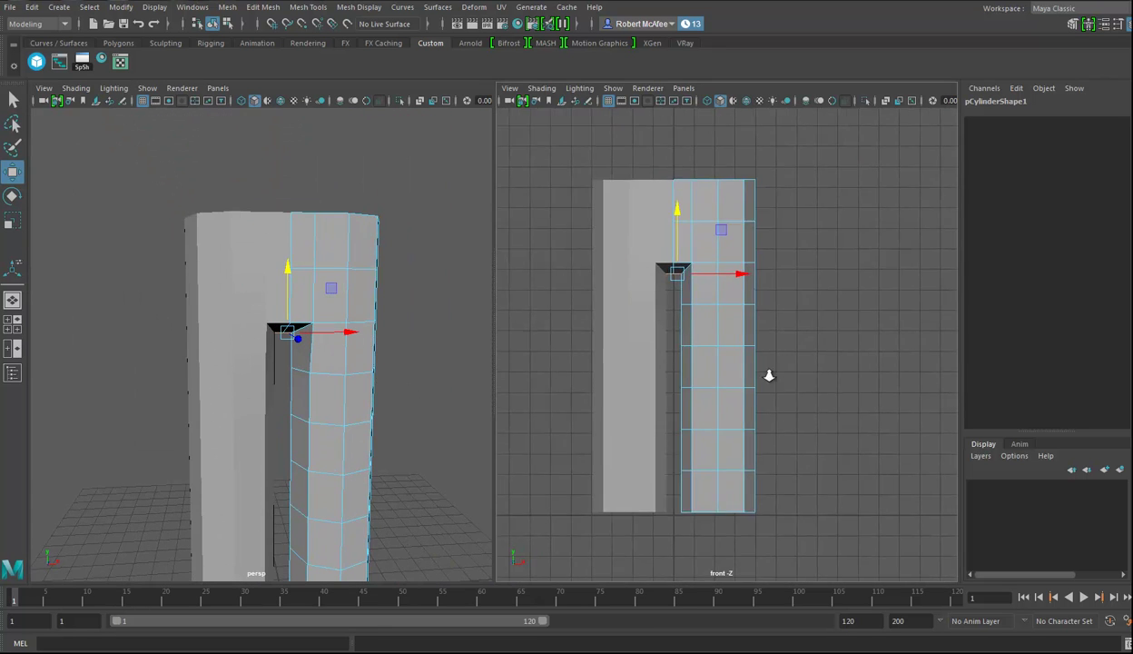
scroll(769, 375, up, 2)
right_drag(712, 297, 646, 298)
drag(802, 228, 753, 208)
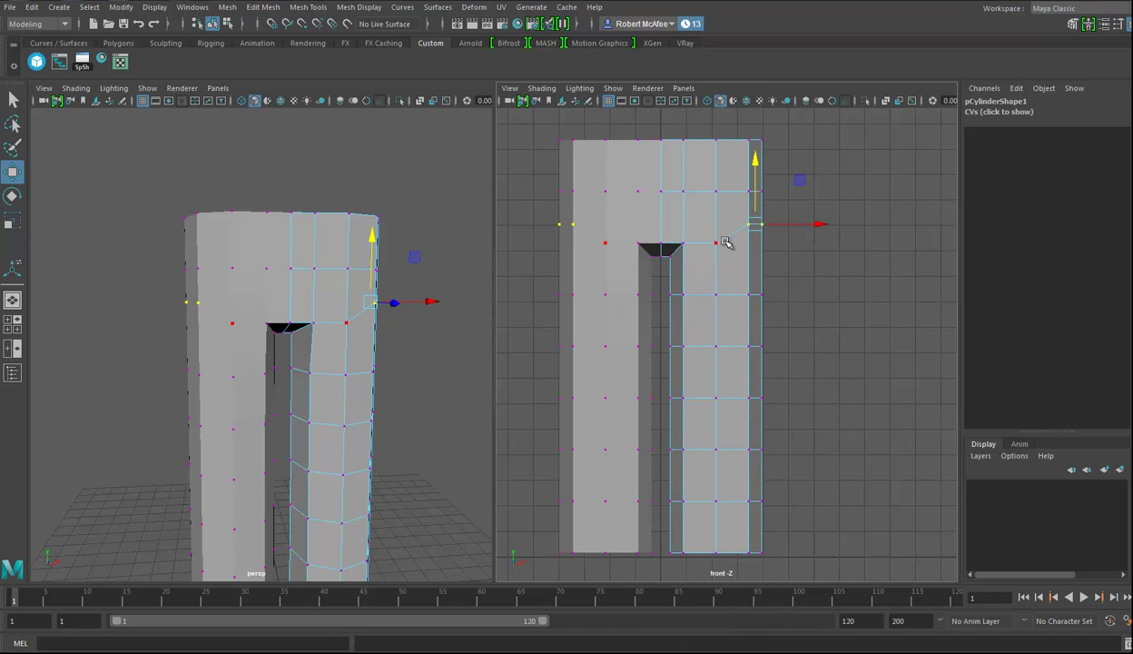
drag(709, 271, 709, 270)
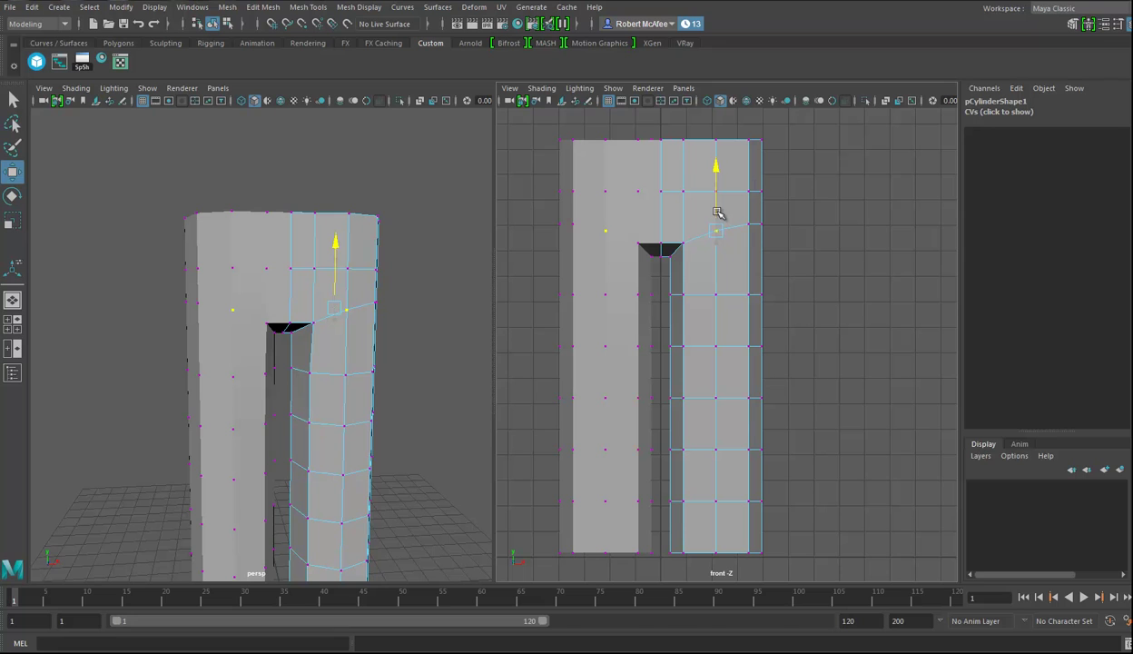
click(758, 227)
drag(761, 211, 761, 205)
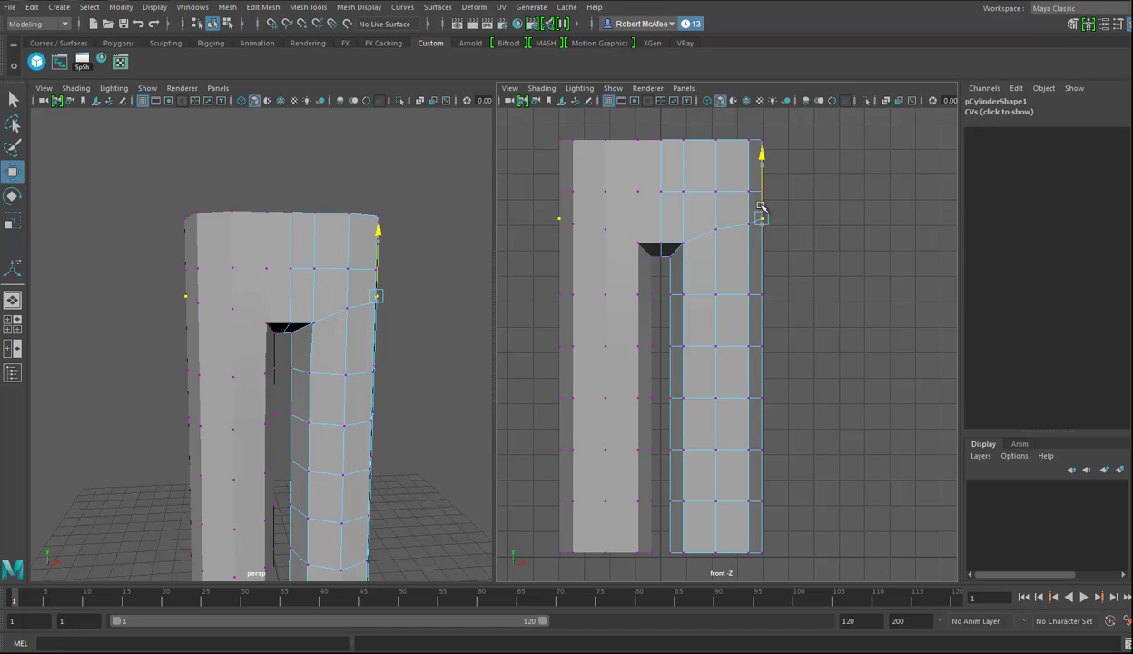
drag(758, 254, 756, 251)
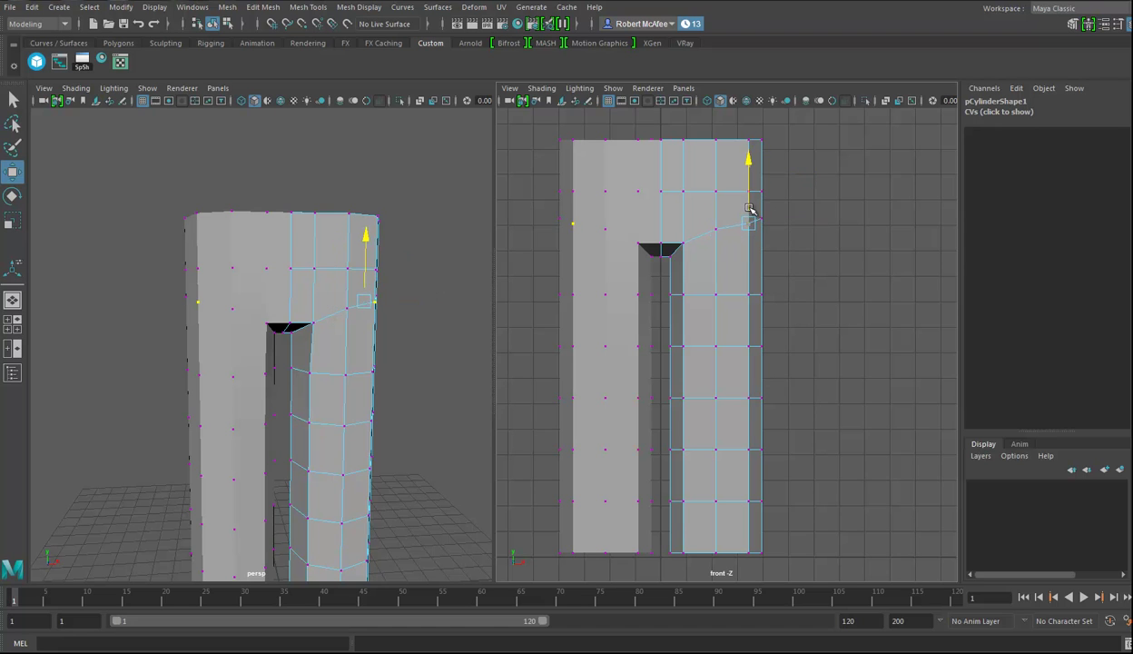
Scale the three middle vertex rows of the leg vertically closer together to form the knee.
alt+middle_drag(774, 202, 778, 227)
alt+drag(408, 346, 382, 367)
alt+middle_drag(382, 367, 424, 273)
alt+middle_drag(796, 398, 824, 314)
drag(827, 270, 695, 404)
key(r)
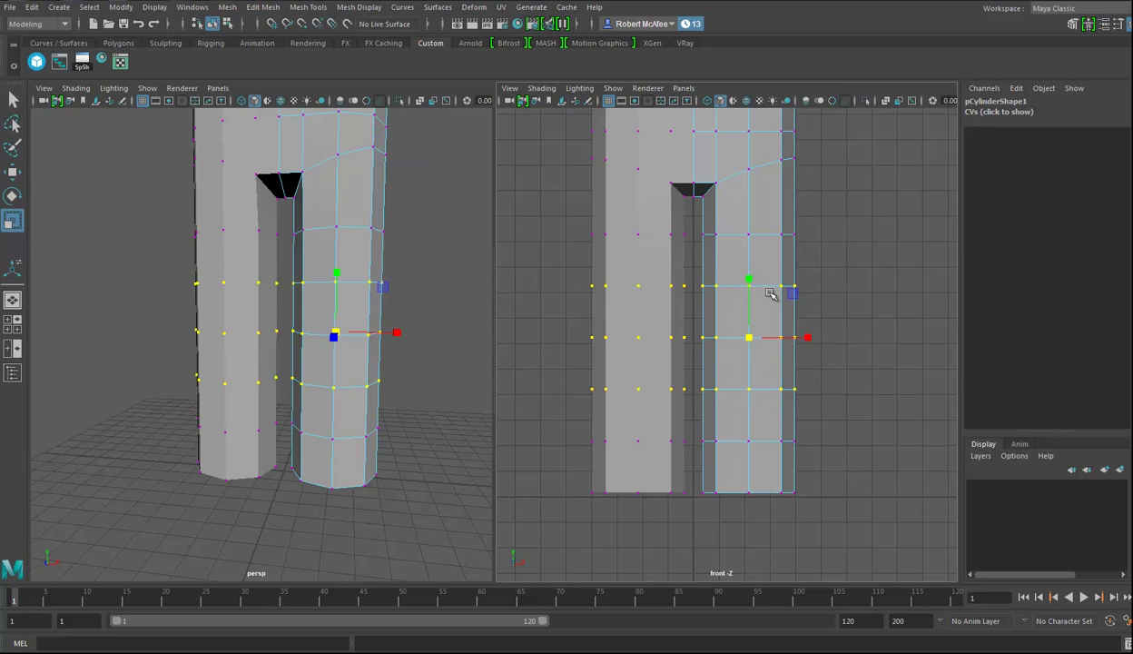
drag(752, 277, 751, 313)
Move the three knee vertex rows forward along the Z axis to bend the leg.
alt+drag(450, 344, 357, 334)
key(w)
drag(137, 335, 103, 335)
Rotate the upper and lower knee edge loops in opposite directions so they fan around the knee bend.
alt+drag(182, 347, 218, 303)
right_drag(217, 303, 218, 263)
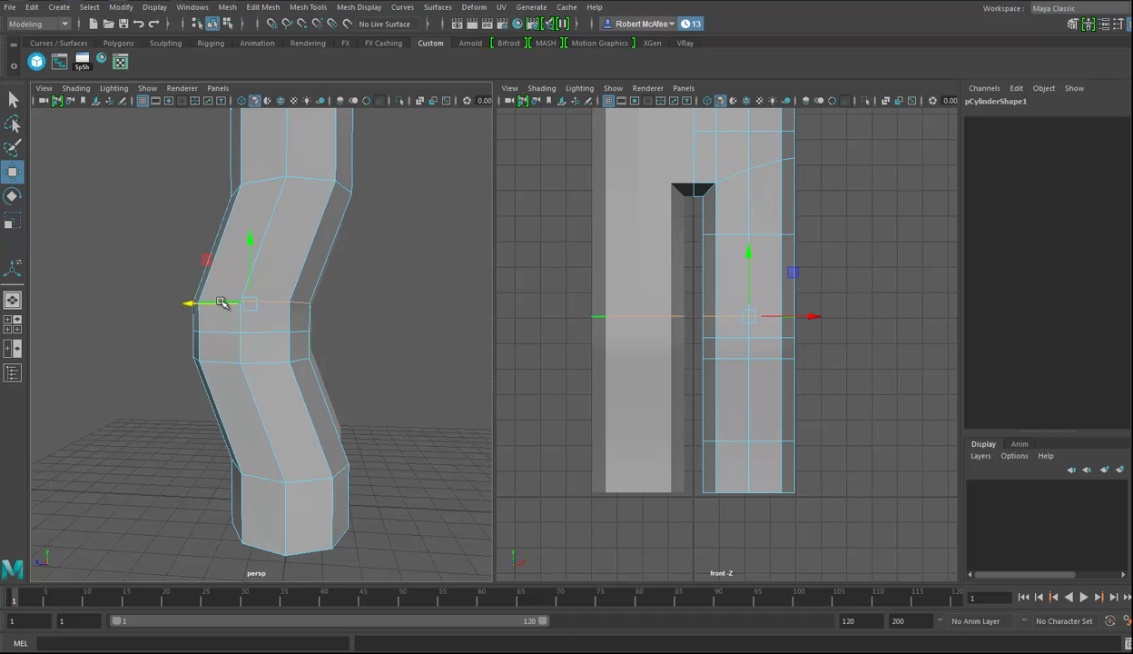
key(e)
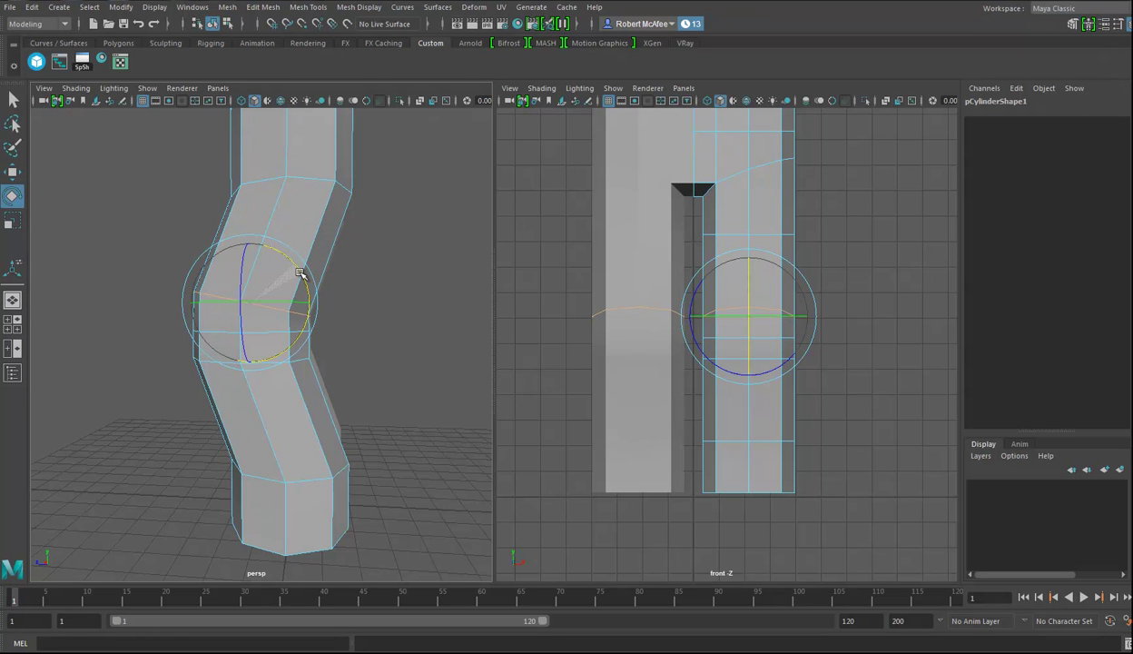
click(379, 358)
double_click(282, 359)
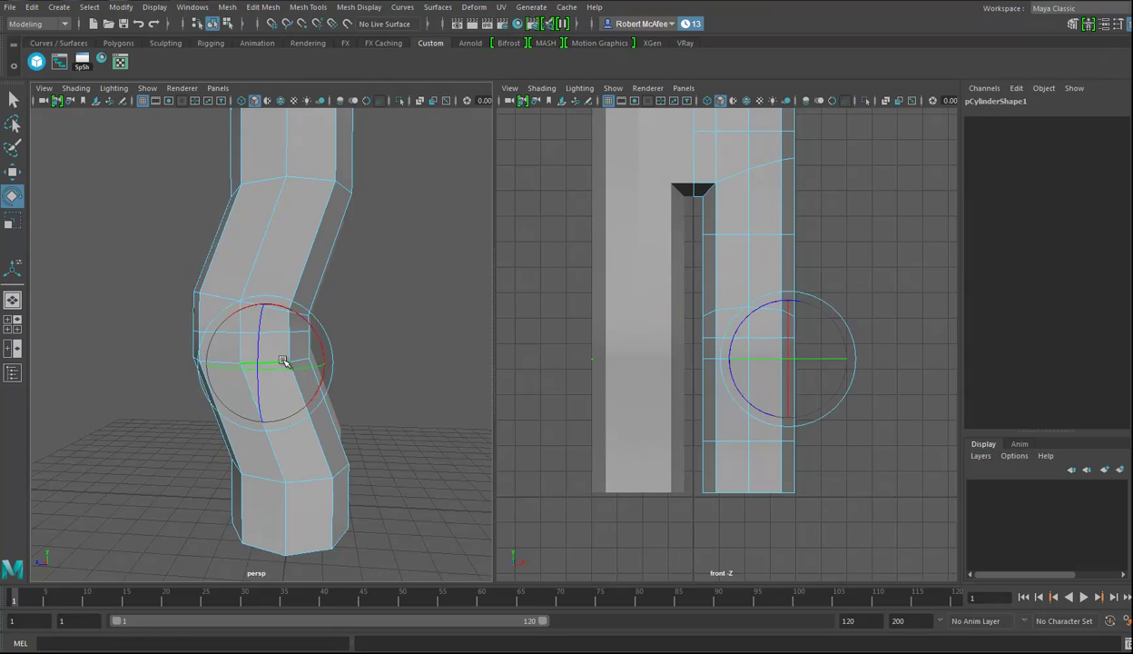
drag(301, 327, 393, 315)
Move the middle edge loop of the knee slightly forward.
click(381, 312)
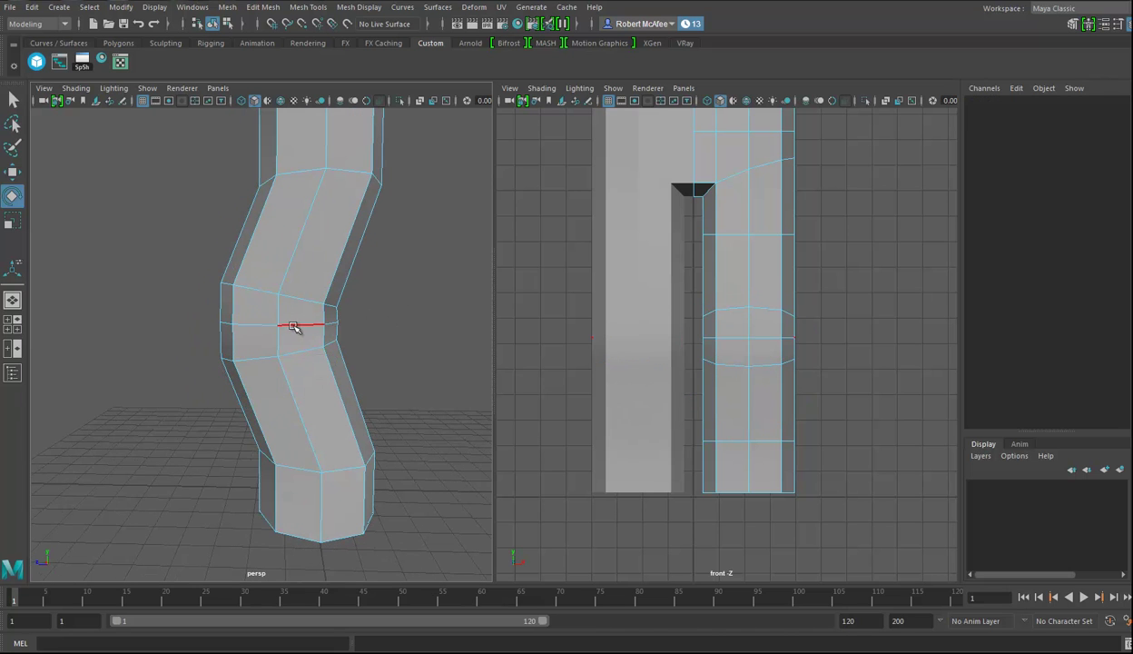
double_click(293, 327)
key(w)
drag(233, 324, 228, 324)
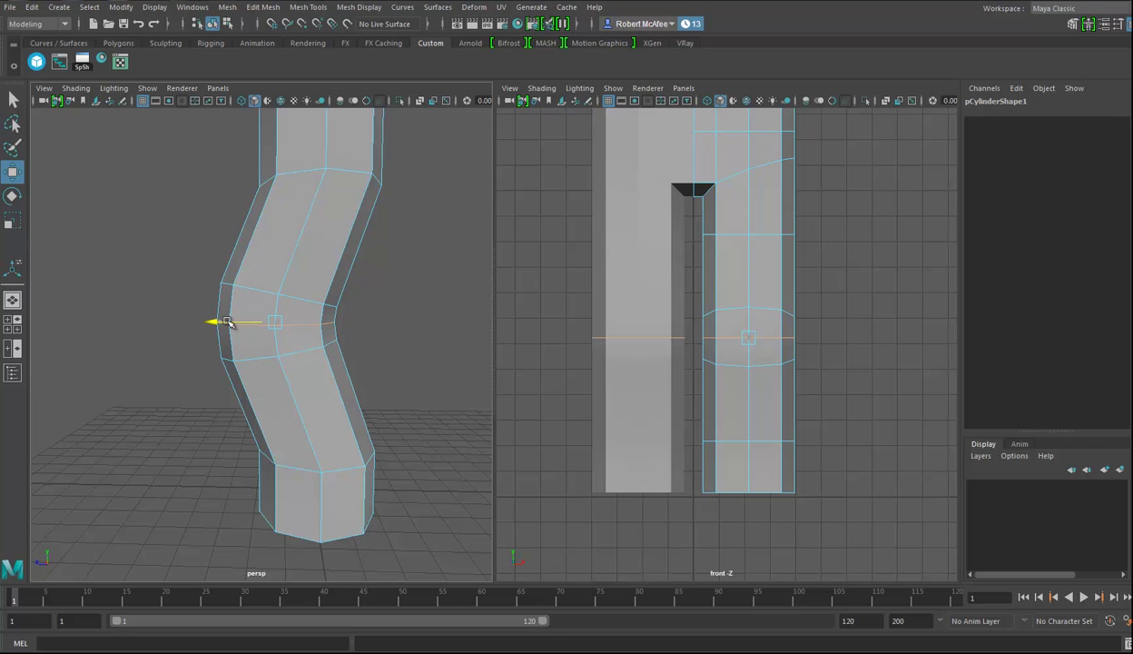
Move the thigh edge loop above the knee slightly forward to smooth the leg's bend.
alt+drag(336, 287, 337, 357)
double_click(313, 293)
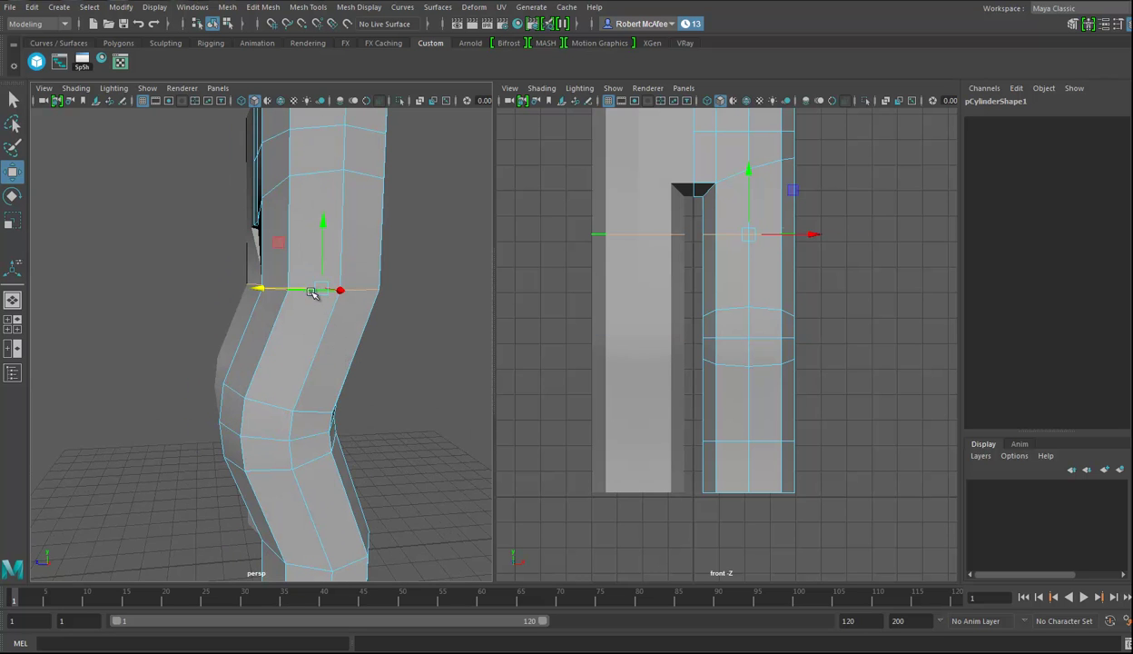
drag(260, 289, 240, 289)
Lower the edge loop below the knee close to the leg's bottom end and shift it slightly back.
alt+drag(310, 304, 204, 355)
double_click(267, 365)
drag(268, 292, 270, 328)
drag(205, 394, 220, 395)
Narrow the knee by scaling its three vertex rows inward in width and depth while keeping their heights.
alt+middle_drag(289, 334, 290, 377)
alt+drag(291, 376, 380, 382)
alt+right_drag(379, 382, 329, 334)
alt+drag(329, 334, 341, 363)
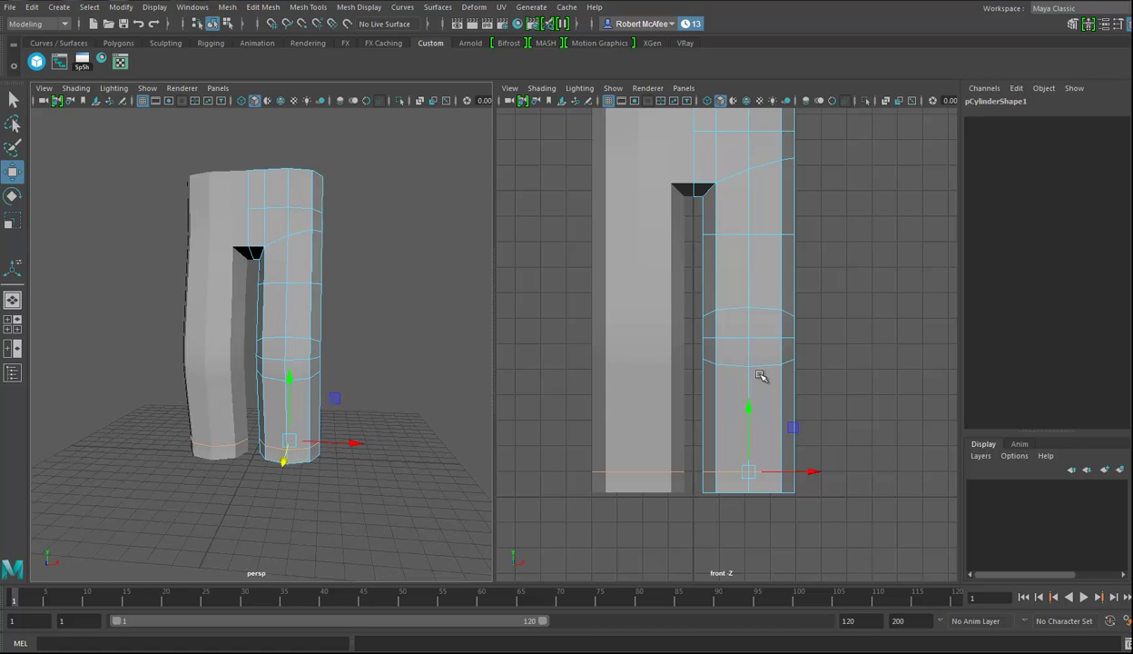
mouse_move(759, 296)
right_down()
mouse_move(717, 298)
mouse_move(758, 296)
right_up()
drag(834, 295, 696, 380)
key(r)
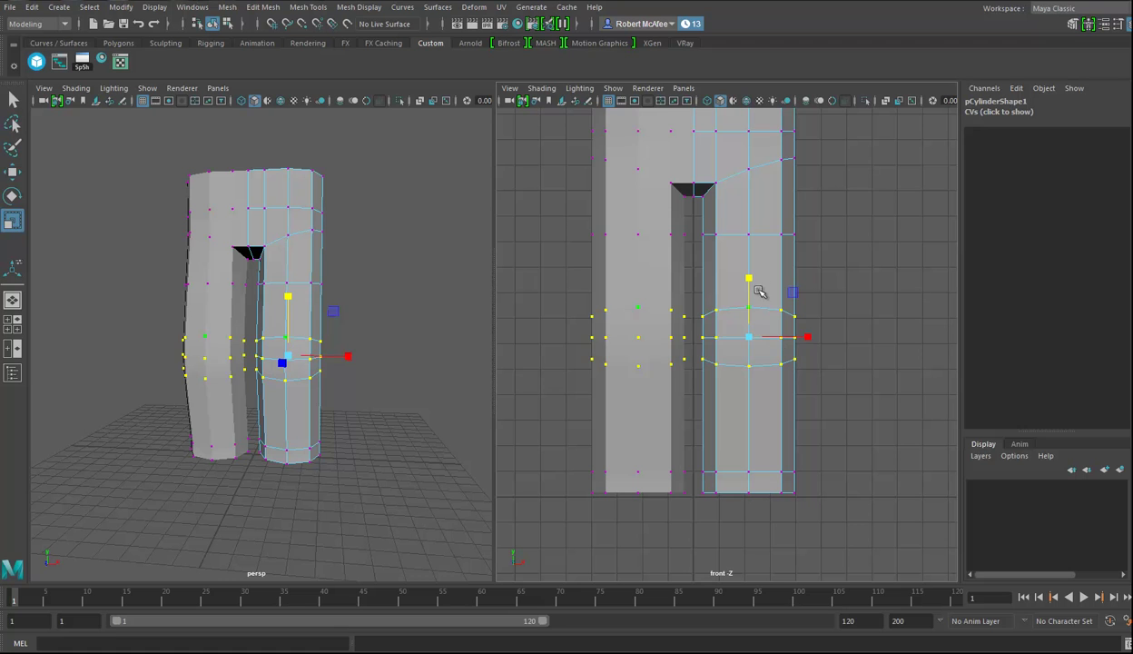
drag(750, 282, 749, 286)
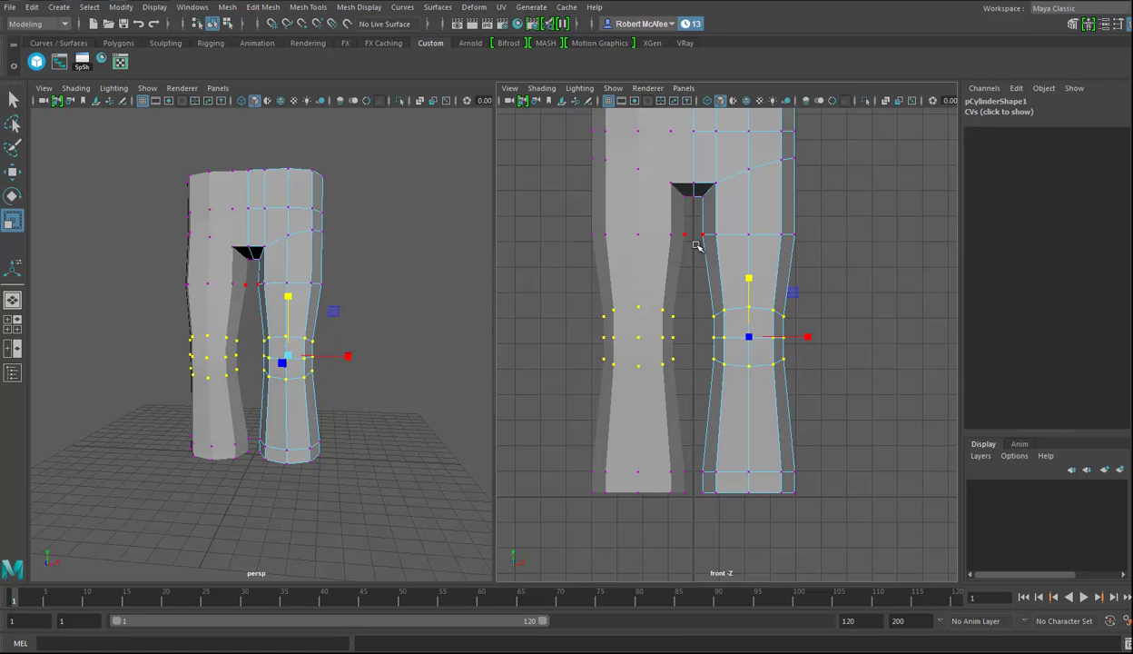
Scale the upper thigh vertex row narrower and move it slightly outward from the centre line.
drag(581, 245, 817, 223)
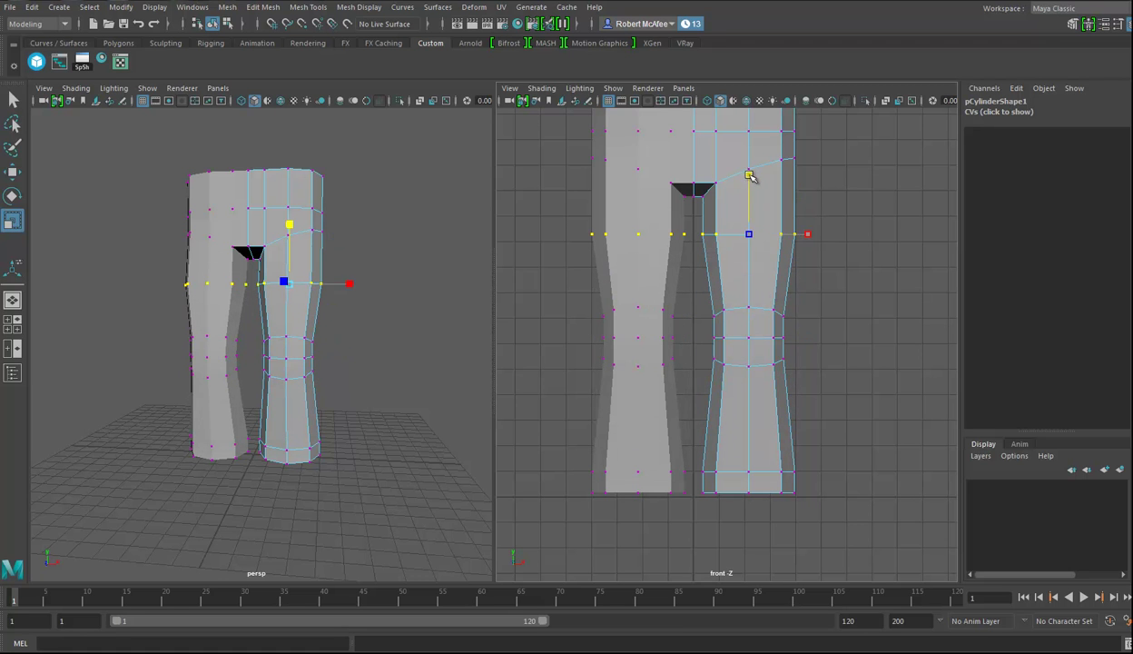
drag(750, 176, 753, 186)
key(w)
drag(813, 235, 820, 239)
Move the two lowest vertex rows of the leg slightly outward from the centre line.
alt+middle_drag(821, 348, 798, 299)
drag(817, 368, 669, 460)
drag(779, 416, 788, 416)
Delete the surplus radial edges from the cap on top of the mesh.
alt+drag(418, 338, 331, 419)
scroll(265, 328, up, 4)
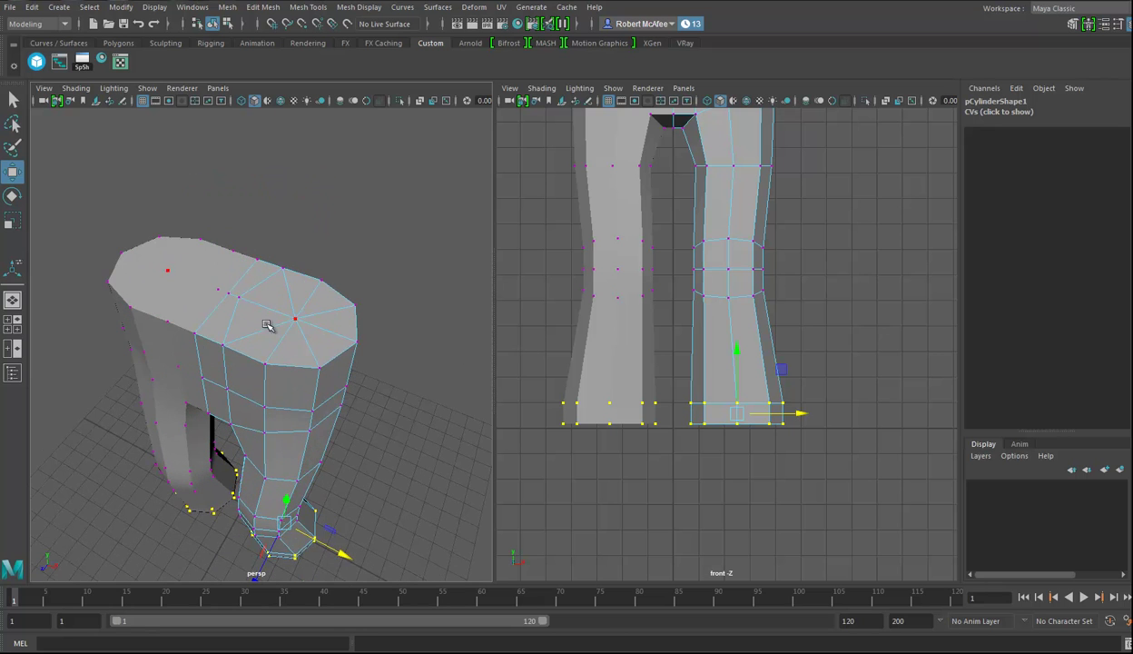
click(239, 297)
right_drag(323, 292, 322, 249)
click(347, 315)
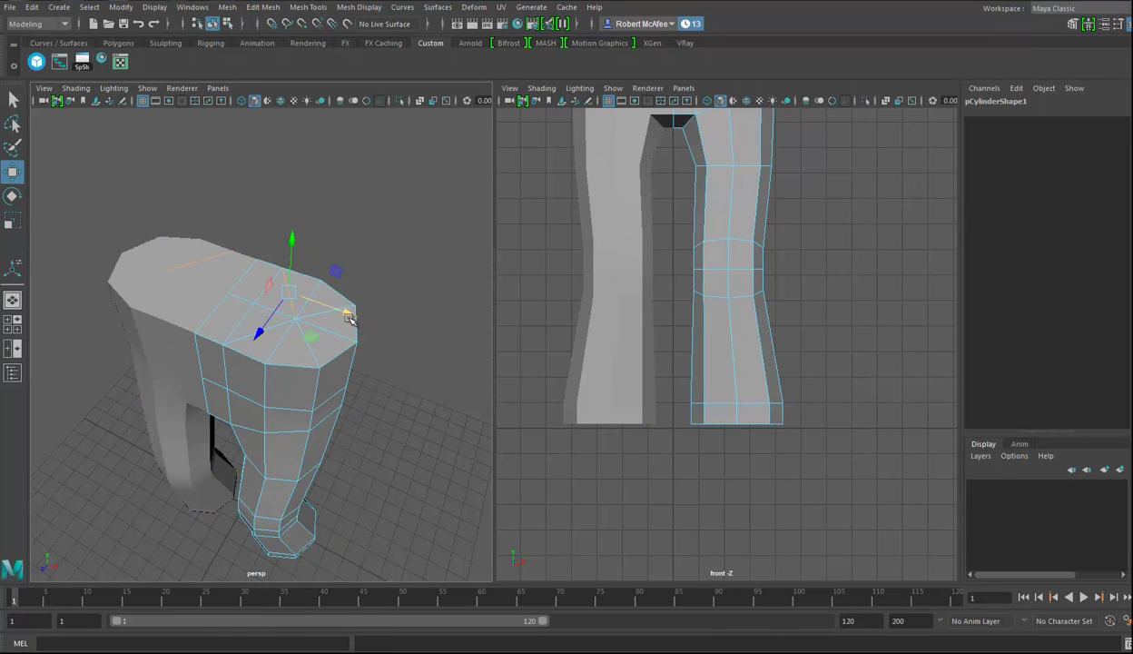
shift+click(324, 315)
shift+click(312, 346)
shift+click(249, 333)
key(Delete)
Delete the cap faces closing the bottom end of the leg.
alt+drag(360, 499, 261, 263)
right_drag(262, 258, 239, 341)
click(237, 262)
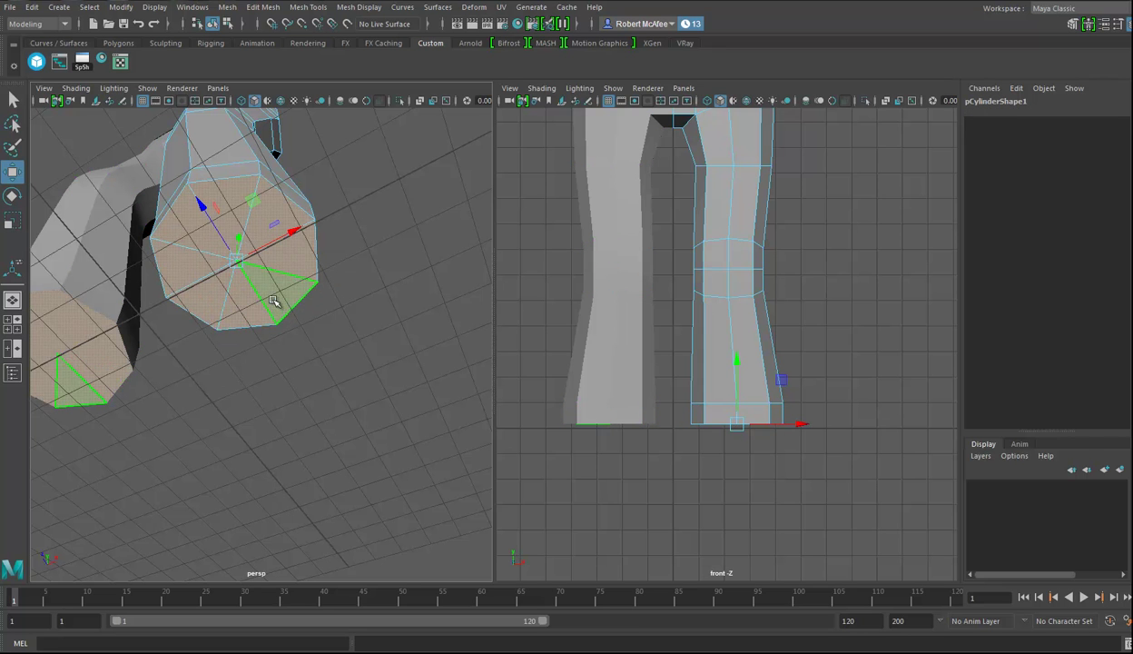
key(Delete)
Move the rear hip face beside the centre line backward to shape the seat.
alt+drag(306, 263, 319, 326)
alt+right_drag(389, 310, 282, 308)
alt+drag(282, 308, 324, 319)
alt+right_drag(324, 320, 379, 324)
alt+drag(379, 324, 302, 307)
alt+drag(169, 315, 249, 346)
alt+drag(424, 257, 382, 305)
alt+right_drag(383, 305, 408, 335)
alt+drag(408, 334, 310, 314)
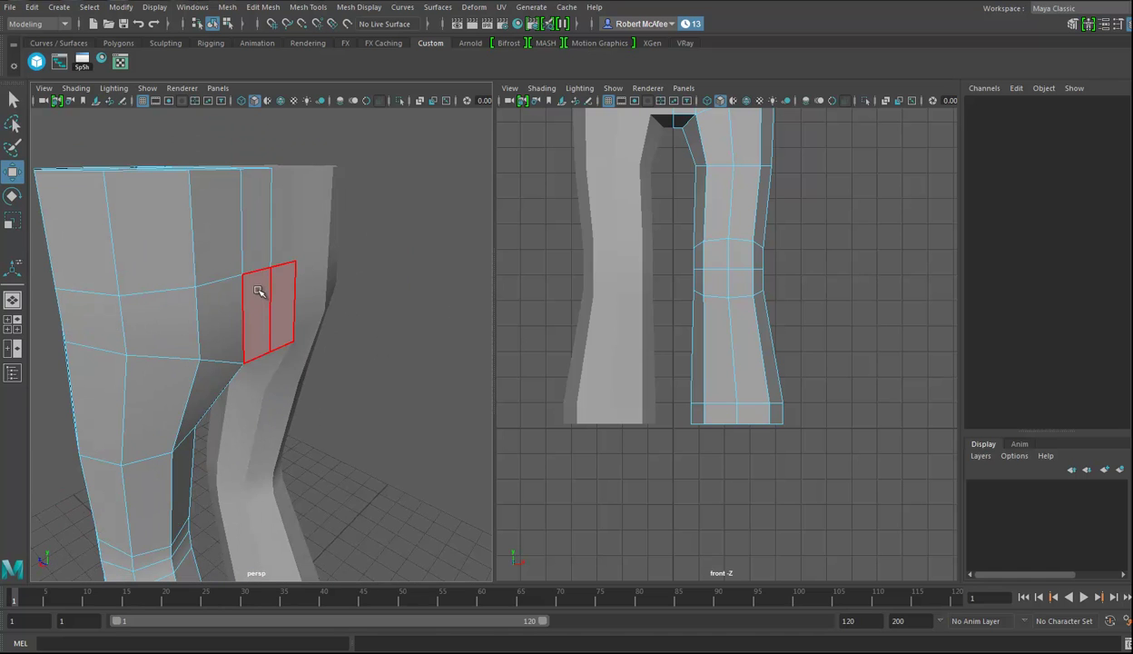
click(260, 292)
drag(216, 305, 234, 311)
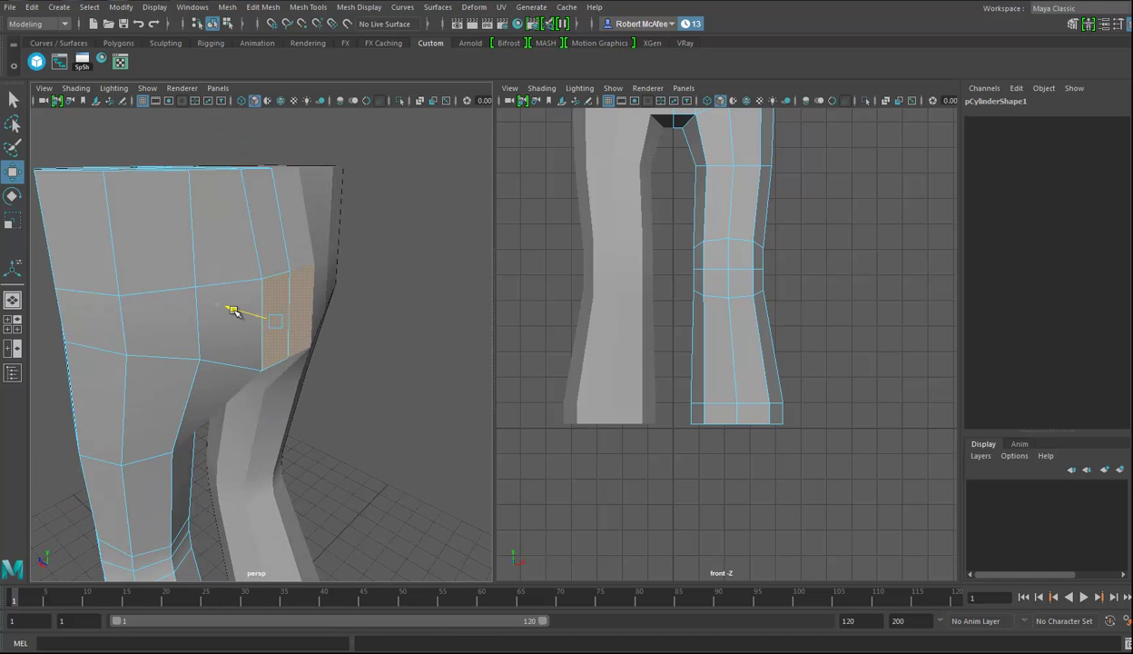
Move the vertical rear hip edge next to the seat face slightly backward.
right_drag(203, 296, 206, 288)
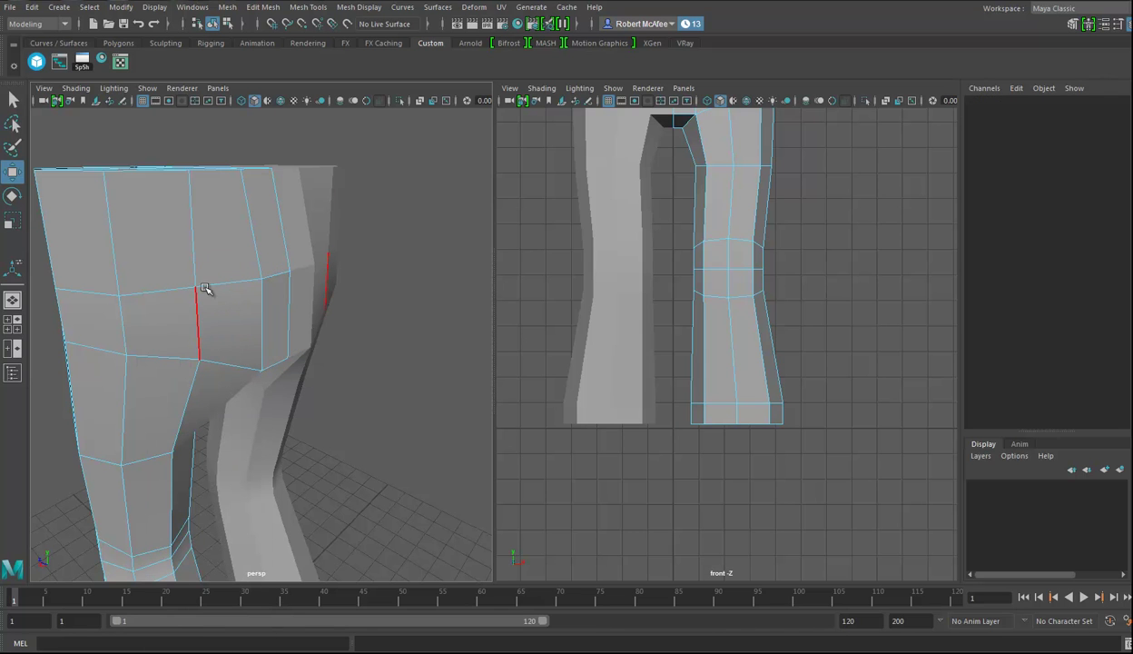
click(198, 313)
drag(164, 312, 168, 314)
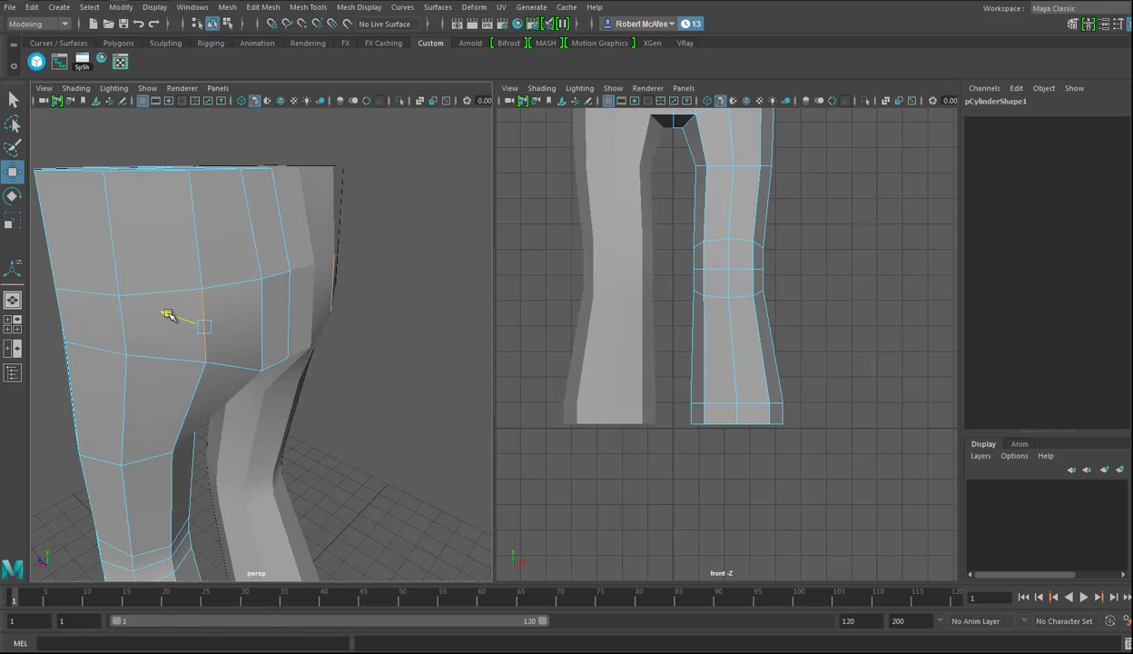
alt+drag(265, 324, 479, 332)
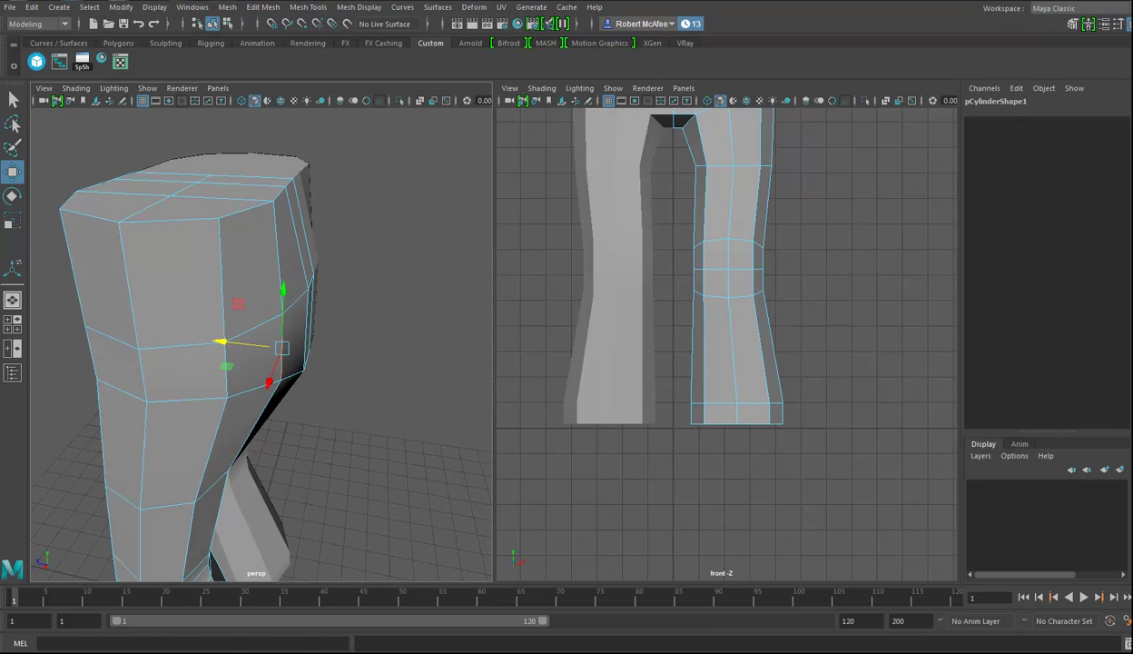
Insert one edge loop around the hips and another around the upper thigh just below the crotch line.
alt+drag(472, 358, 348, 363)
click(251, 7)
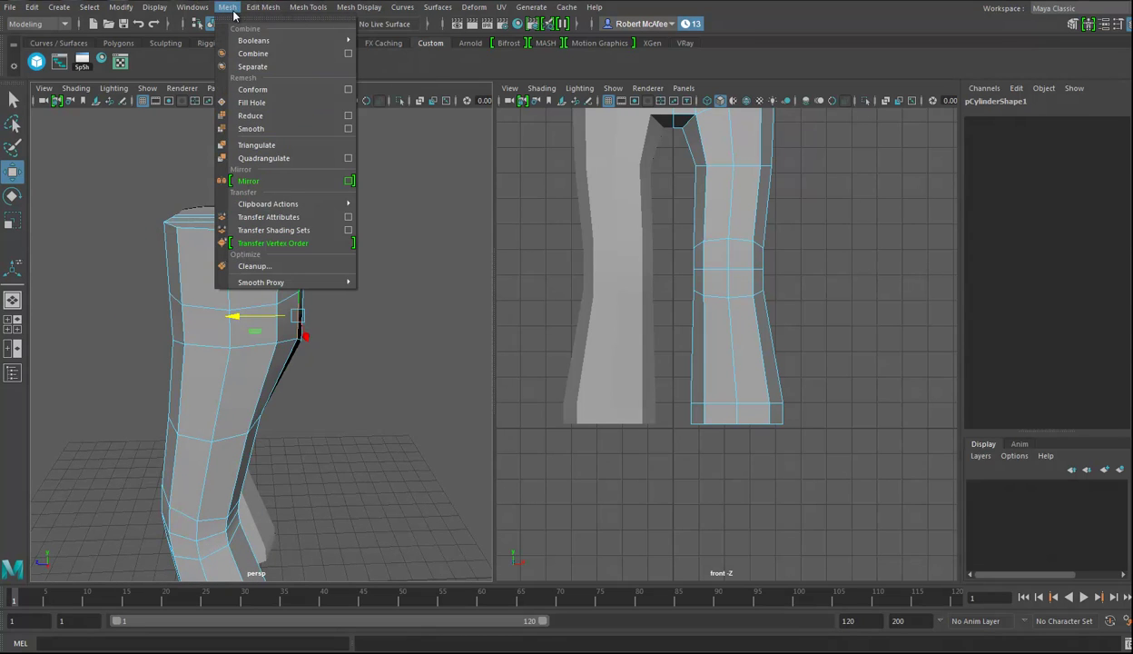
click(308, 7)
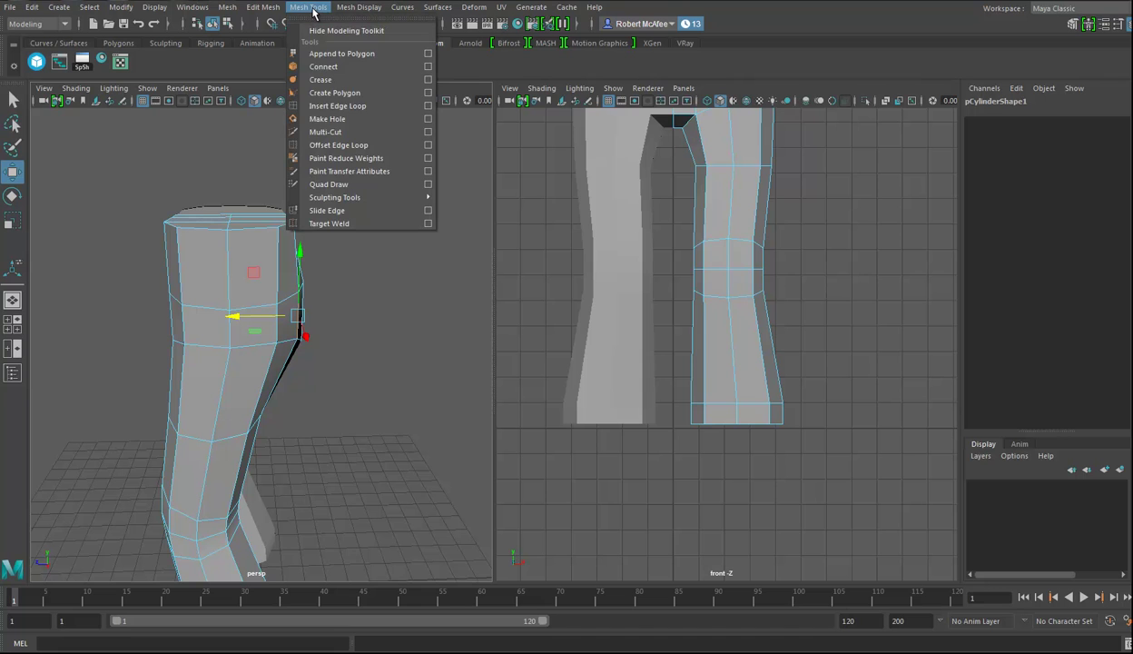
click(322, 106)
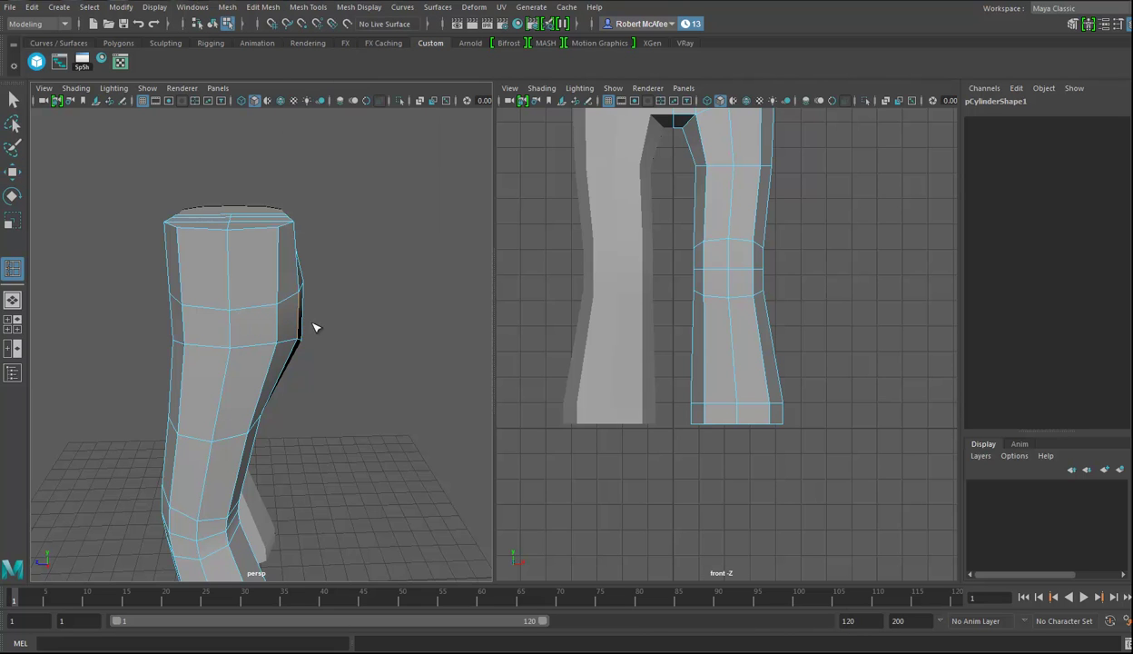
click(281, 266)
alt+drag(278, 260, 360, 313)
click(405, 311)
alt+middle_drag(365, 354, 339, 307)
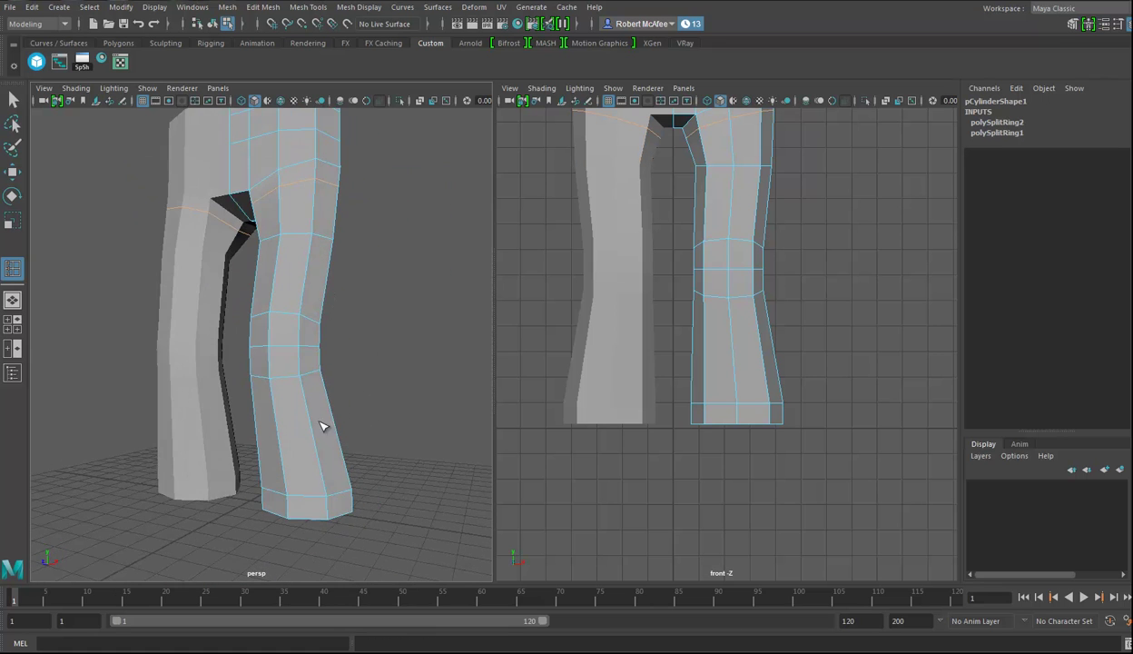
Insert an edge loop around the calf between knee and ankle and scale it slightly larger.
click(314, 431)
alt+drag(314, 430, 375, 404)
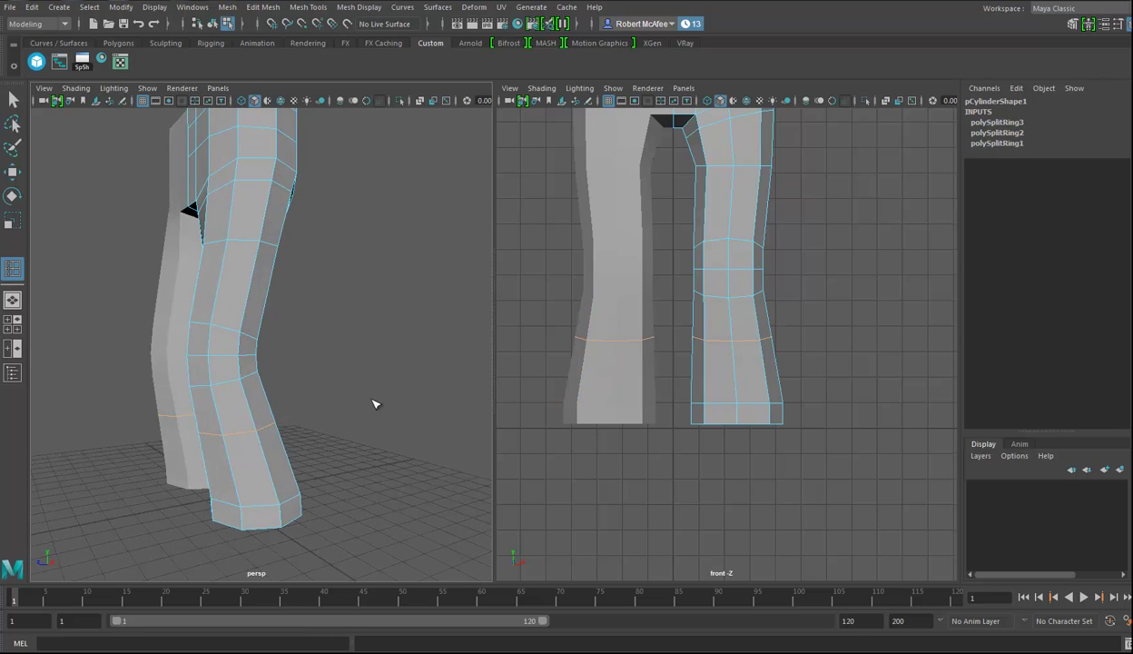
key(e)
key(r)
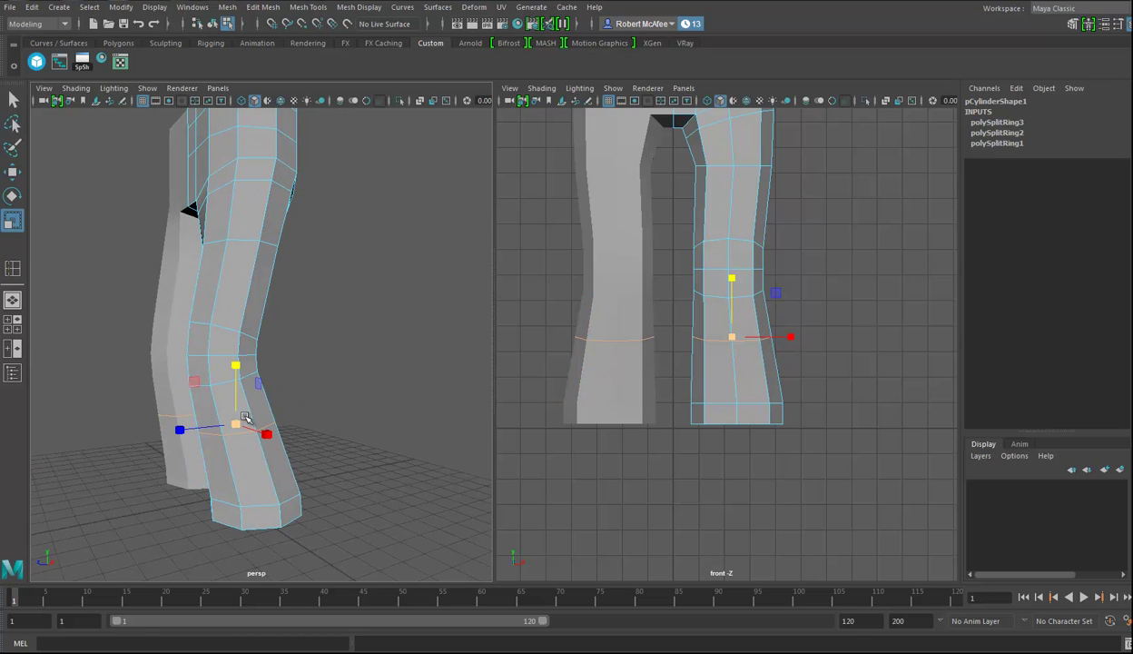
drag(237, 426, 242, 426)
Scale the mid-thigh edge loop slightly larger.
alt+drag(311, 329, 285, 351)
double_click(255, 354)
Insert an edge loop around the lower hips just above the crotch line and shift the rear seat edge along the Z axis.
key(y)
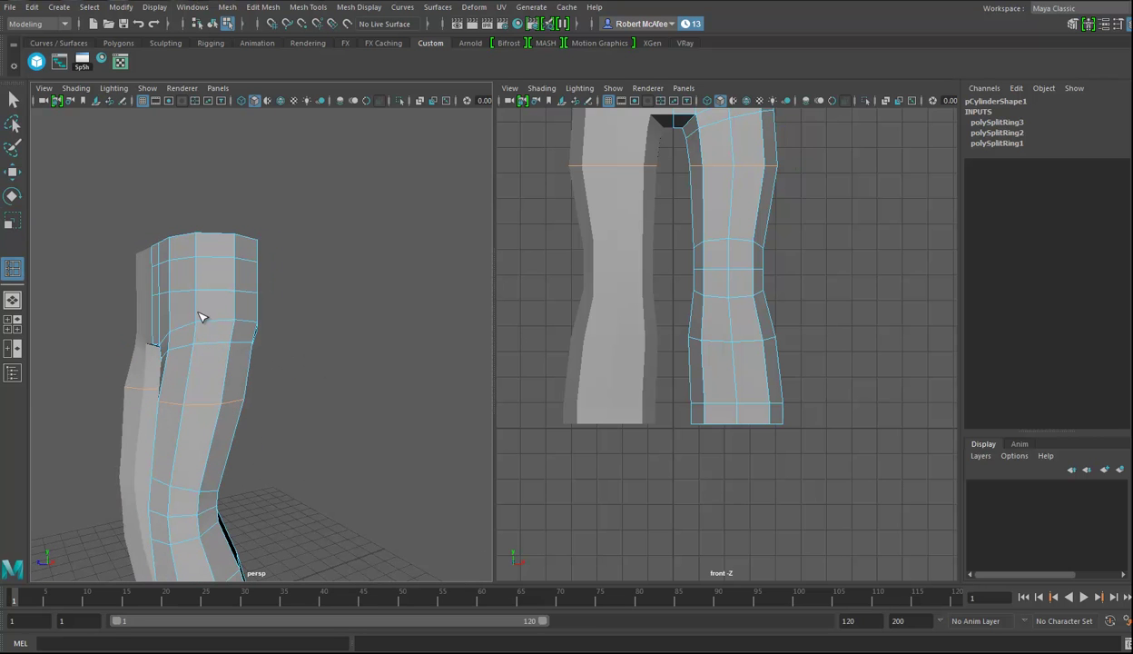
click(200, 314)
alt+drag(200, 311, 270, 342)
click(12, 172)
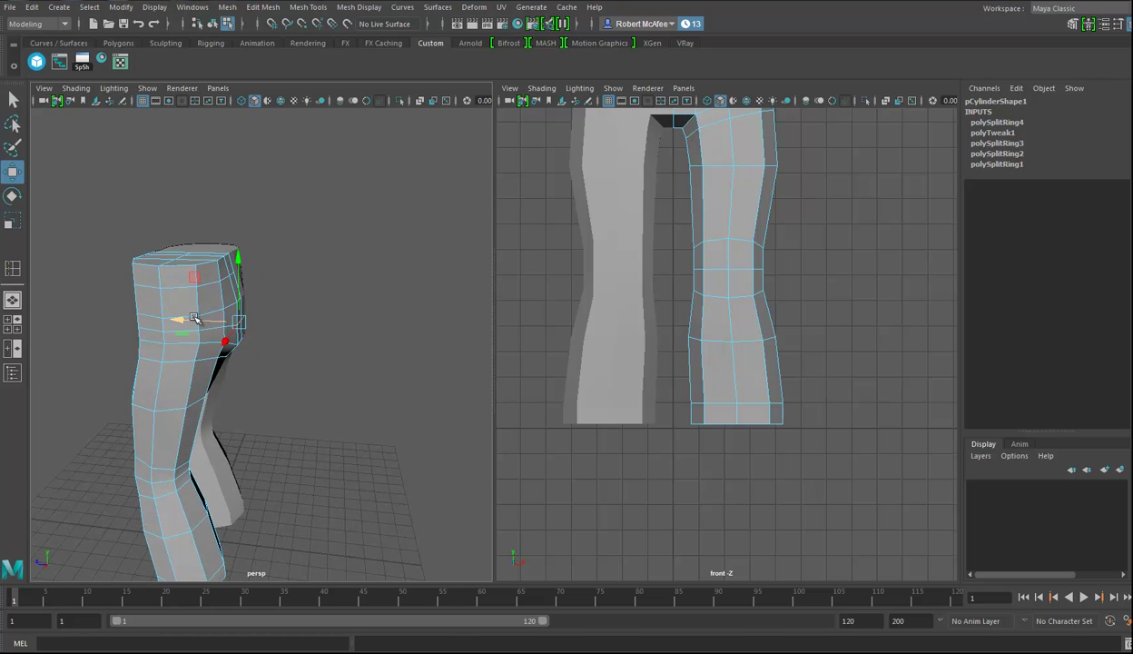
alt+drag(197, 320, 275, 381)
Delete the cap faces closing the top of the waist and return the mesh to object mode.
right_drag(274, 296, 327, 287)
alt+drag(262, 326, 268, 358)
right_drag(241, 299, 236, 308)
click(247, 289)
alt+drag(246, 289, 325, 268)
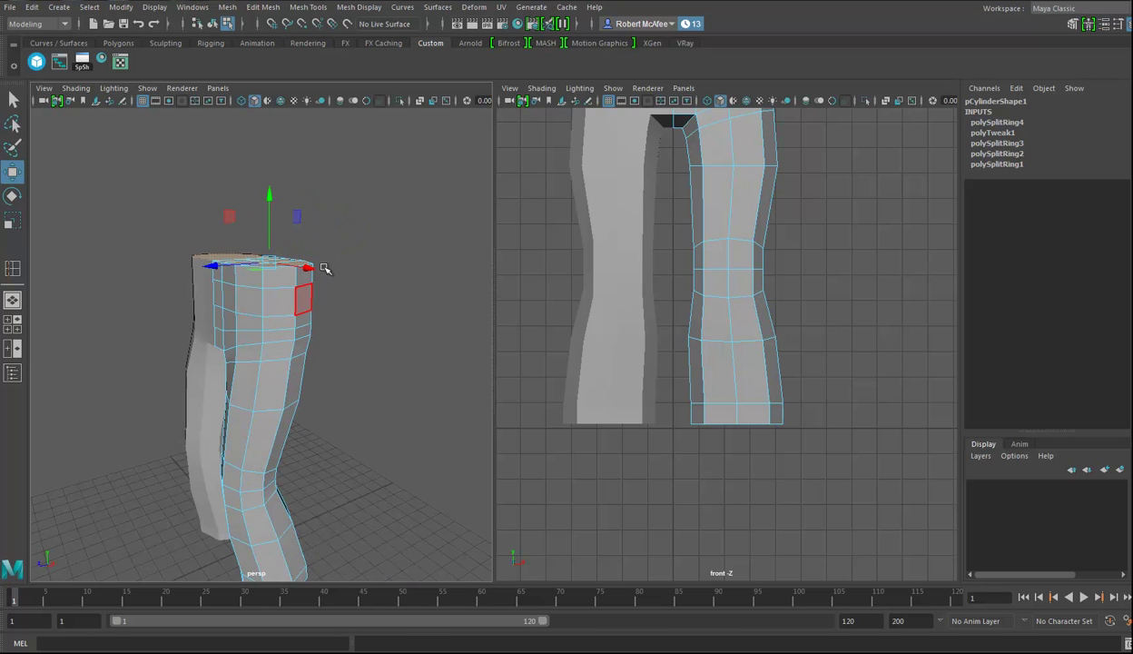
key(Delete)
alt+drag(303, 344, 270, 328)
click(295, 285)
alt+drag(292, 287, 352, 286)
right_drag(277, 270, 306, 288)
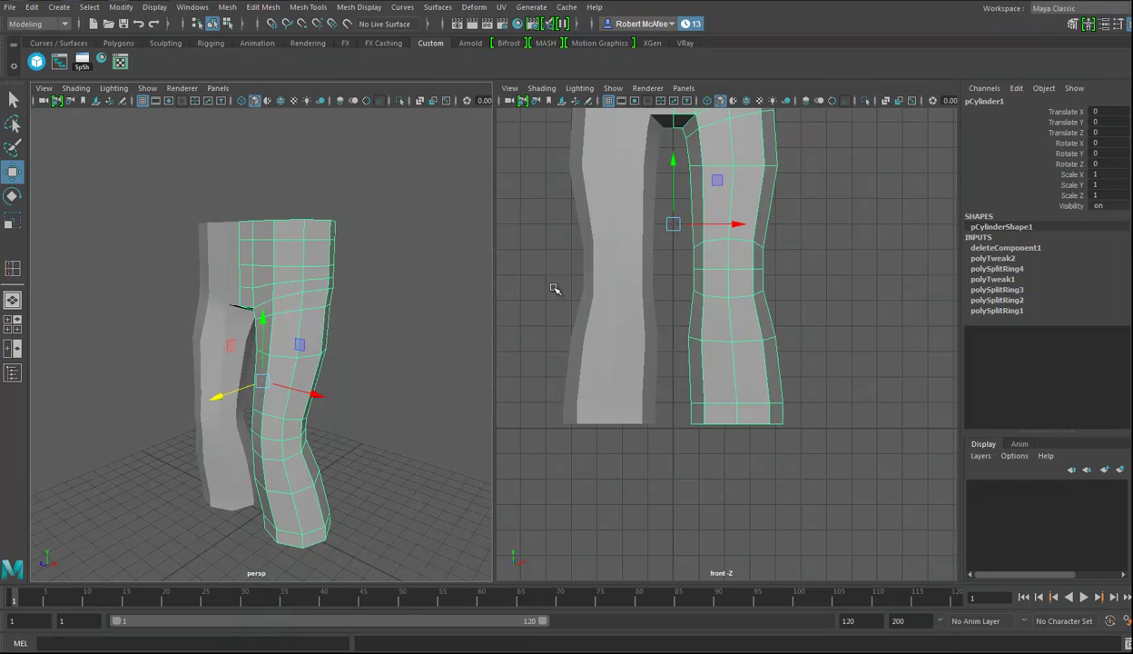
Examine the leg's existing UV layout in the UV Editor and close the editor.
alt+drag(366, 292, 365, 319)
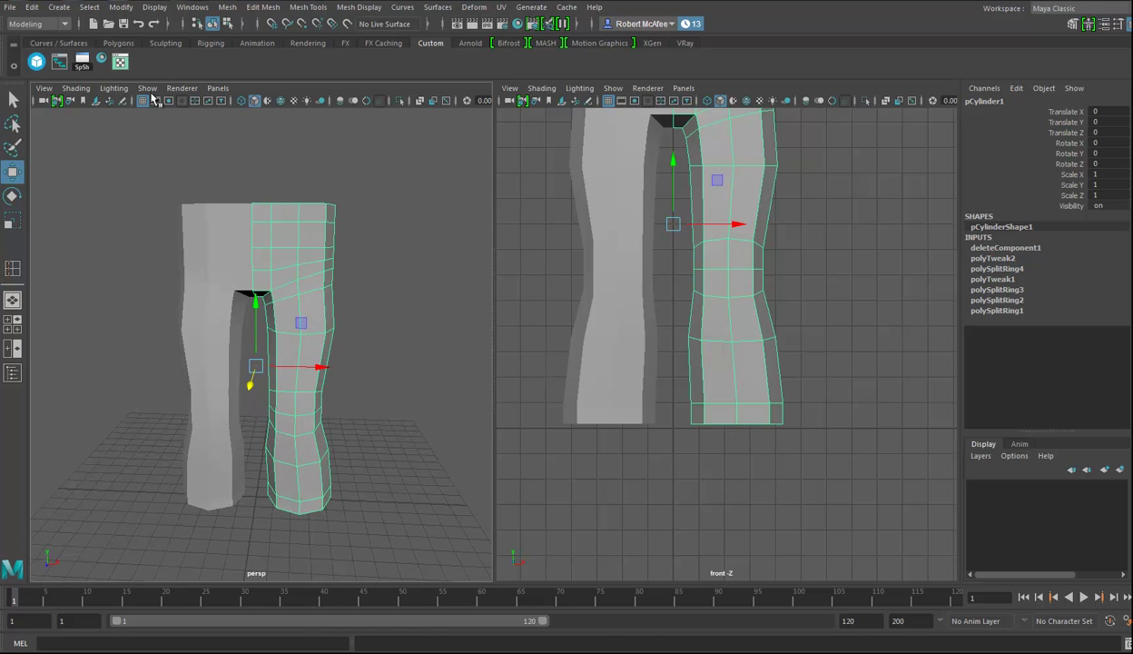
click(120, 61)
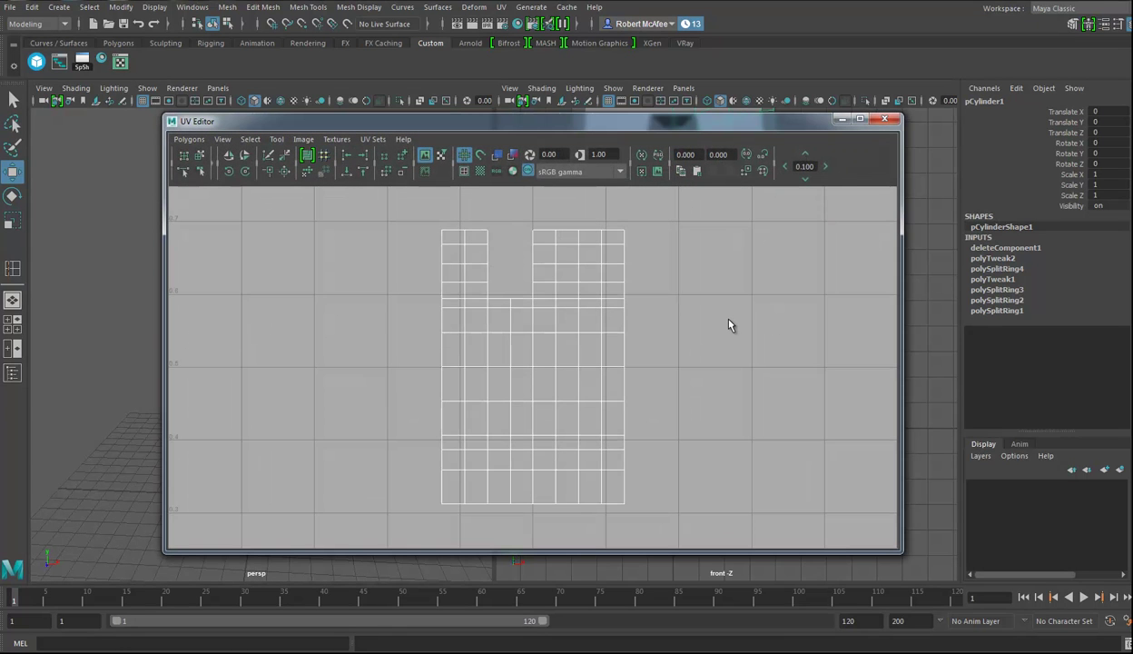
scroll(659, 373, down, 3)
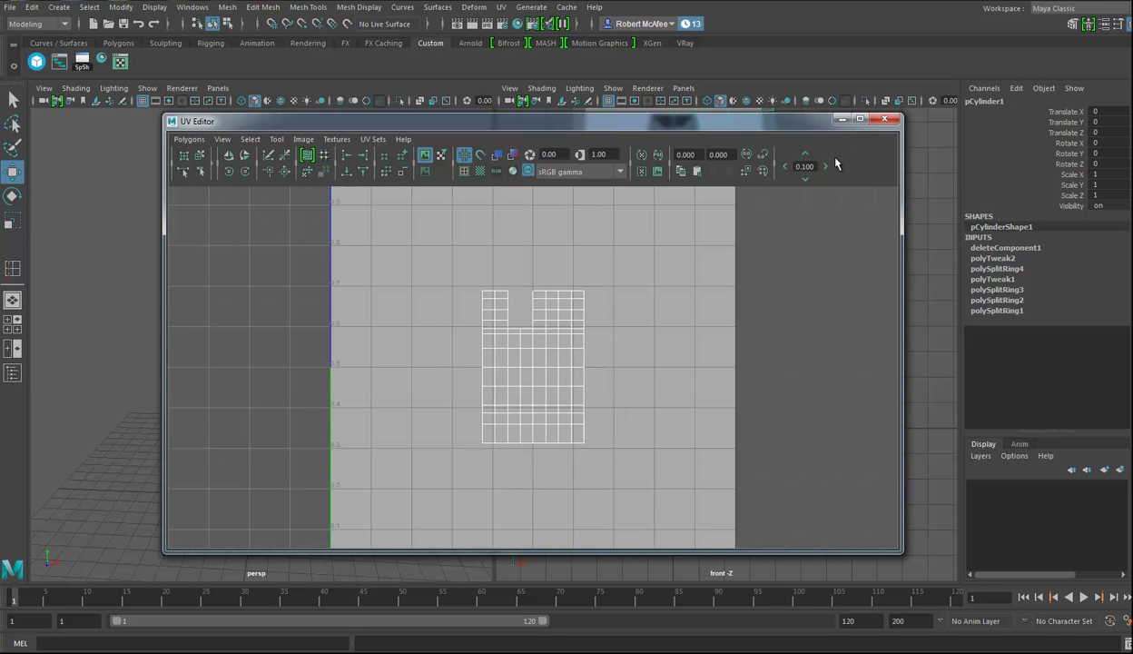
click(883, 120)
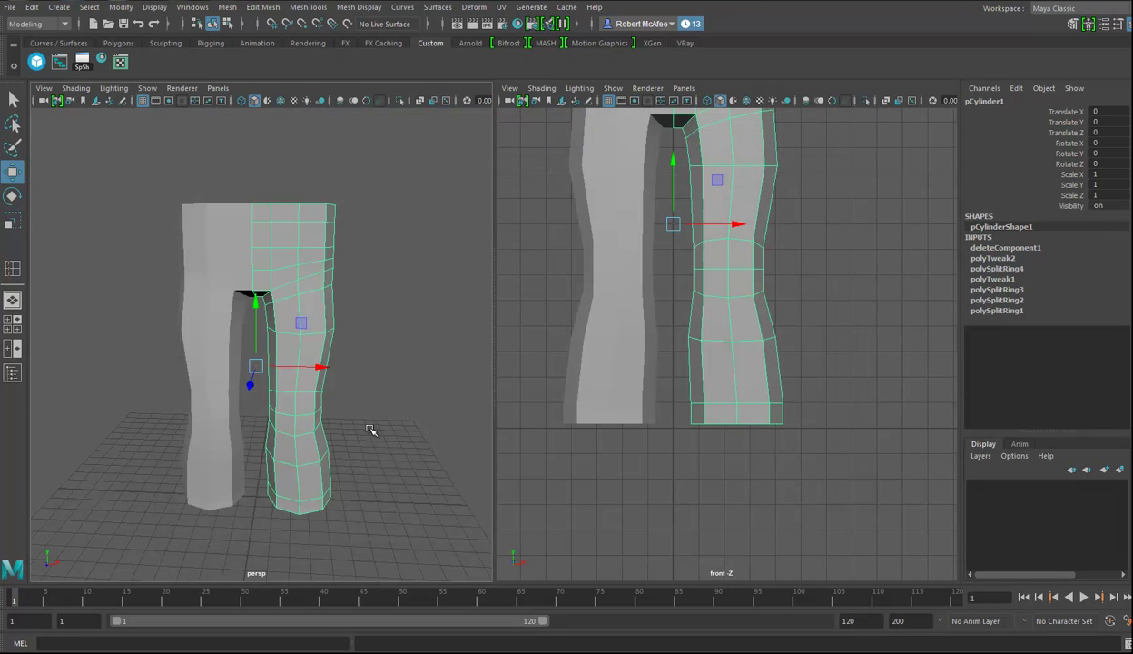
right_click(313, 264)
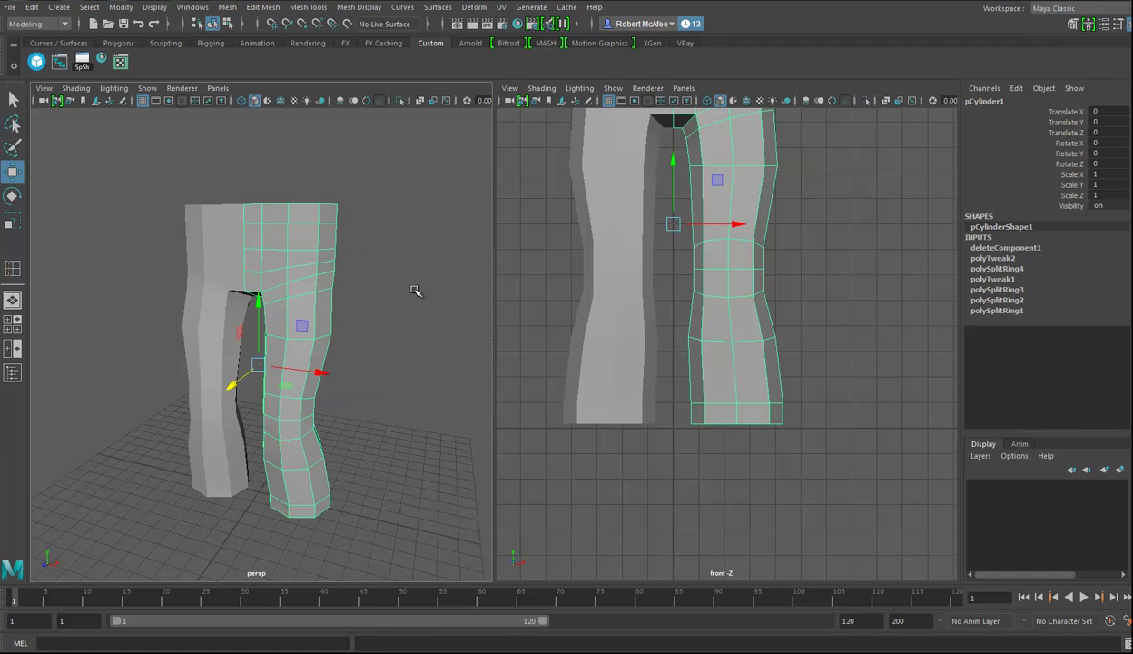
click(12, 8)
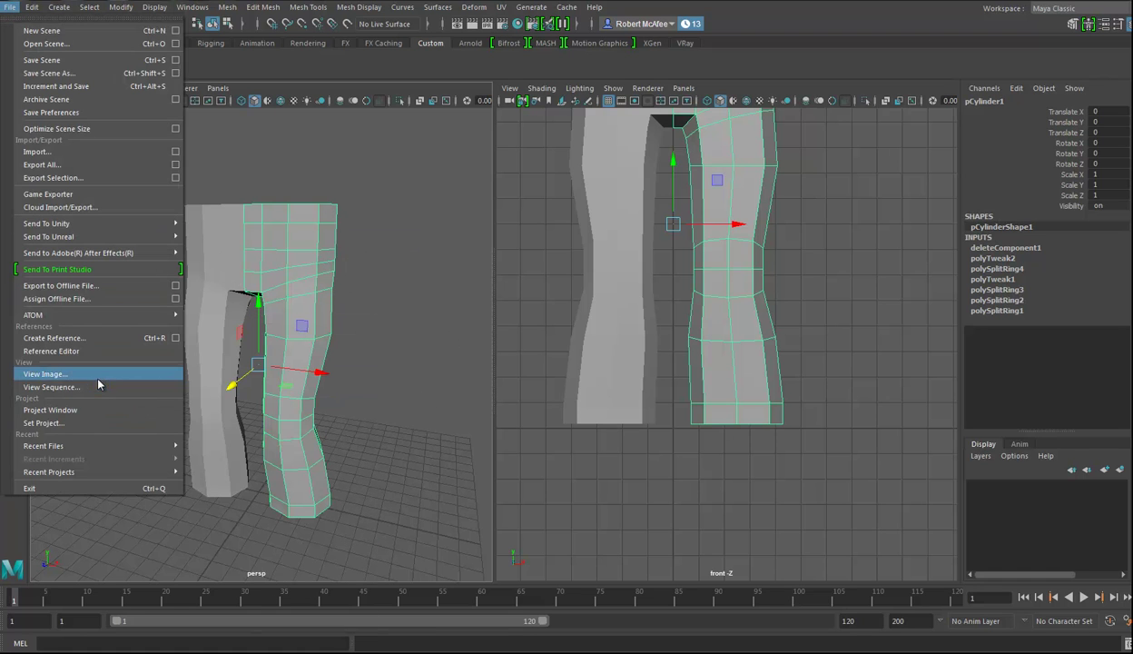
click(53, 409)
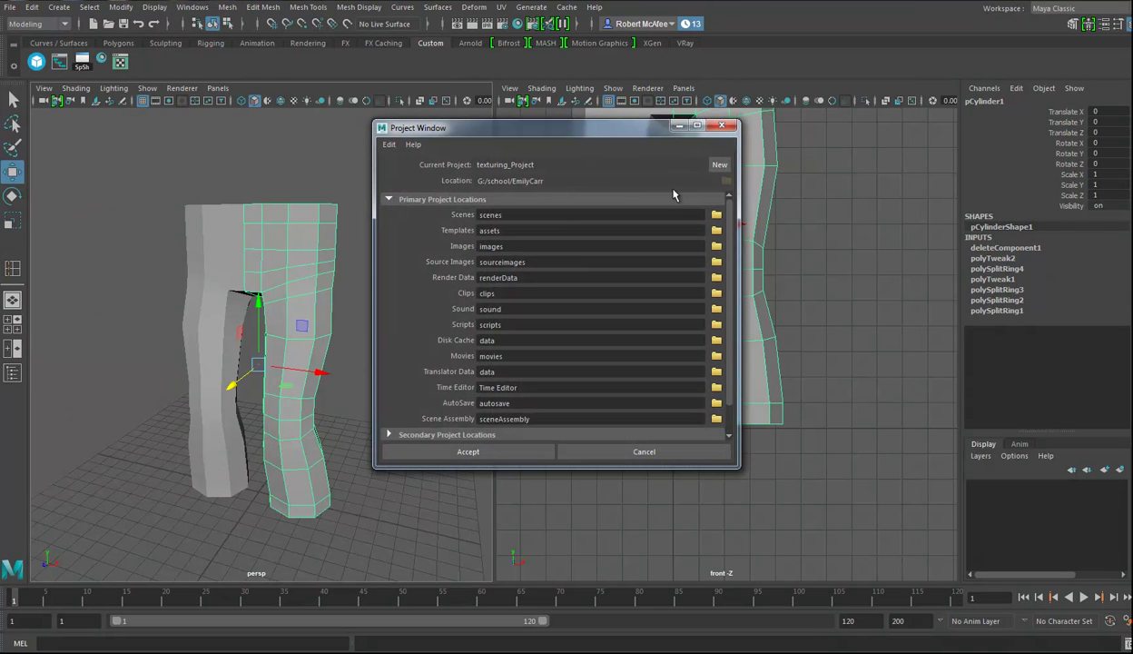
click(718, 166)
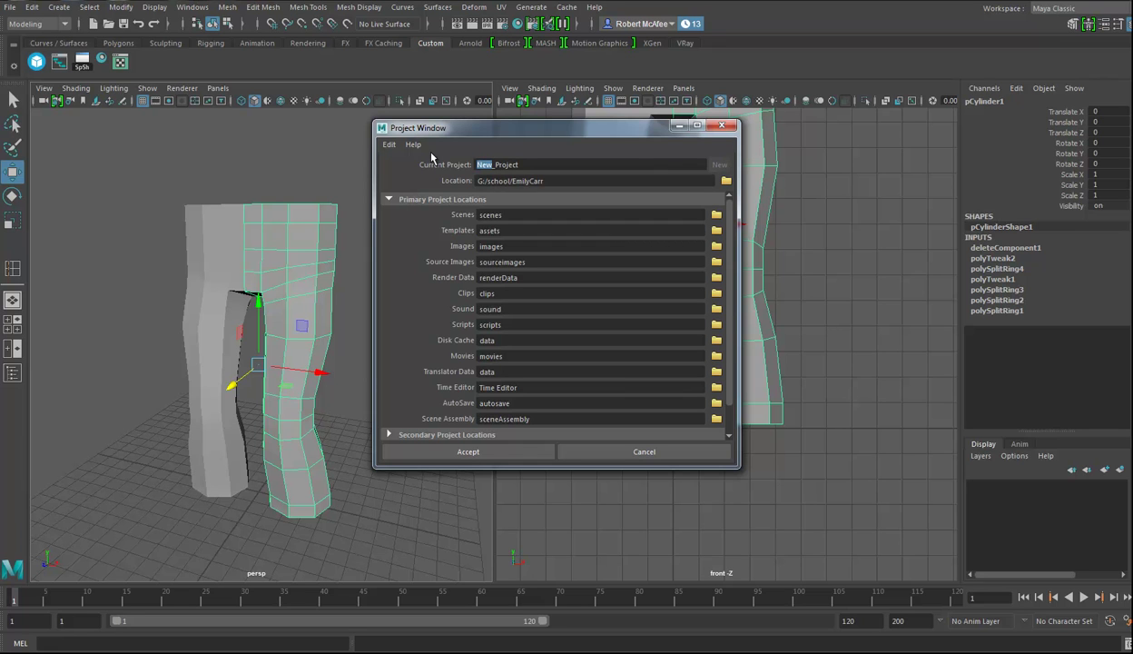
text(WalkingPls)
click(606, 453)
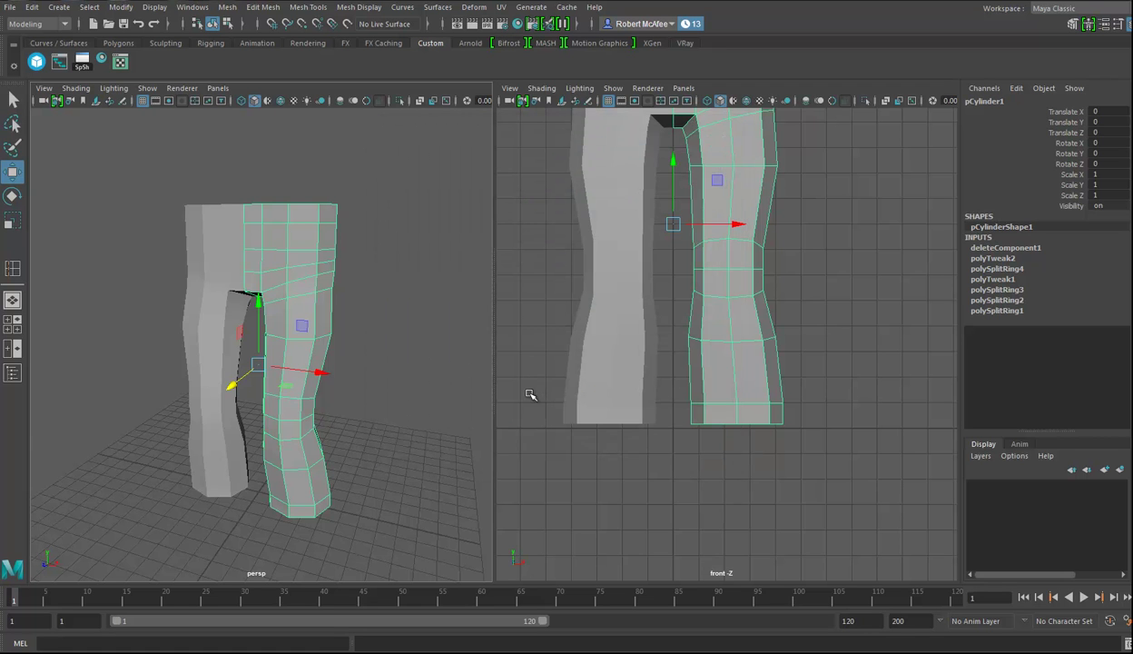
Open the UV Editor for the leg, narrow its window and place it beside the perspective view.
alt+drag(369, 327, 314, 226)
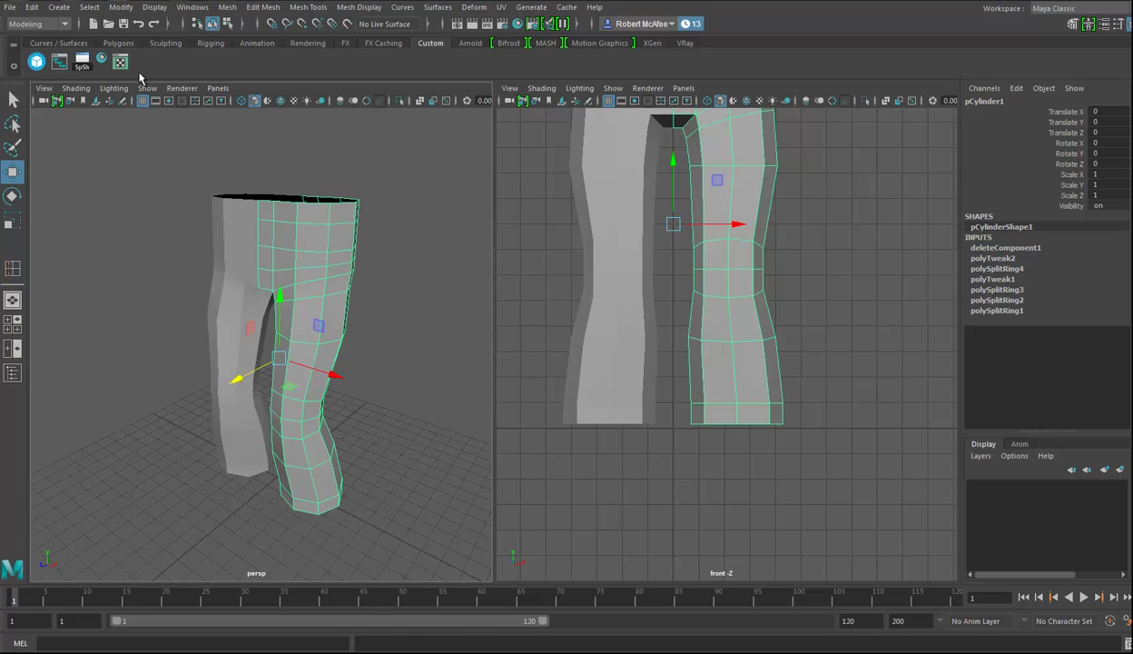
click(120, 62)
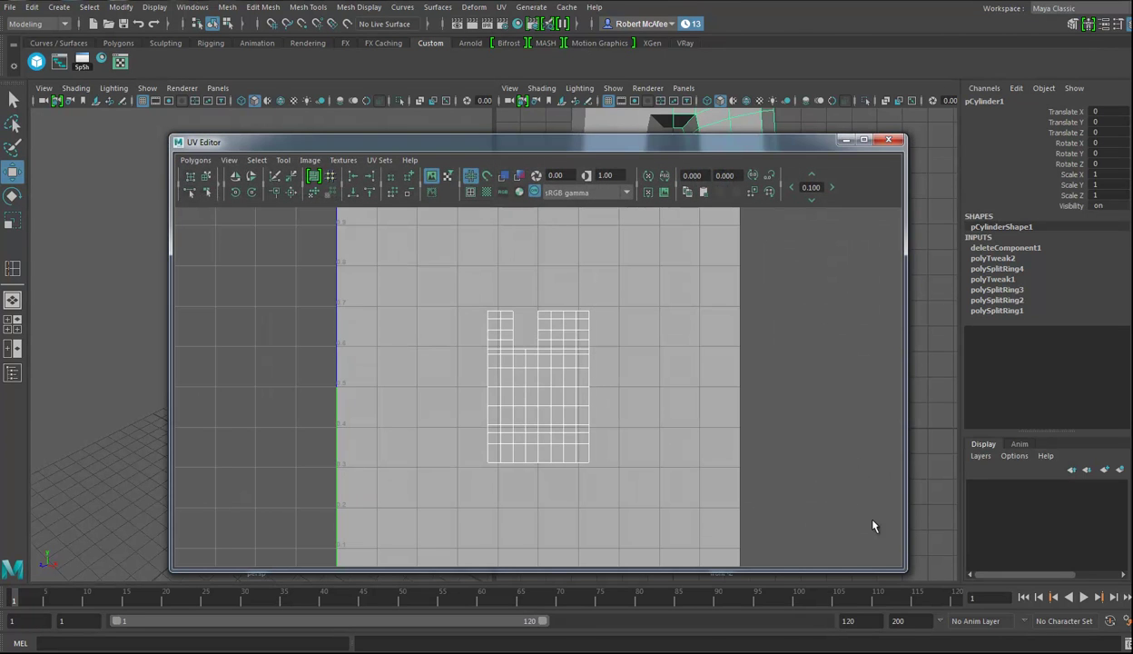
drag(904, 571, 749, 568)
scroll(556, 422, down, 4)
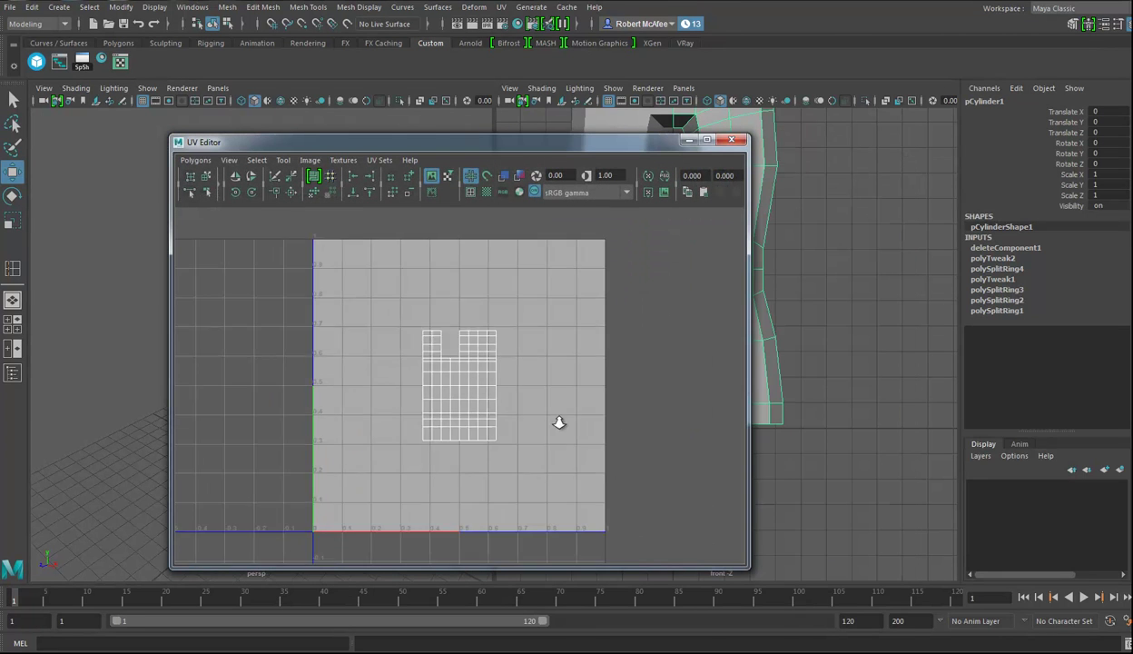
drag(437, 147, 804, 159)
alt+drag(387, 350, 384, 325)
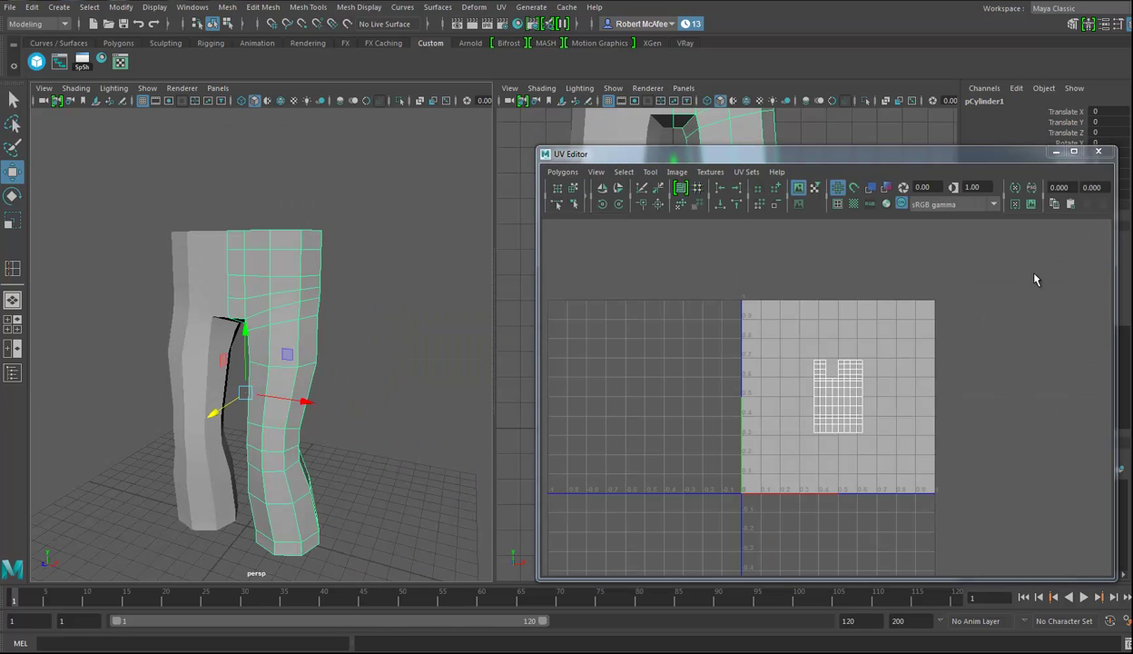
Display the checker pattern on the mesh and examine how it stretches across both legs.
click(854, 204)
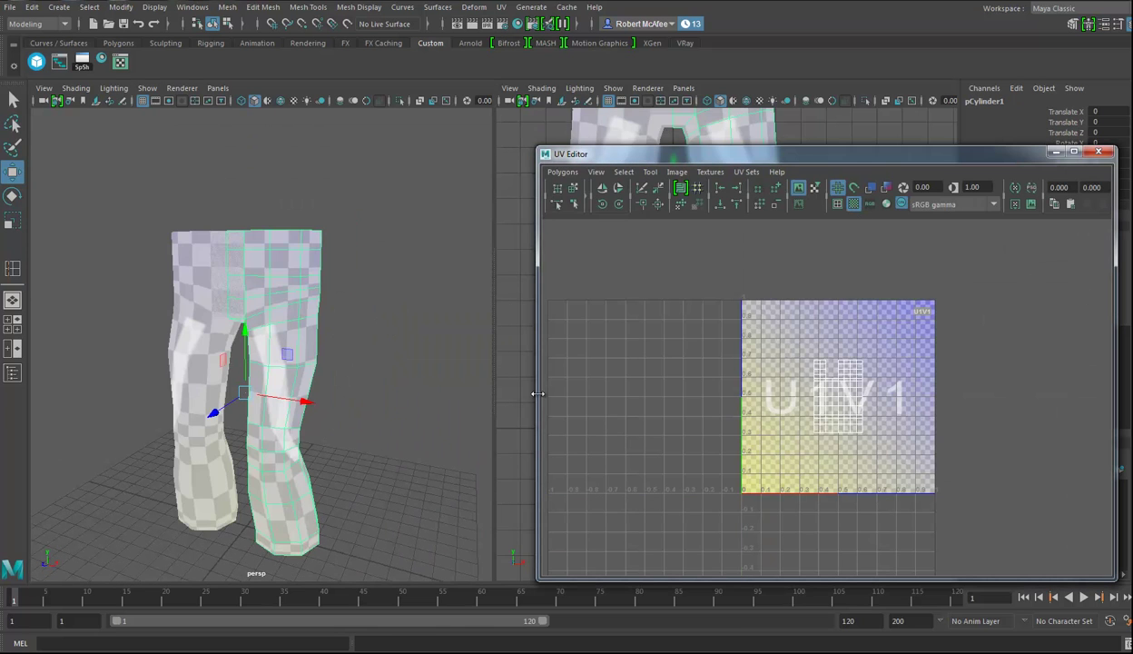
alt+drag(374, 414, 390, 410)
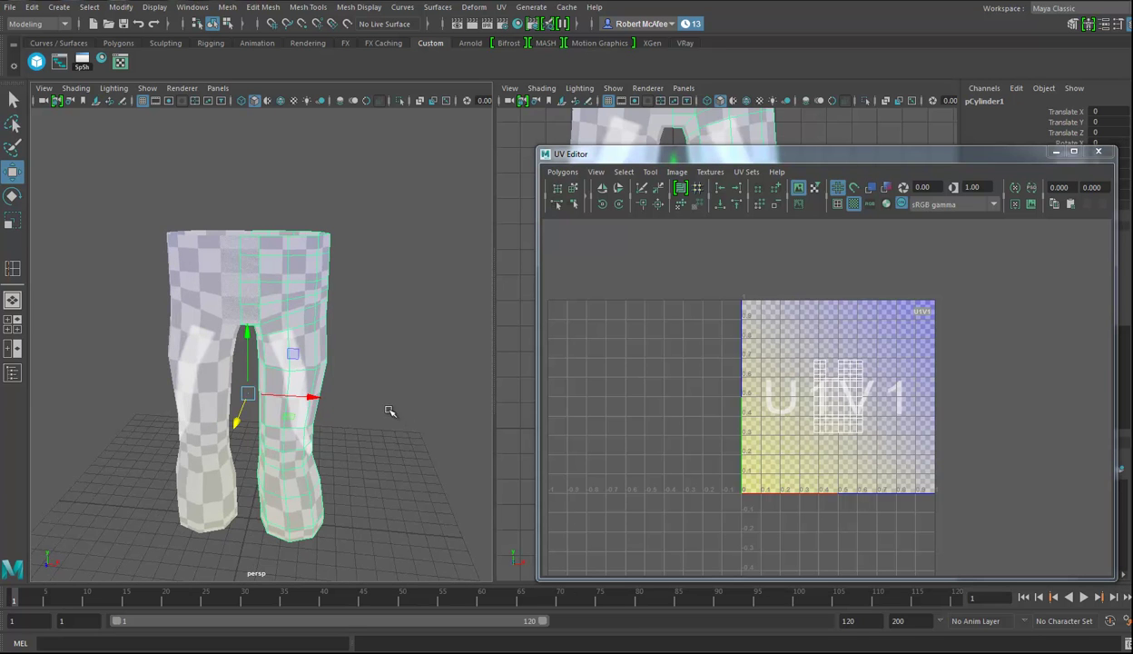
alt+right_drag(290, 344, 409, 374)
alt+middle_drag(363, 365, 361, 410)
alt+drag(358, 411, 320, 406)
alt+right_drag(320, 405, 303, 350)
alt+drag(303, 349, 329, 393)
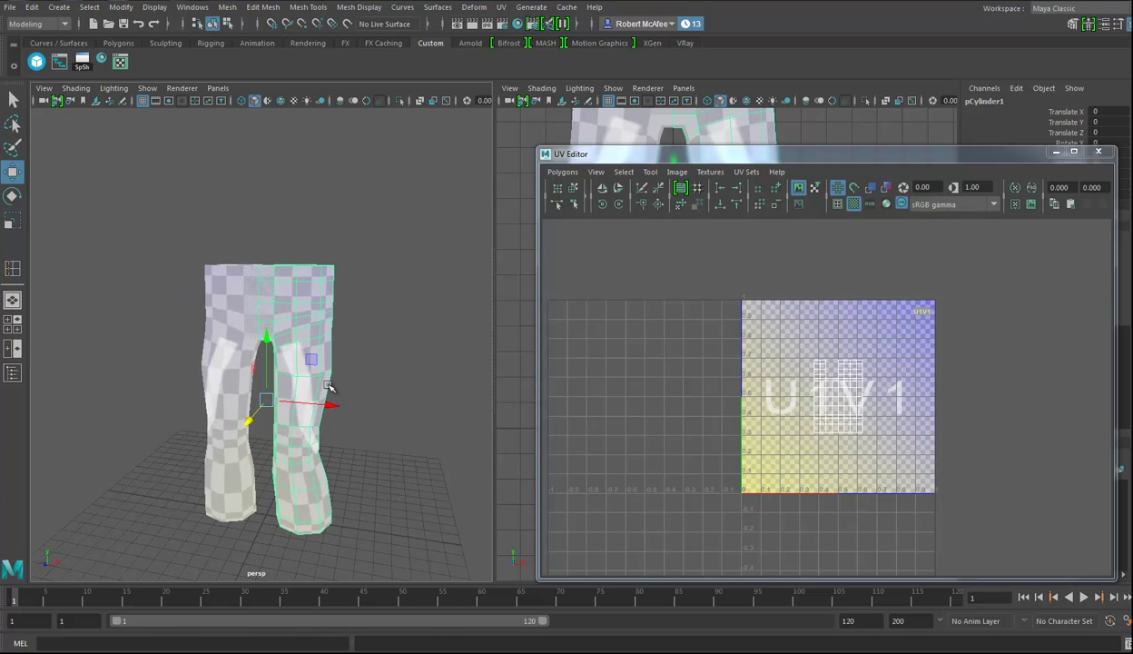
Hide the mirrored instance of the leg.
right_drag(270, 295, 318, 284)
key(ctrl+h)
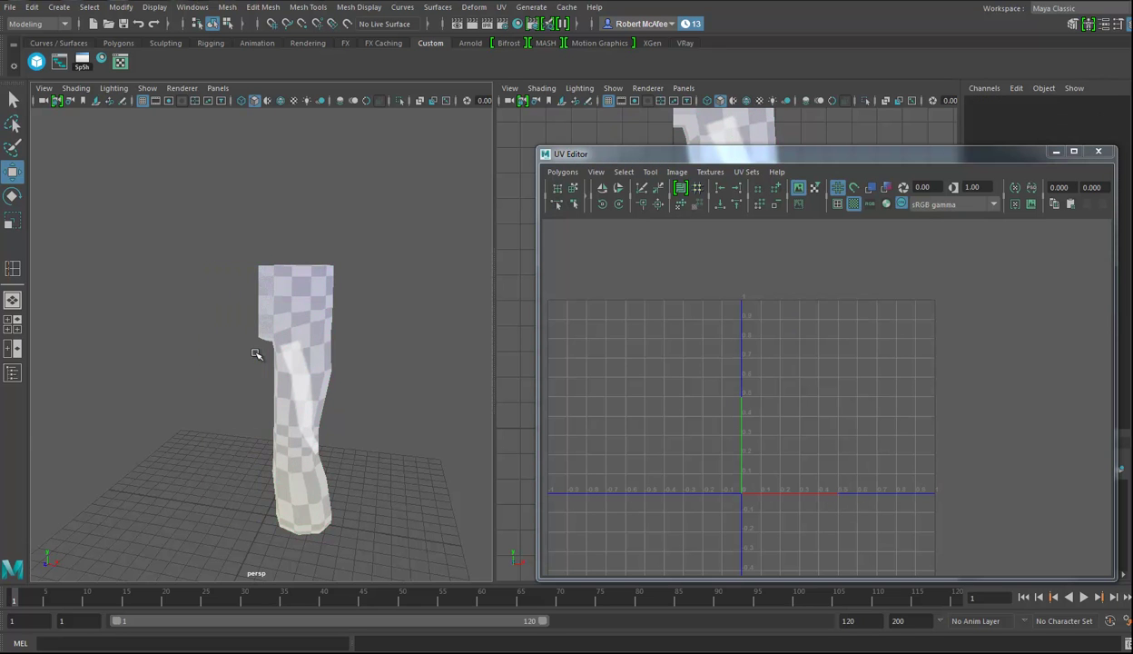
mouse_move(274, 383)
alt+mouse_down()
mouse_move(266, 405)
mouse_move(330, 398)
mouse_move(213, 382)
mouse_move(215, 405)
mouse_move(305, 417)
mouse_move(323, 404)
mouse_move(319, 345)
mouse_move(251, 386)
mouse_move(289, 386)
mouse_move(271, 377)
mouse_move(289, 357)
mouse_move(247, 368)
mouse_move(281, 361)
alt+mouse_up()
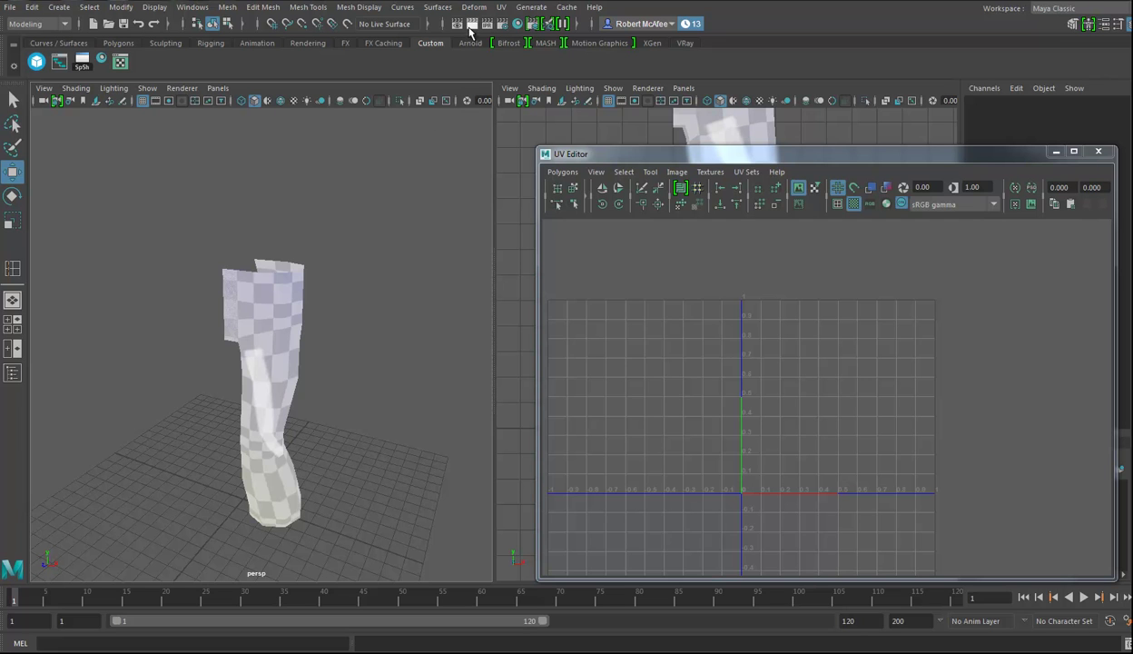
Apply a camera-based UV projection to the remaining leg.
click(282, 281)
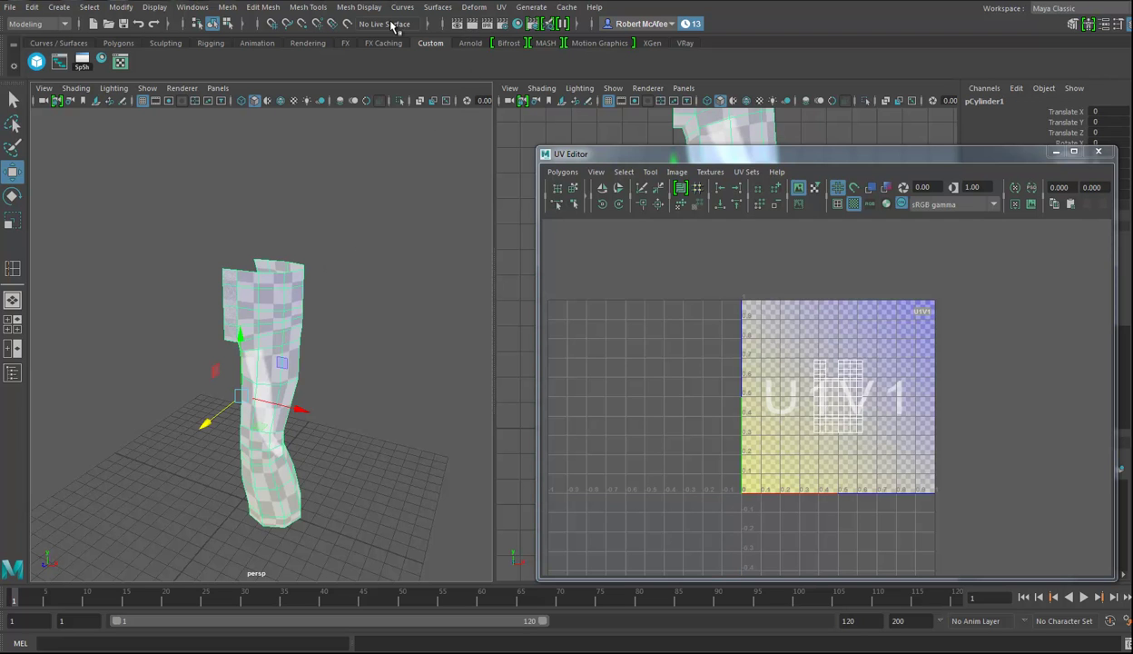
click(501, 7)
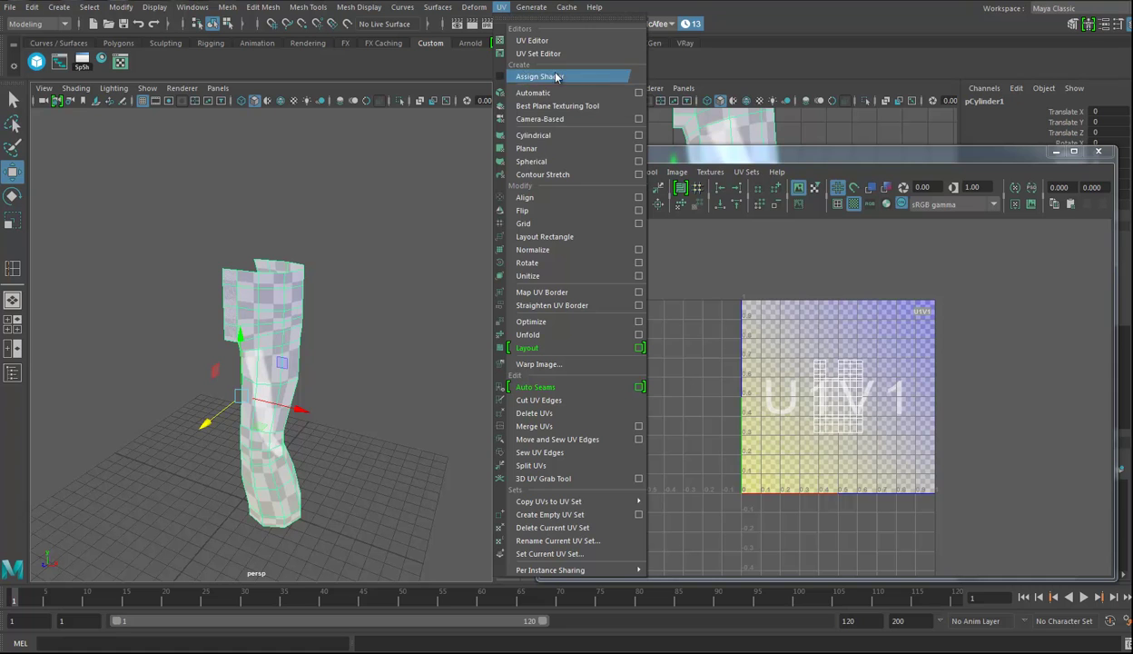
click(542, 120)
Turn off the checker pattern and turn on the texture border display for the leg.
click(797, 206)
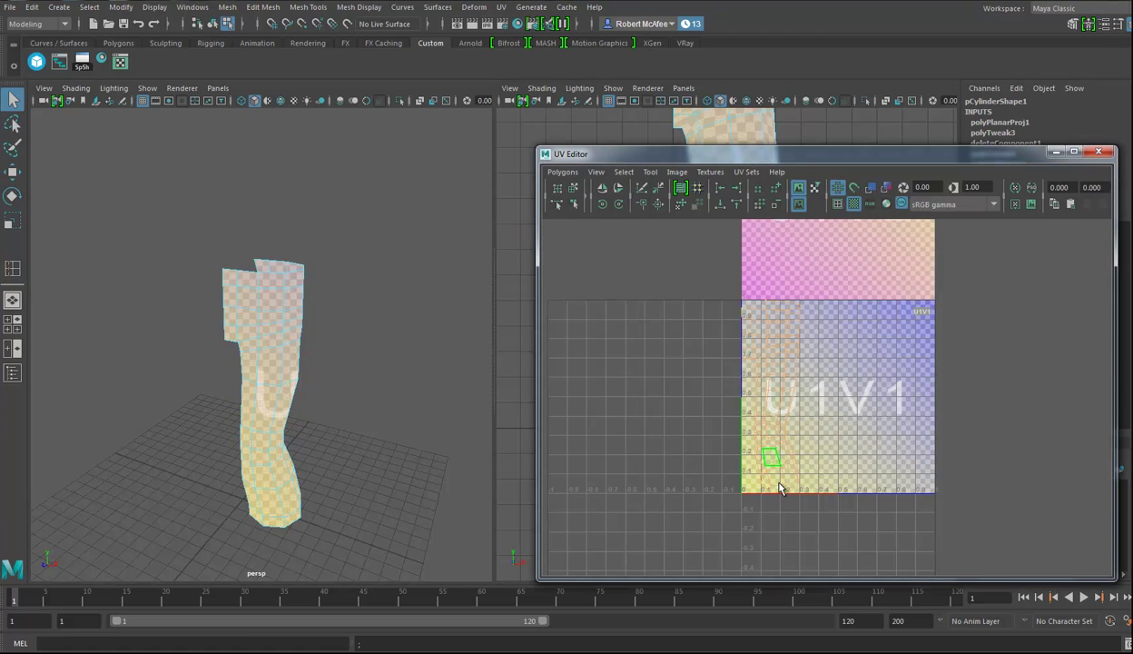
click(855, 205)
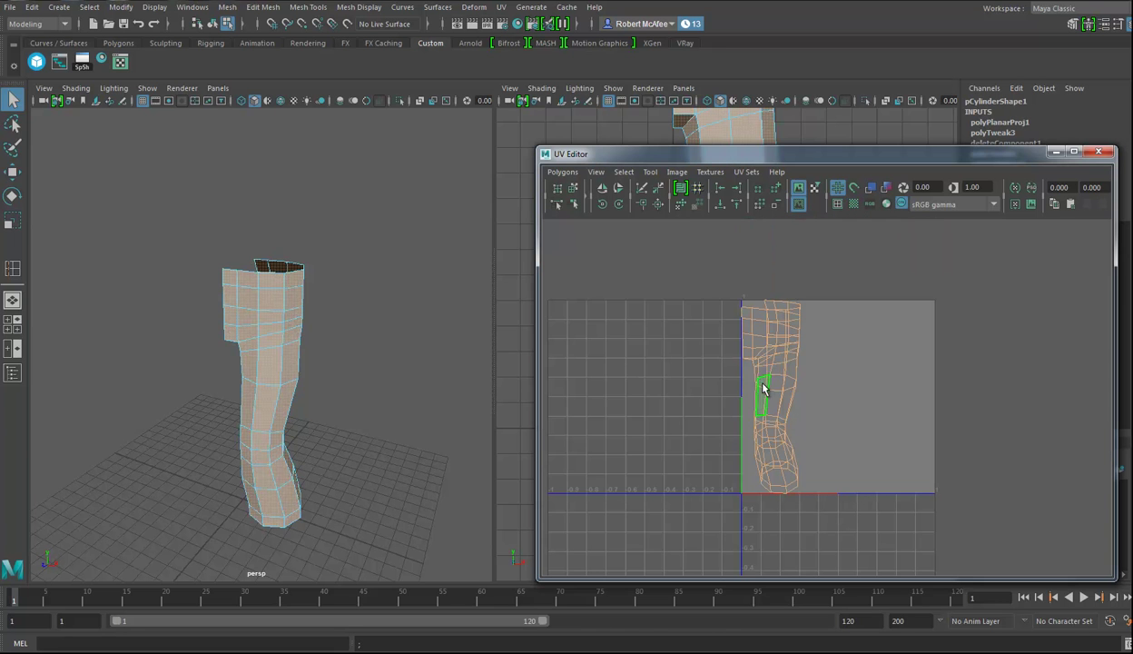
alt+drag(305, 420, 283, 400)
click(837, 204)
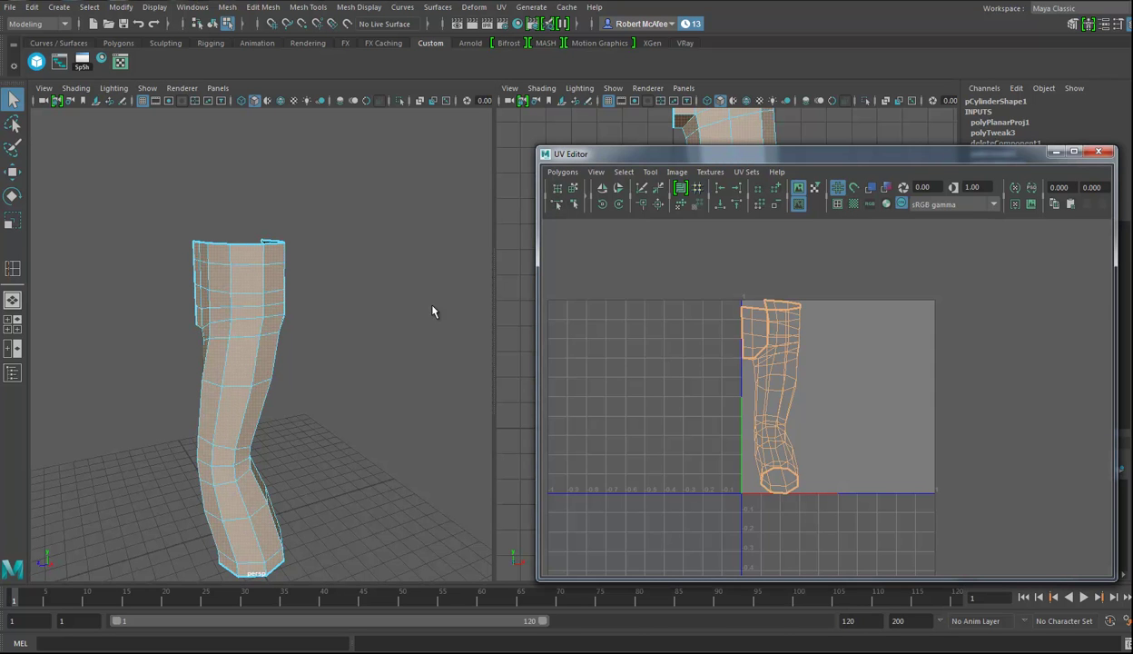
Cut the UVs along the vertical edge line running down the outer rear side of the leg from waist to ankle.
alt+drag(432, 311, 367, 322)
right_drag(235, 295, 238, 259)
click(260, 282)
alt+drag(253, 279, 425, 354)
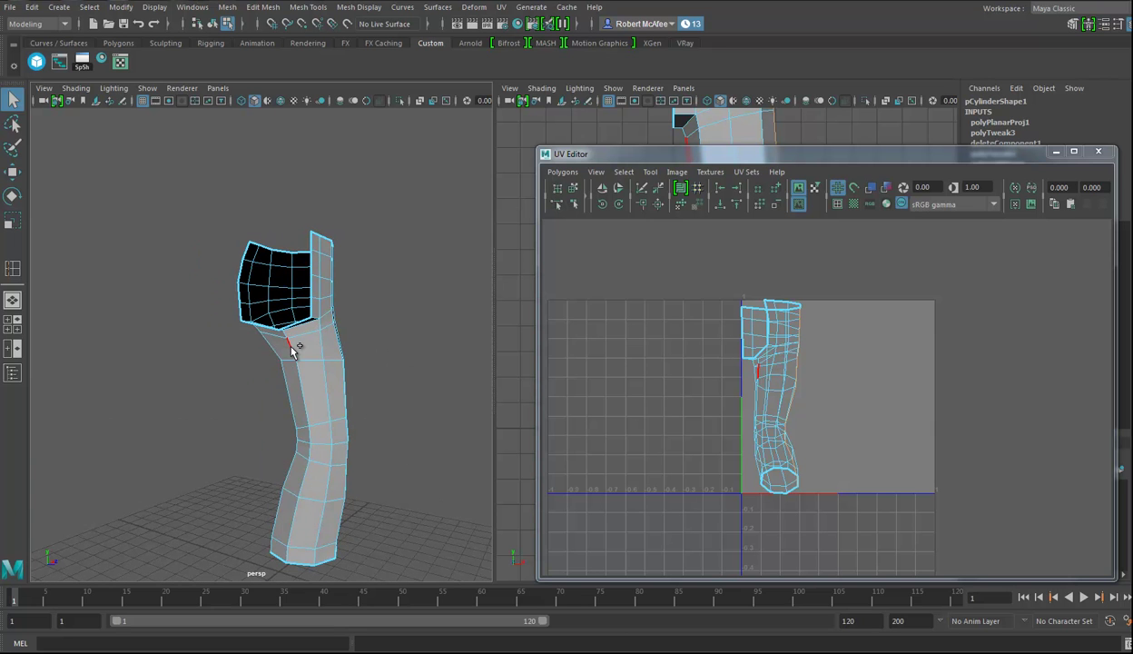
alt+drag(292, 351, 225, 274)
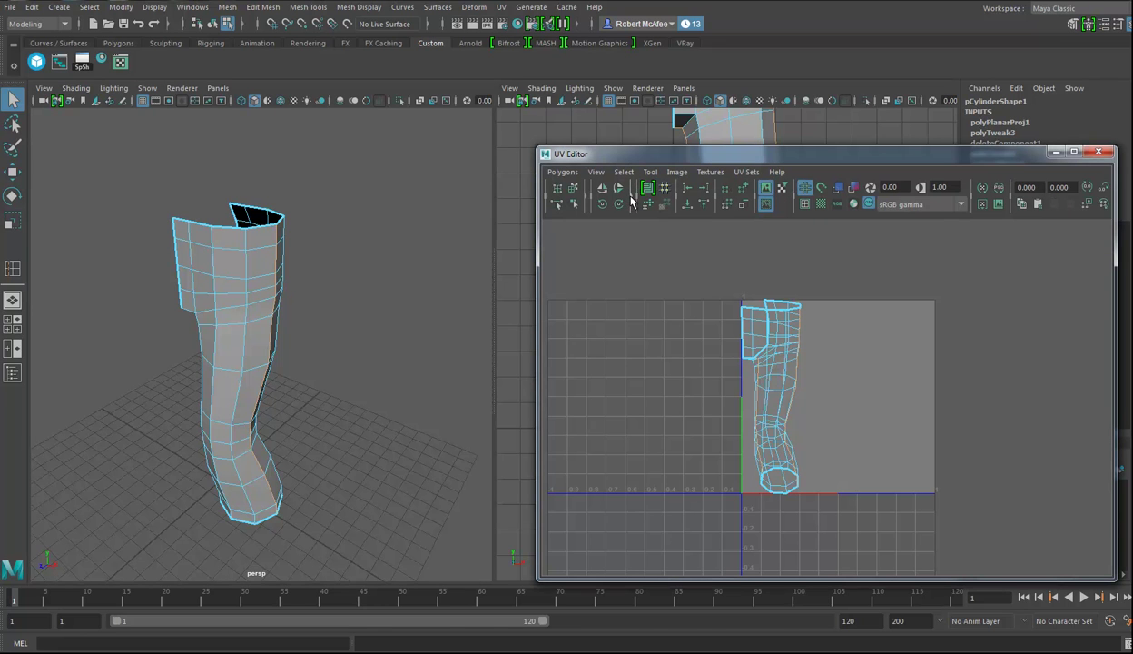
click(634, 204)
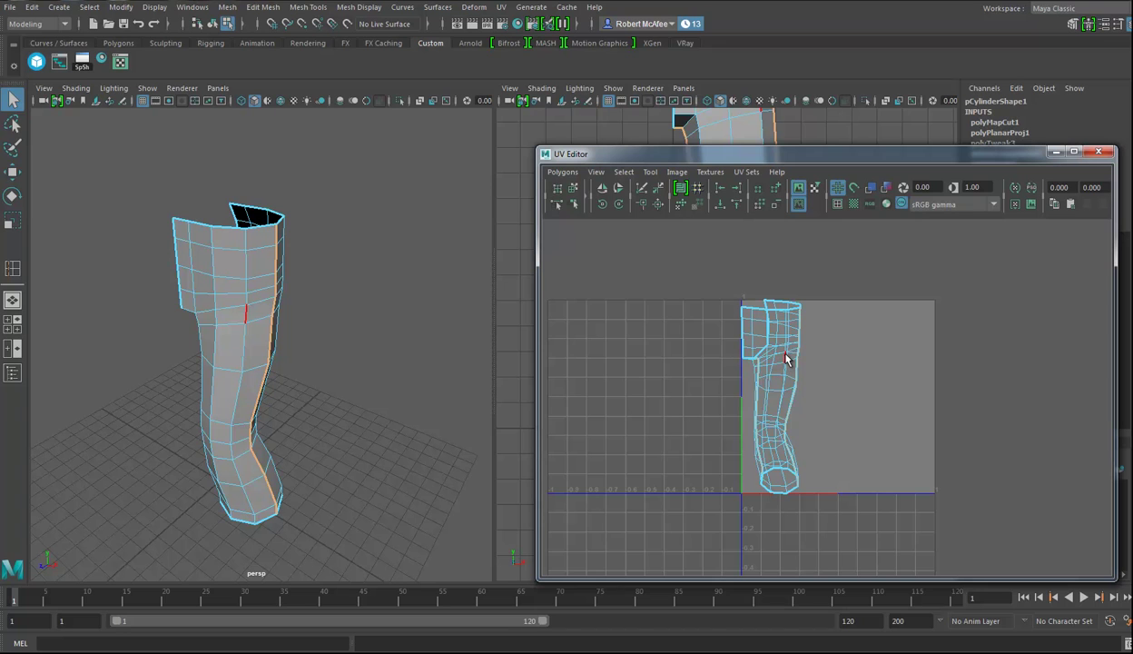
shift+right_click(787, 359)
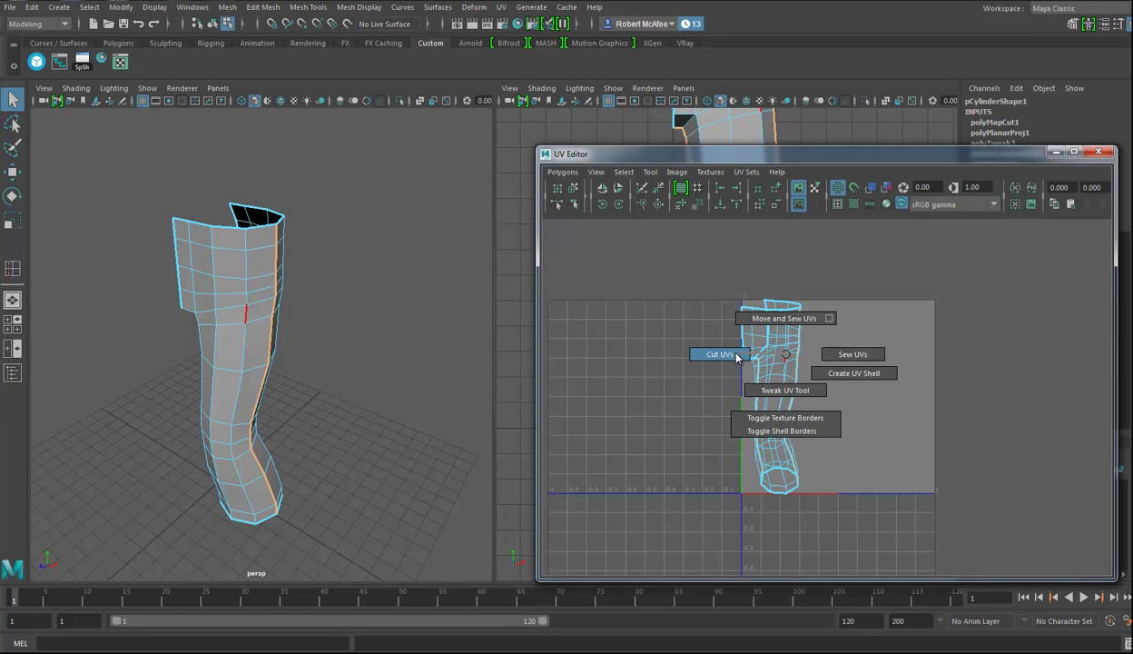
shift+right_drag(737, 357, 786, 356)
Unfold all of the leg's UVs with the Unfold3D method and 1 iteration, with Pack enabled.
alt+drag(338, 403, 400, 387)
right_drag(734, 386, 788, 388)
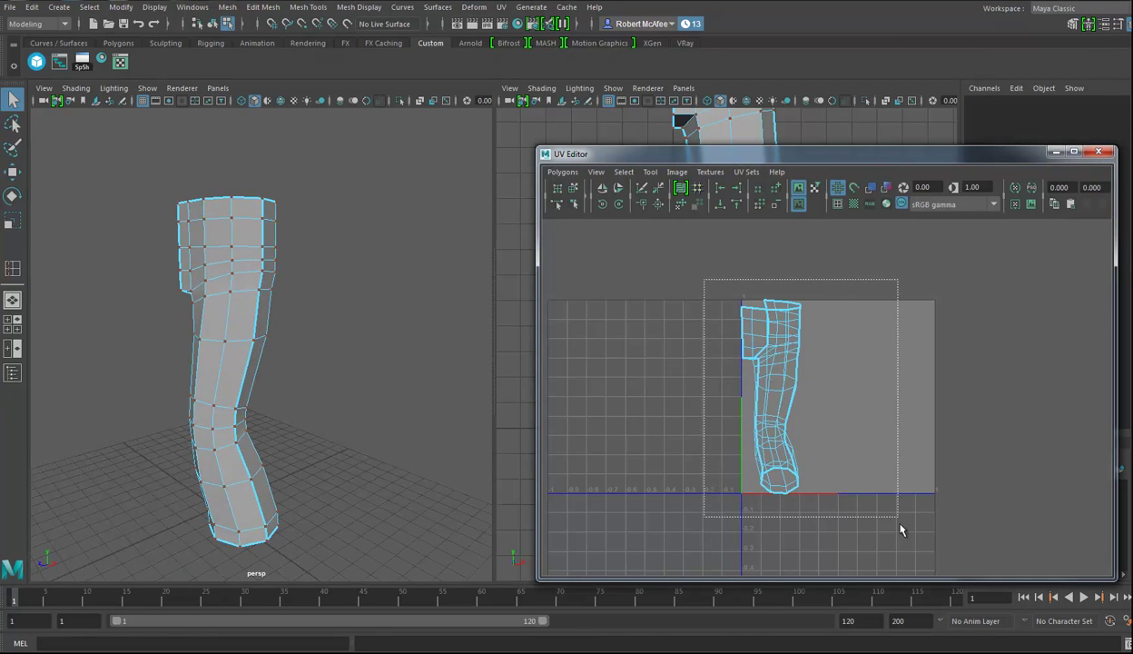
shift+click(678, 202)
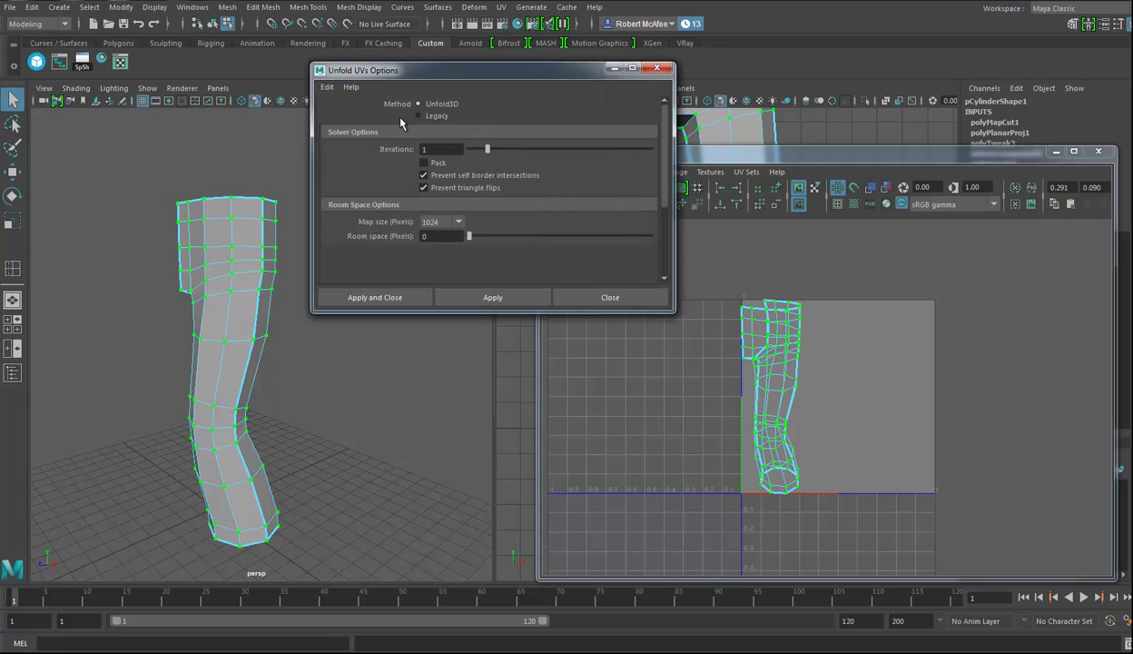
drag(439, 70, 309, 97)
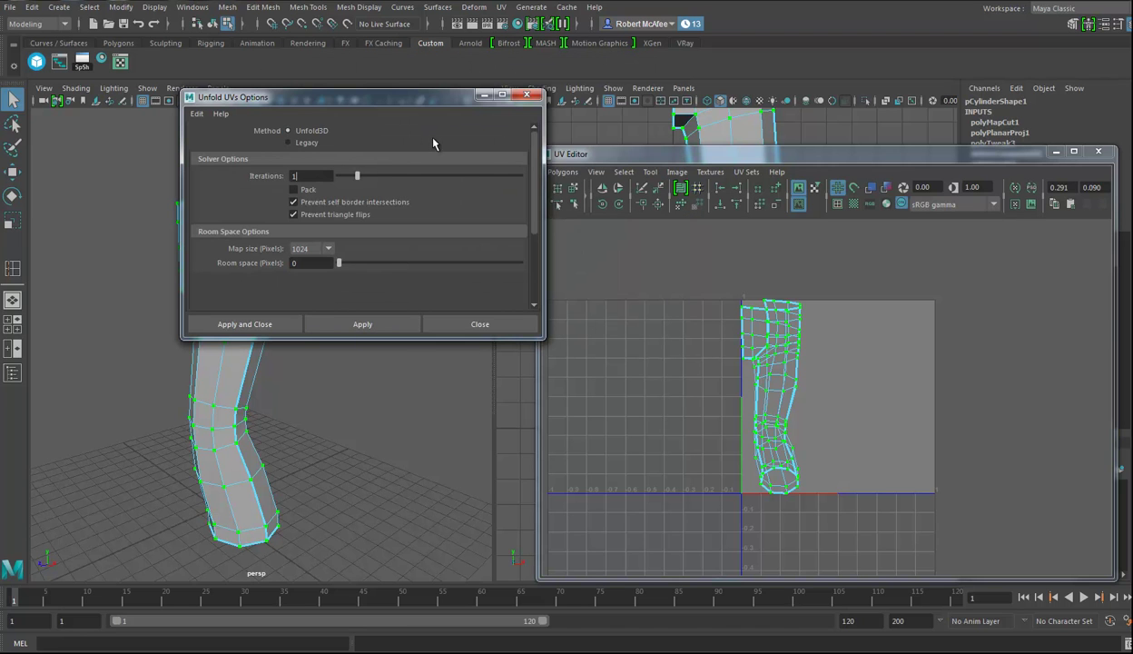
drag(420, 98, 381, 97)
click(561, 172)
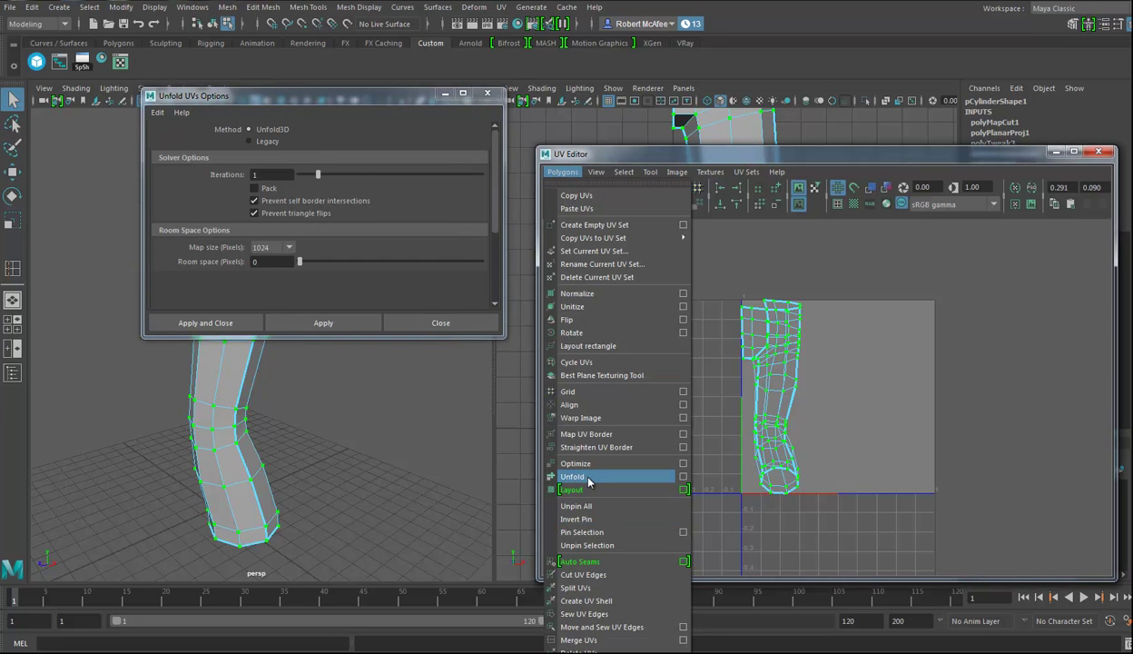
click(254, 188)
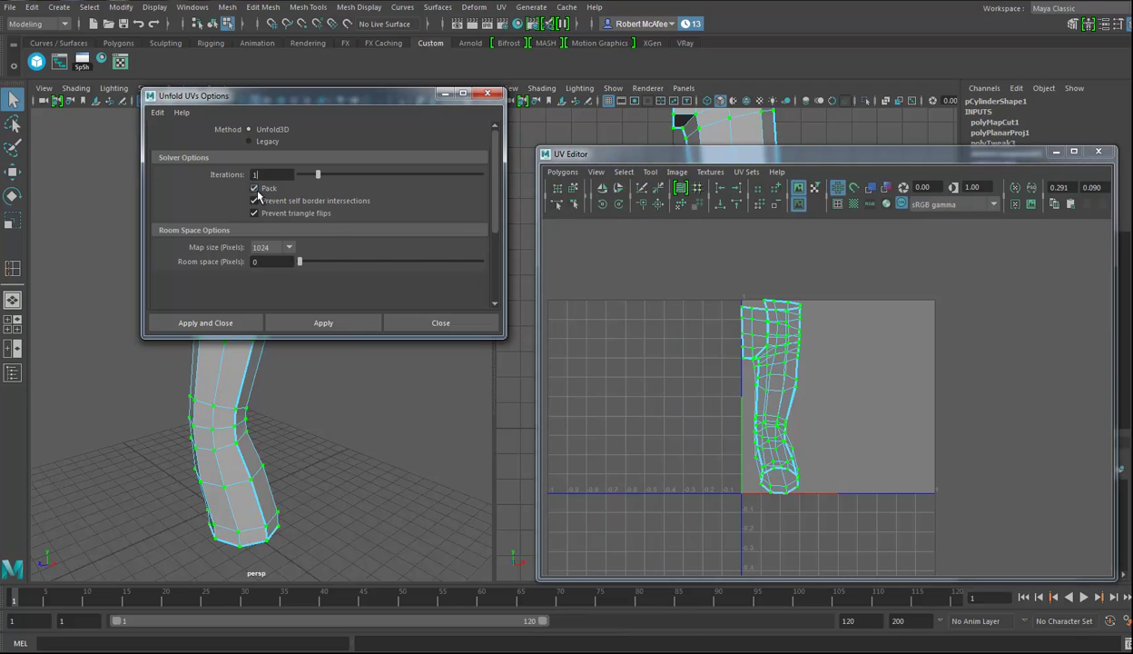
click(207, 323)
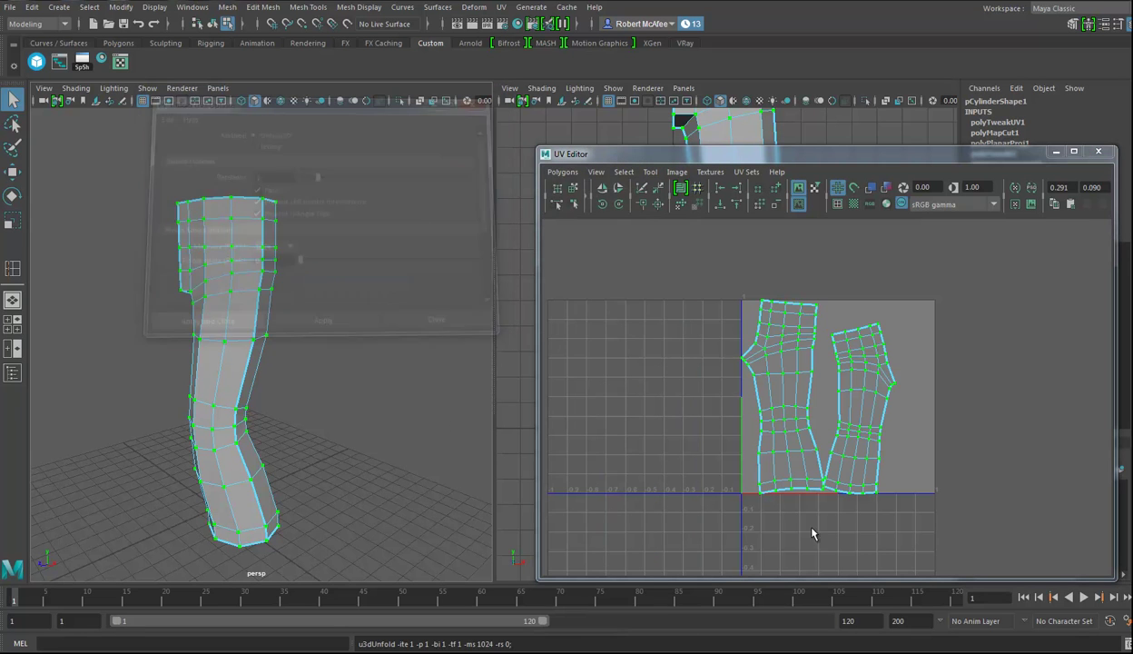
Rotate the smaller leg UV shell slightly counterclockwise so that its lower leg stands upright.
alt+drag(279, 423, 445, 425)
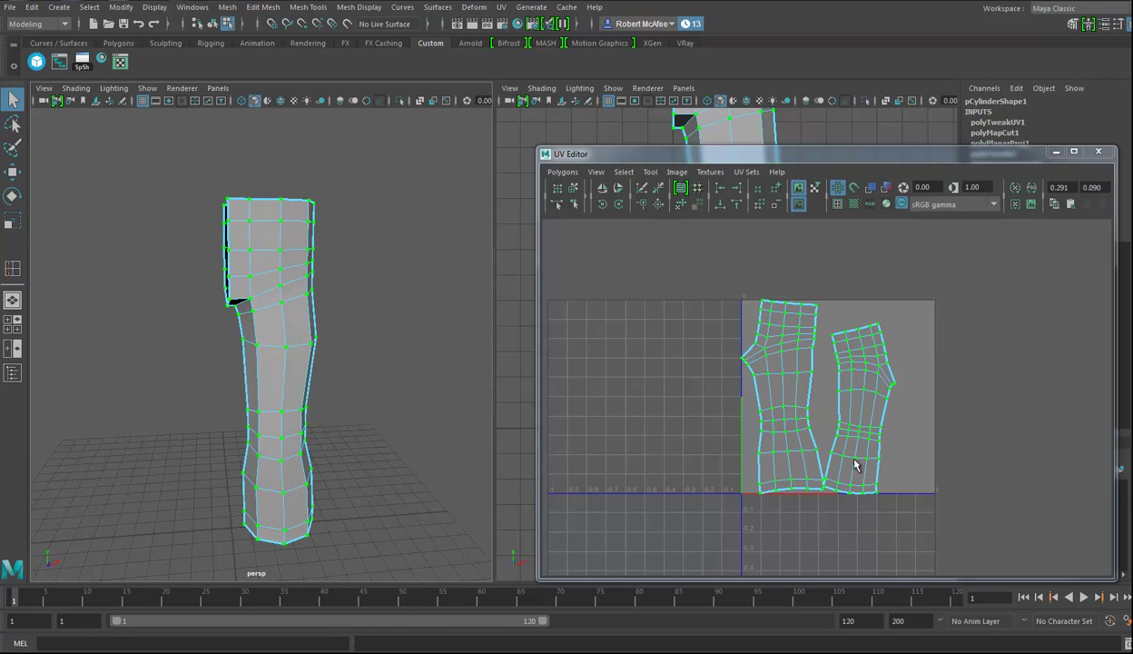
alt+right_drag(854, 465, 885, 457)
alt+middle_drag(858, 407, 839, 427)
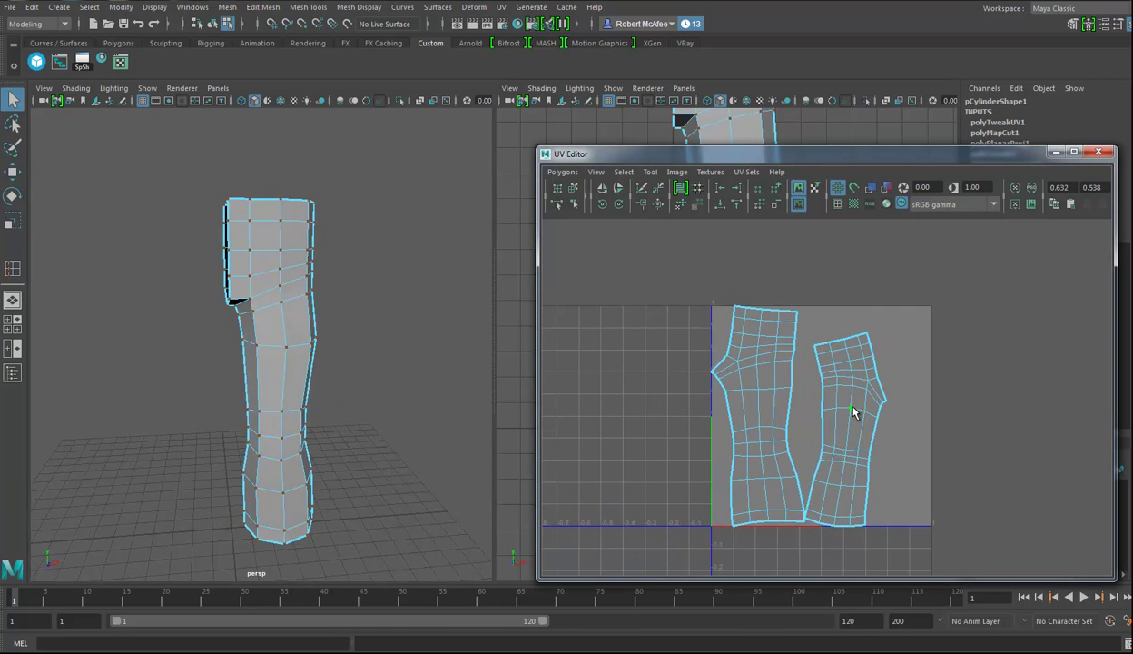
key(e)
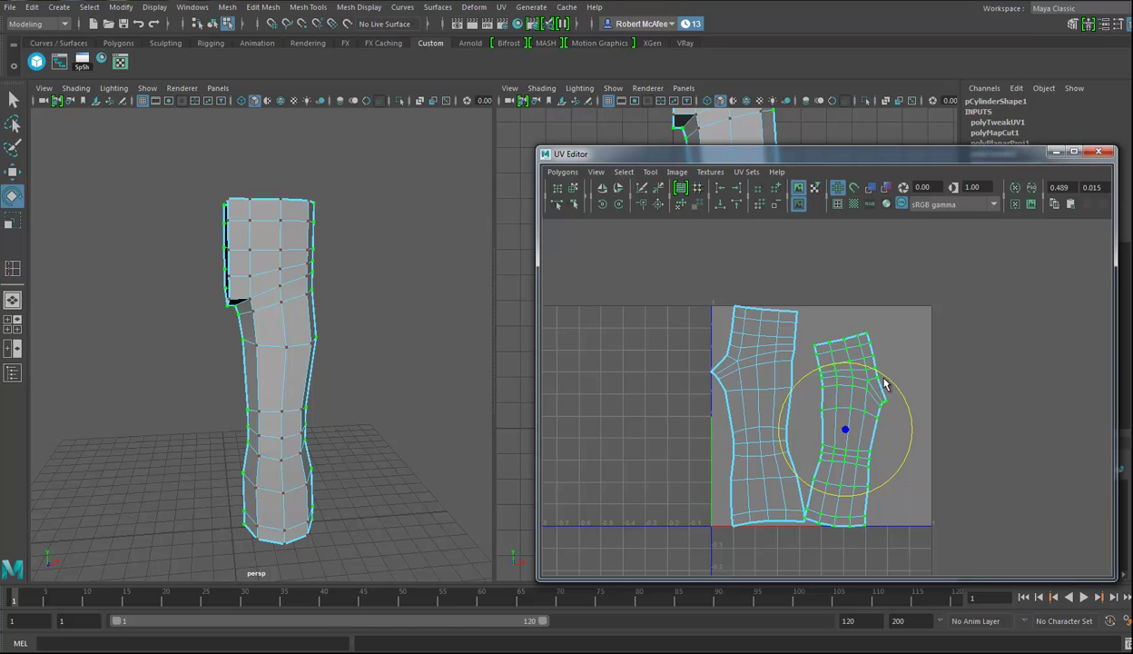
drag(888, 381, 876, 393)
click(921, 408)
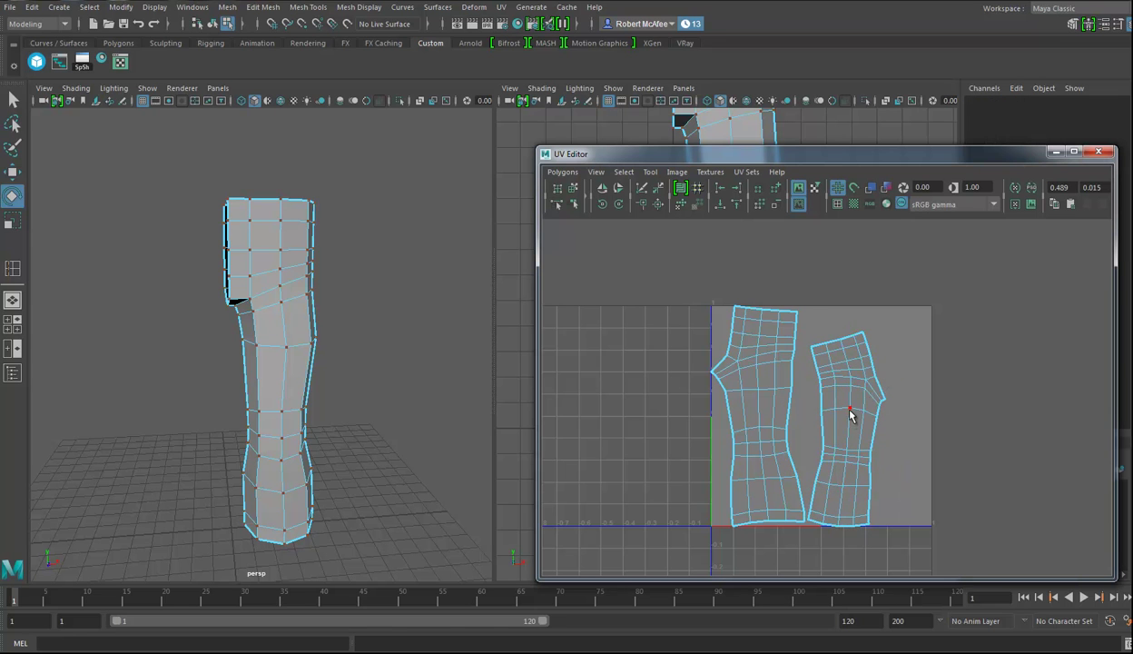
click(851, 414)
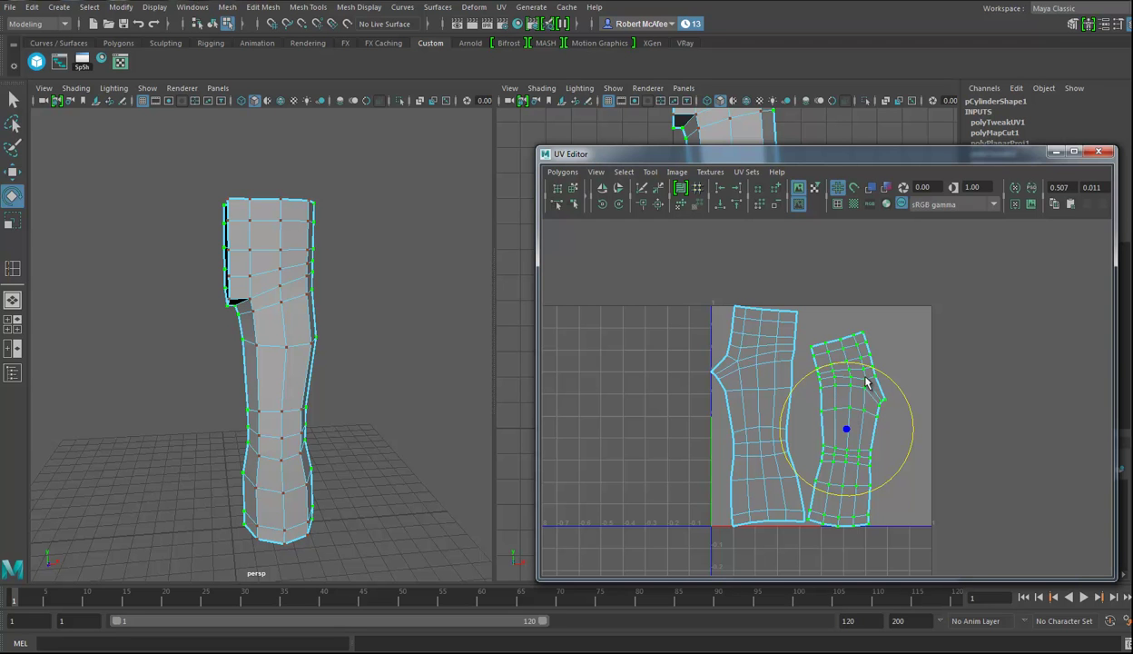
drag(877, 372, 863, 363)
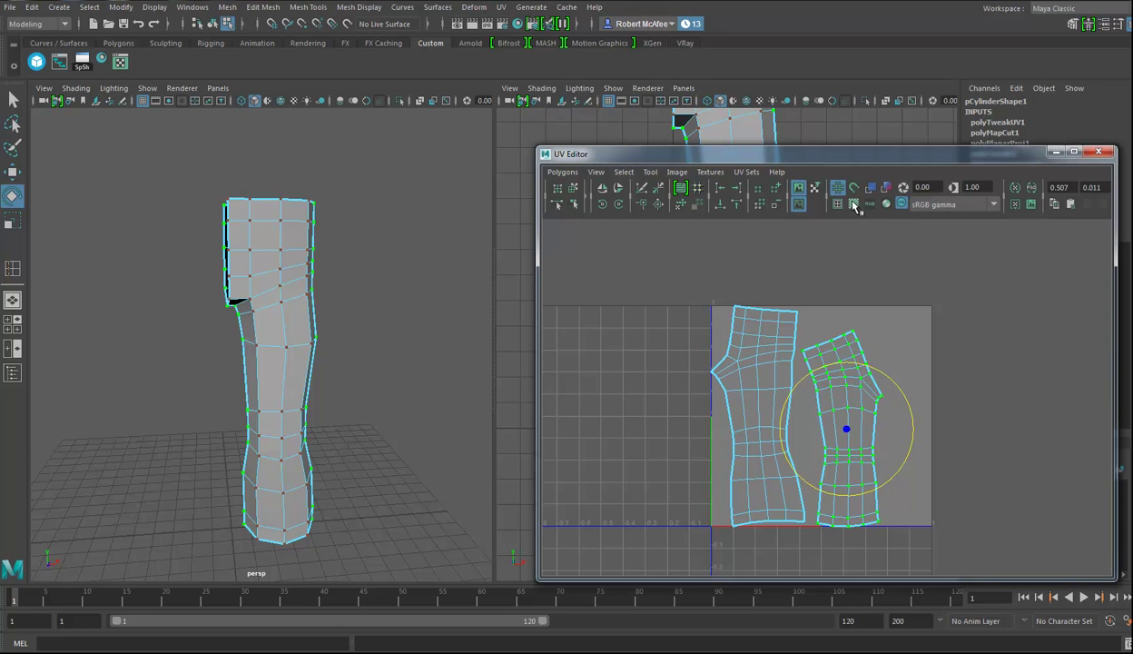
Turn on the checker pattern and undo the last rotation of the smaller UV shell.
click(853, 205)
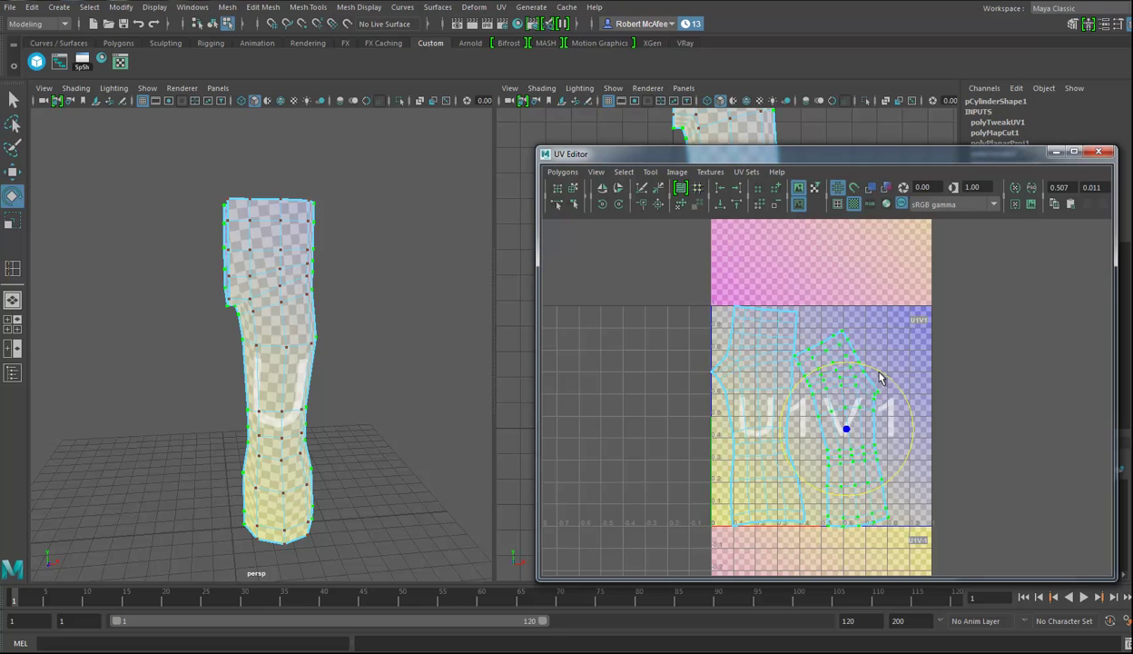
key(ctrl+z)
alt+drag(407, 377, 296, 430)
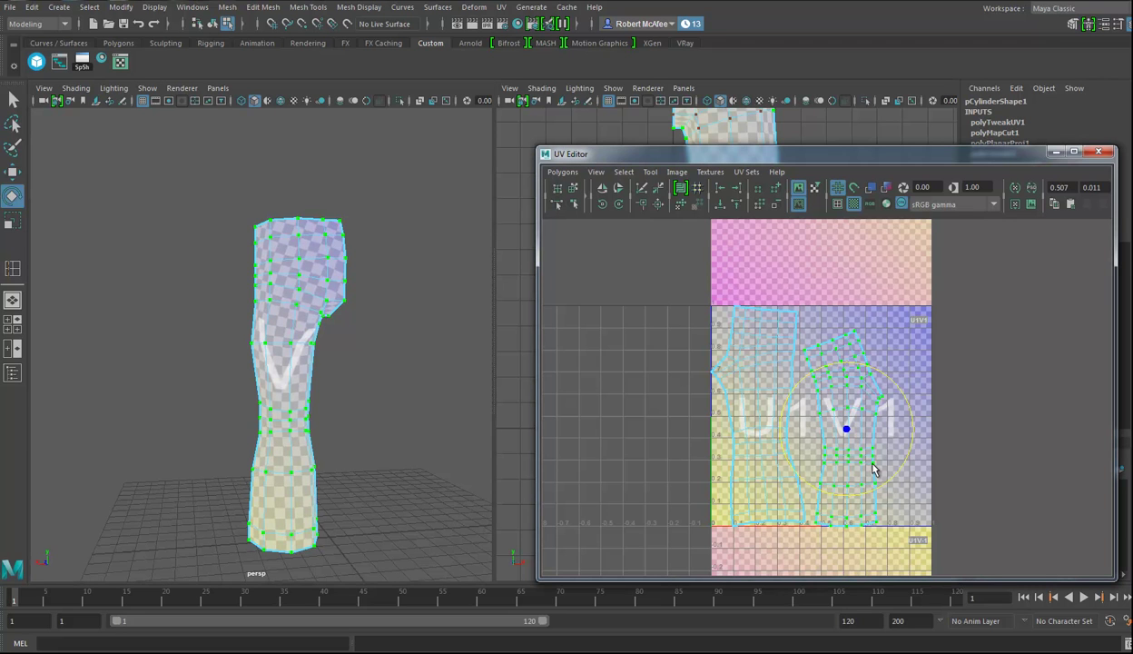
Space the shells within the UV tile by shifting the smaller one away and slightly up, and nudging the larger one inward from the tile edge.
key(w)
drag(850, 435, 859, 428)
drag(806, 294, 669, 552)
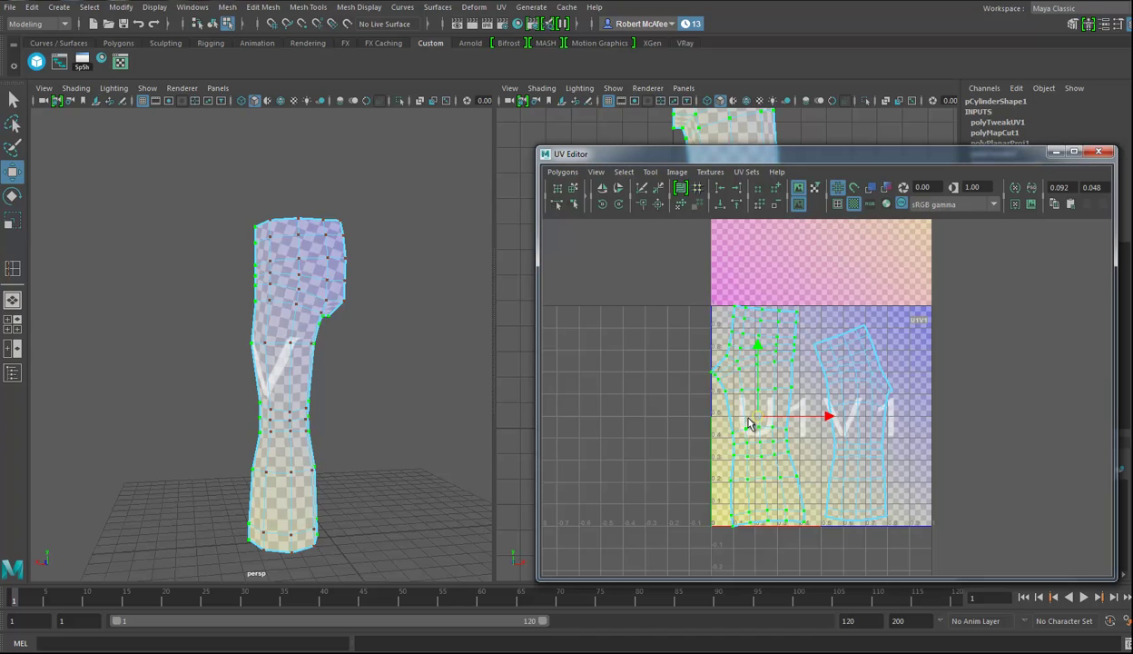
drag(762, 418, 764, 421)
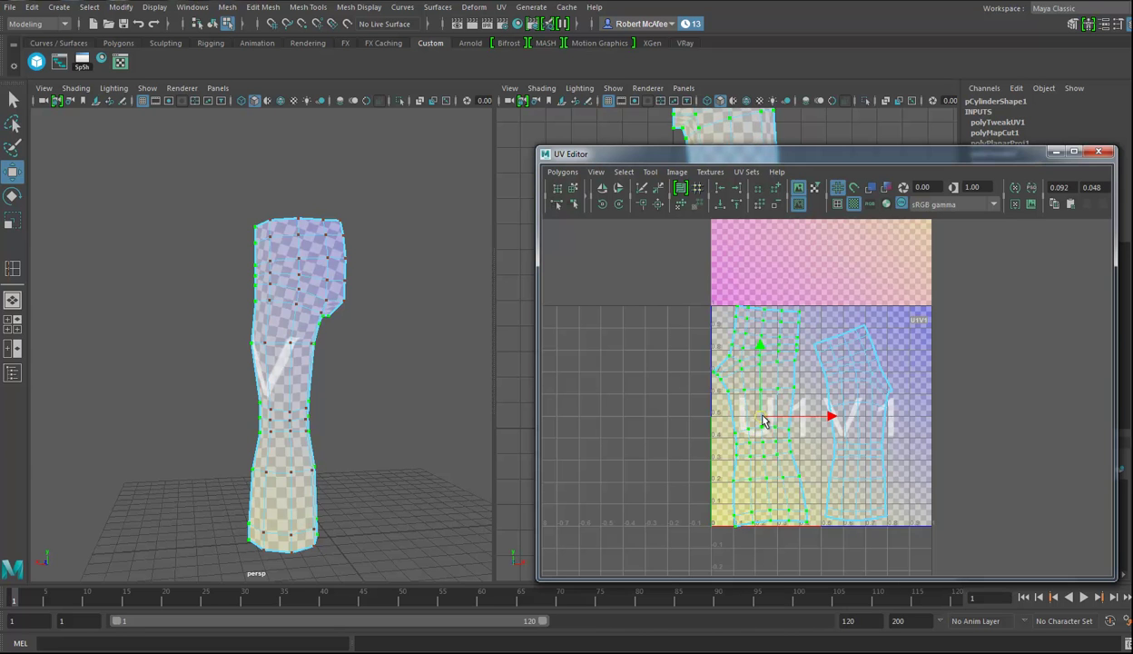
alt+drag(380, 406, 621, 404)
alt+drag(441, 414, 455, 397)
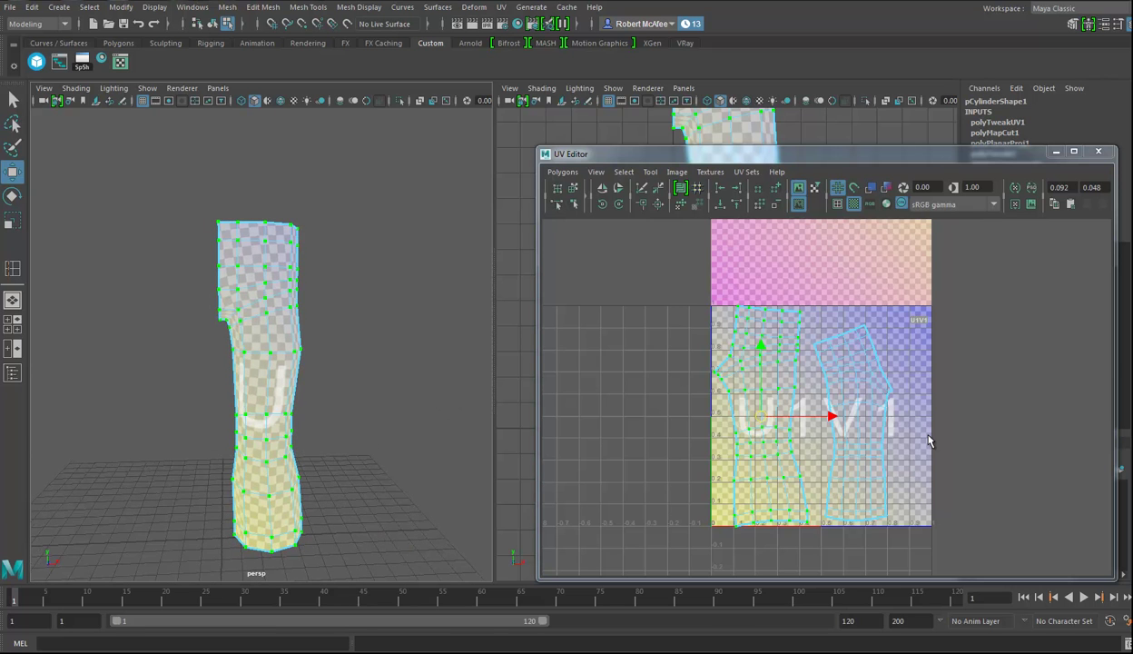
Select the whole leg as an object and open the Mirror options.
right_drag(271, 260, 311, 242)
alt+drag(314, 287, 374, 287)
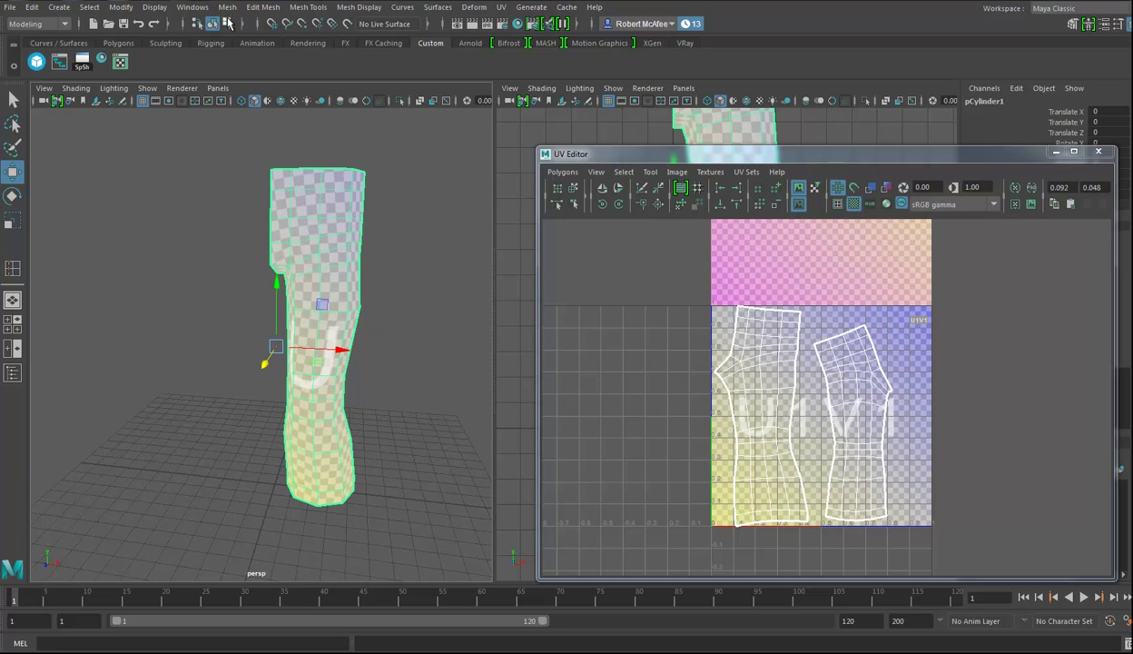
click(192, 7)
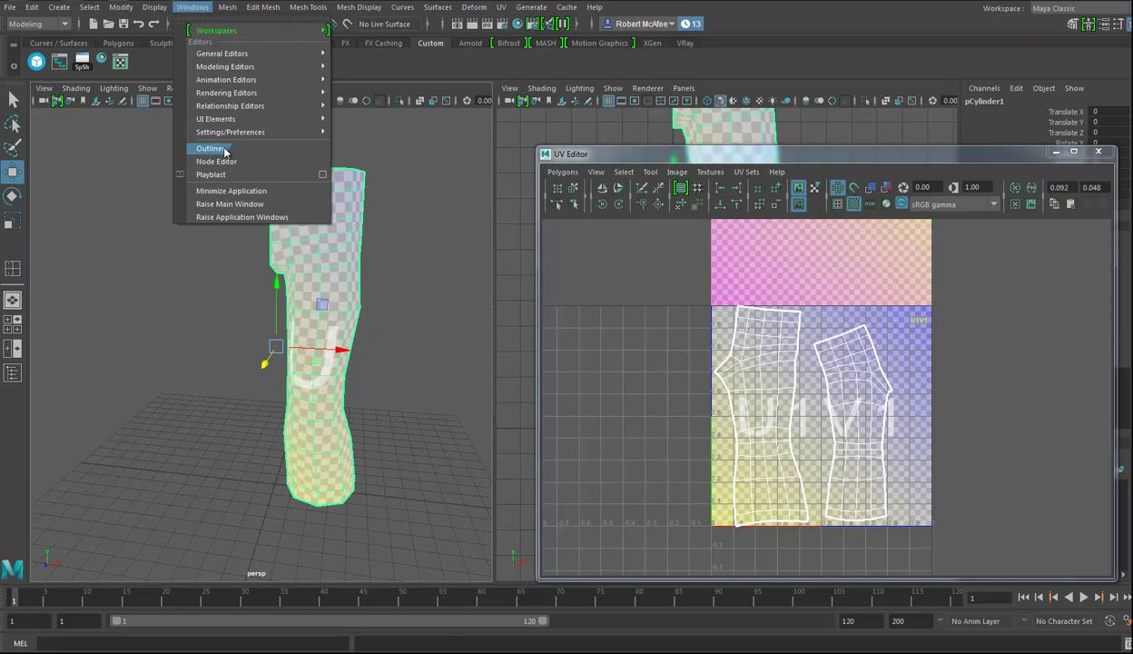
mouse_move(227, 7)
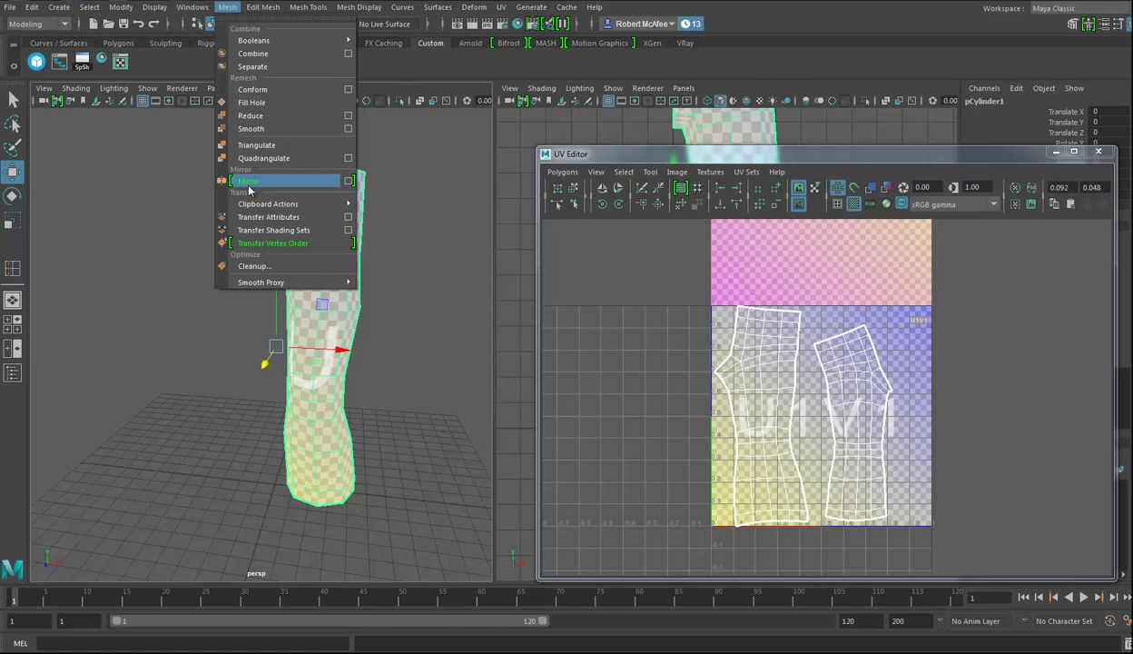
click(349, 181)
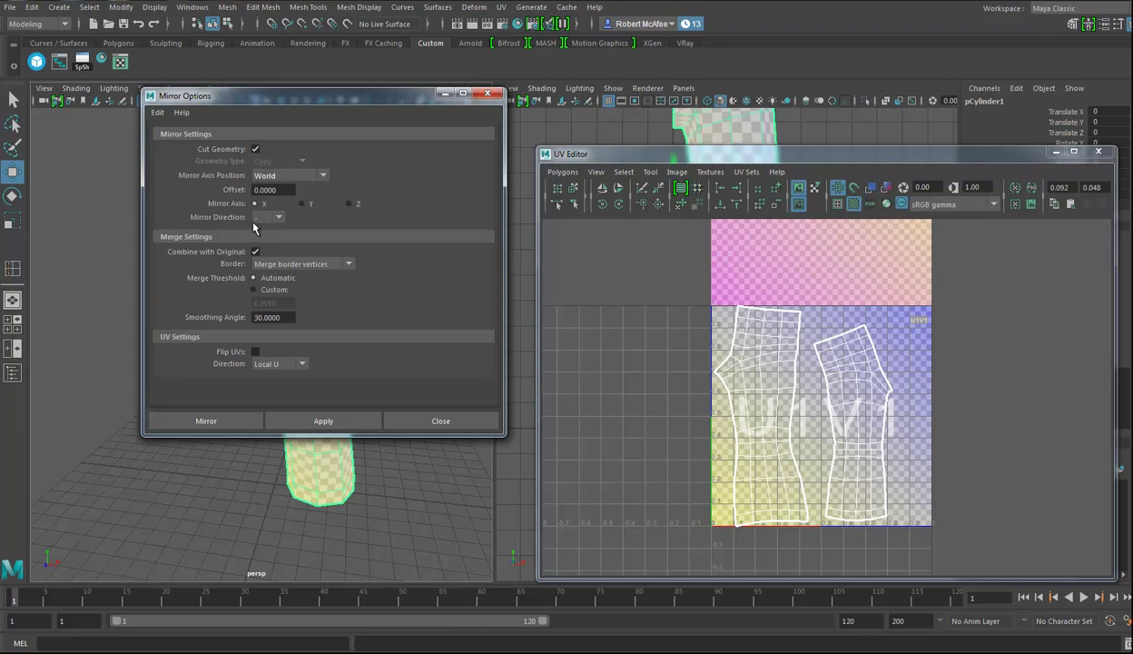
Try mirroring the leg across the world X axis in the negative direction with the automatic merge threshold.
click(342, 422)
drag(336, 101, 631, 87)
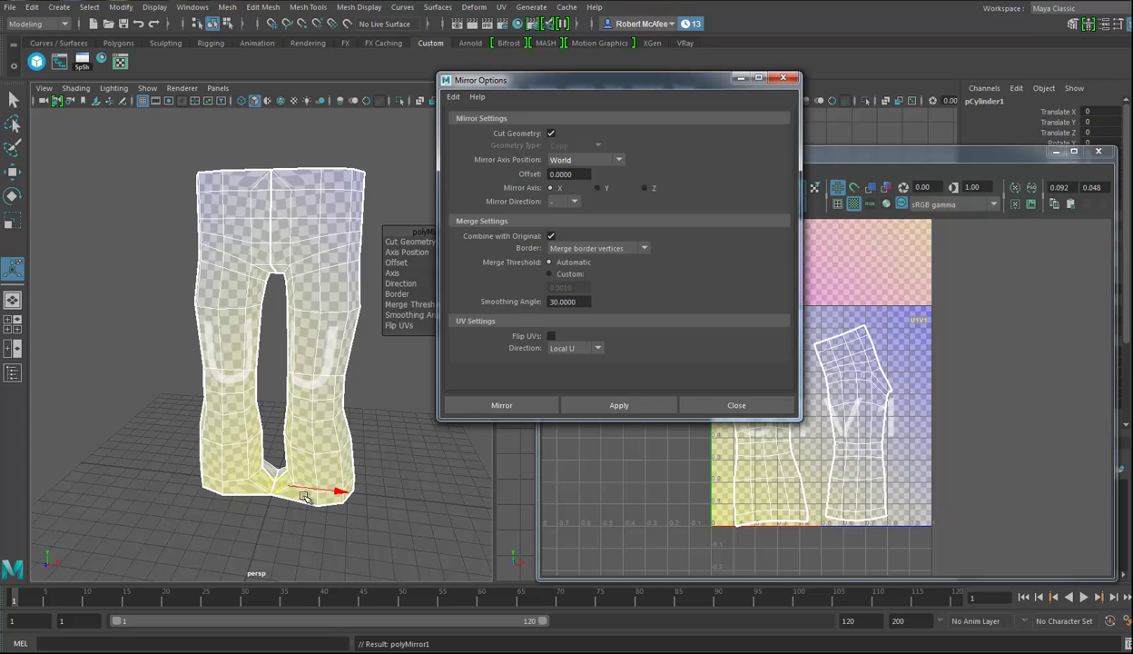
click(387, 497)
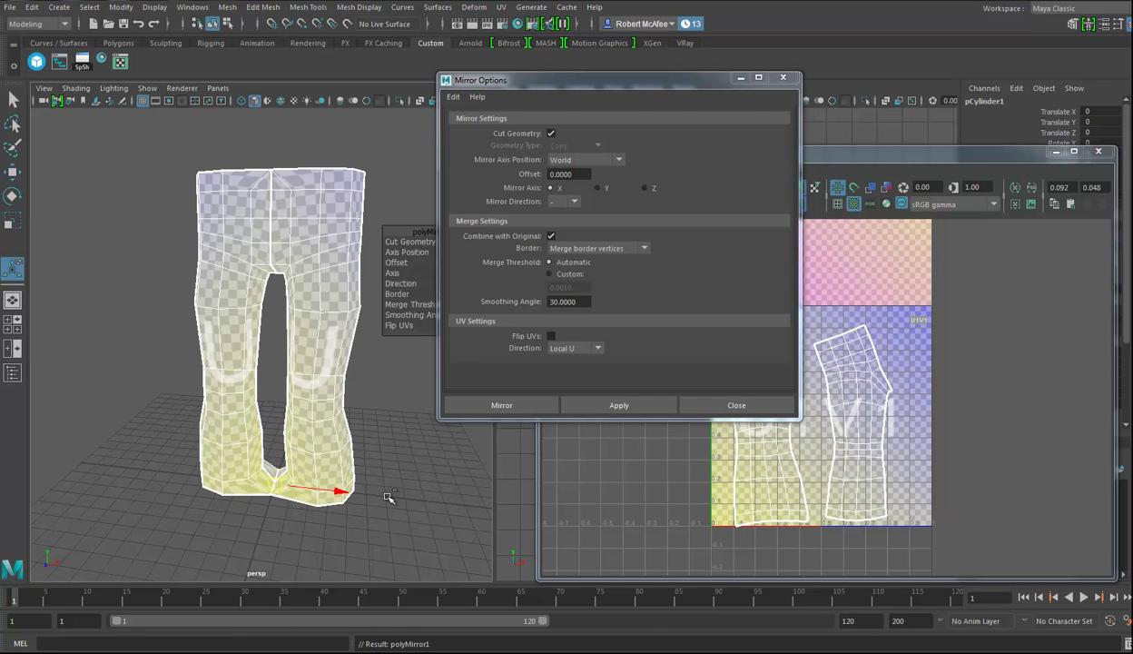
key(ctrl+z)
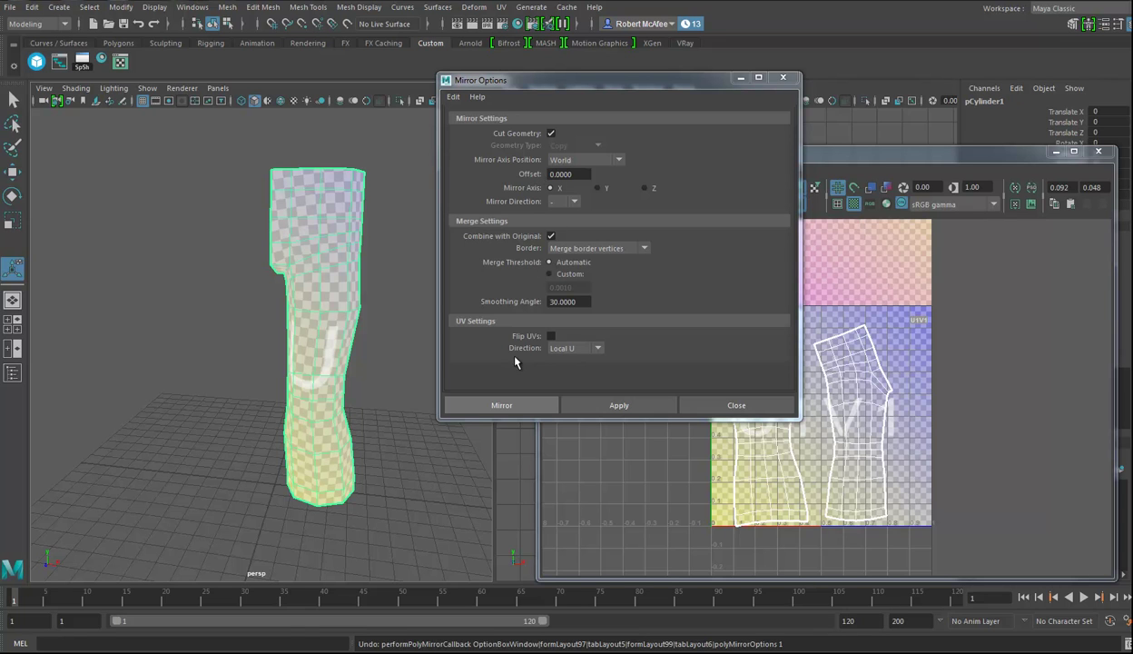
Mirror the leg across the world X axis in the negative direction with a custom merge threshold of 0.0010, and close the options.
click(549, 274)
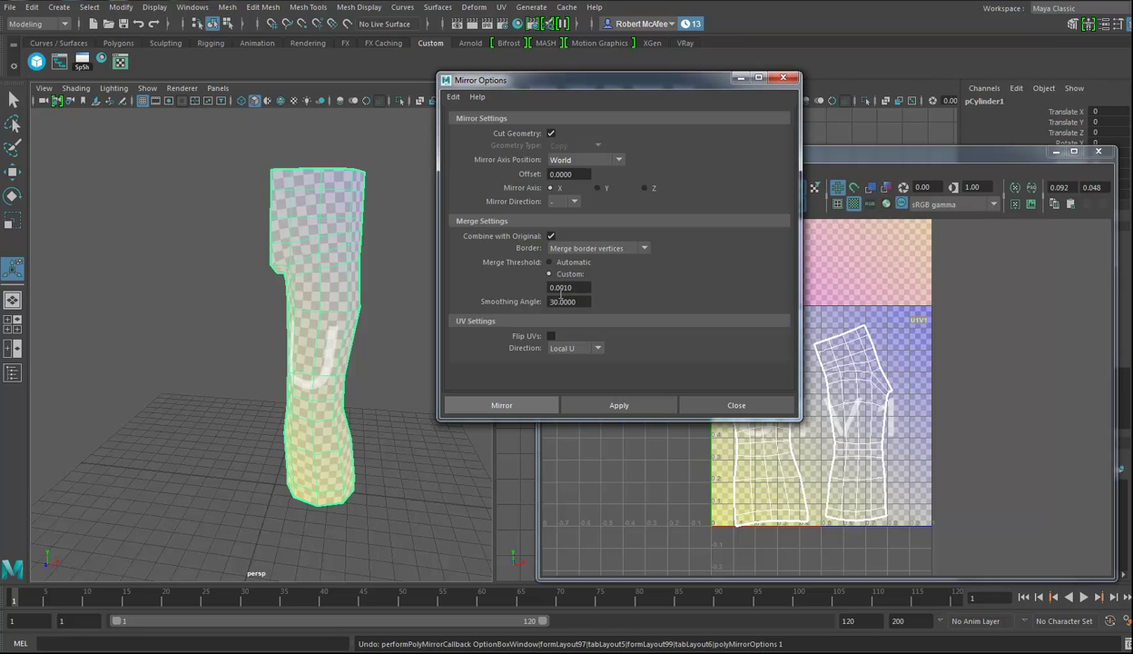
click(612, 406)
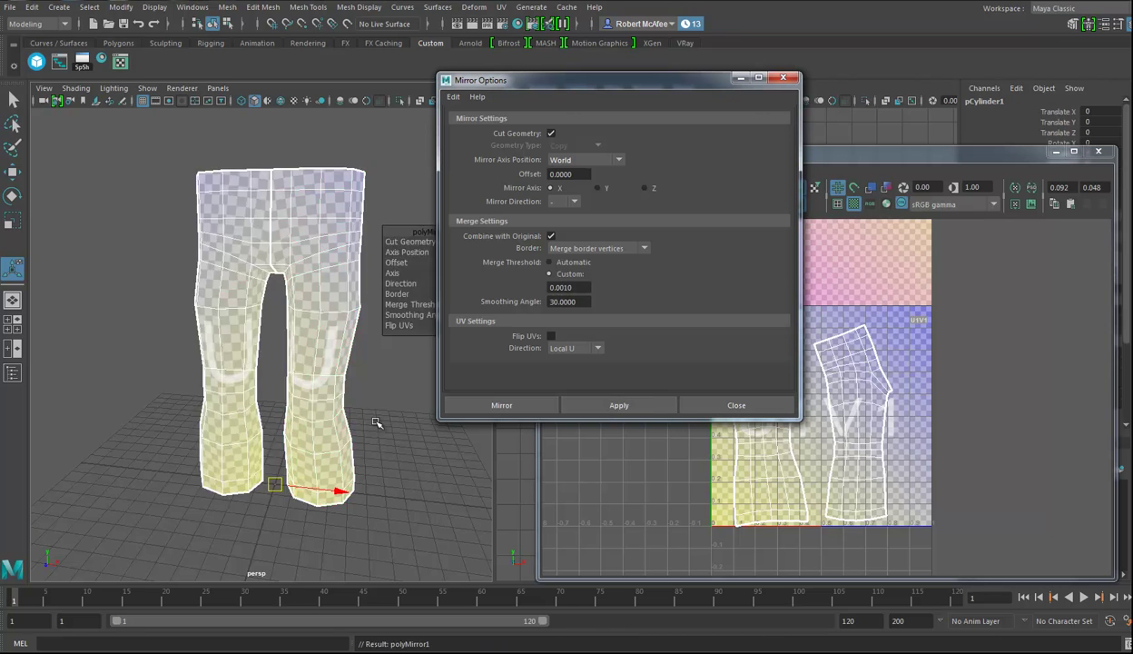
click(736, 406)
alt+drag(425, 370, 395, 375)
Select all UVs of both legs and set the Layout UVs options to the Unfold3D method with Preserve 3D Ratios shell pre-scaling.
mouse_move(762, 369)
right_down()
mouse_move(821, 372)
mouse_move(751, 371)
right_up()
key(ctrl+shift+a)
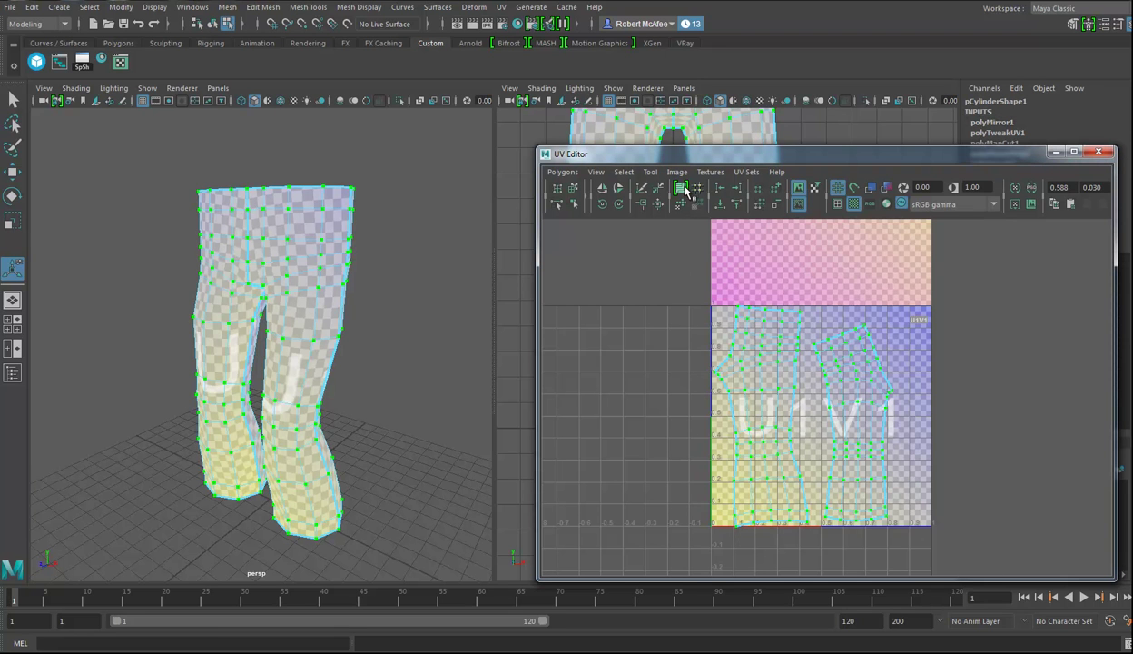
shift+click(681, 188)
drag(615, 76, 323, 84)
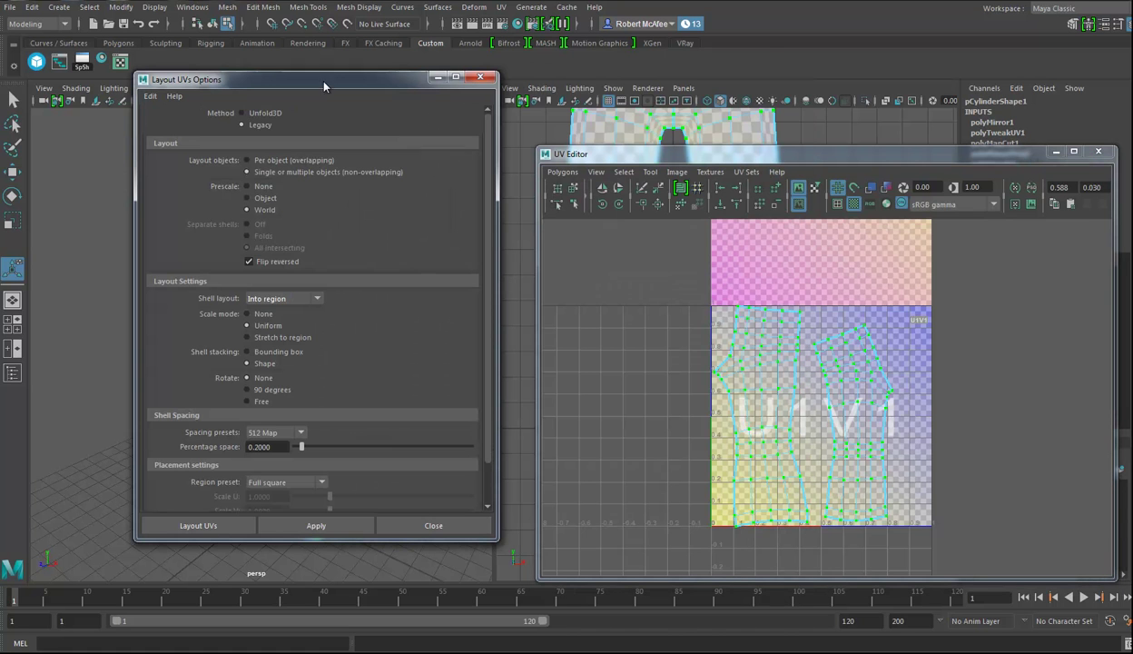
click(244, 112)
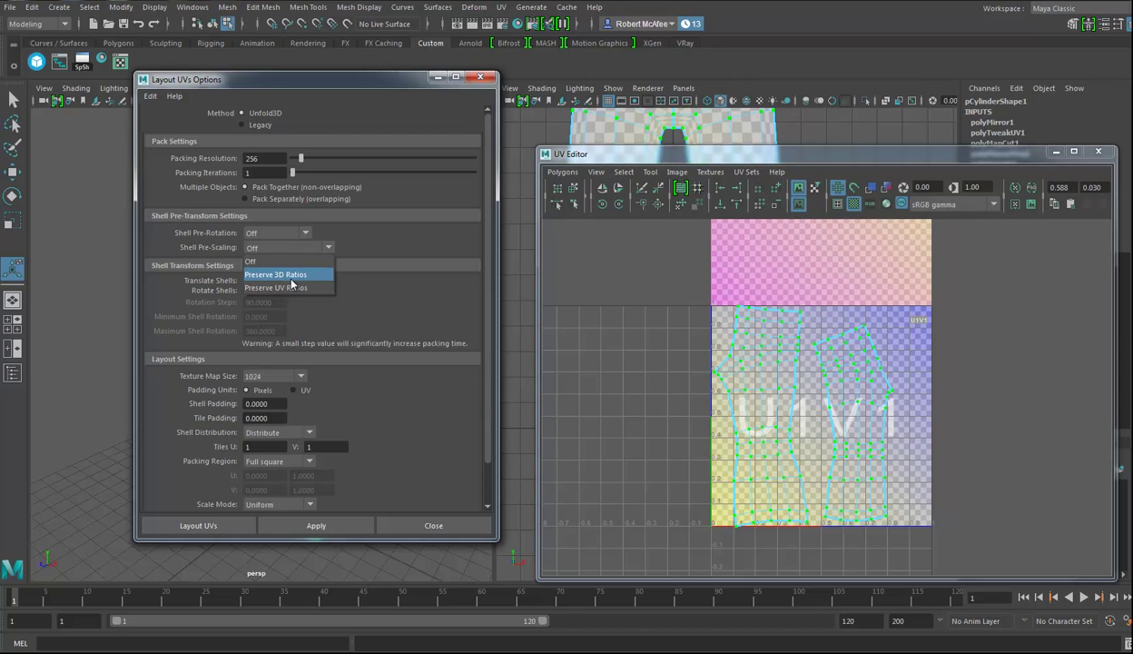
click(289, 275)
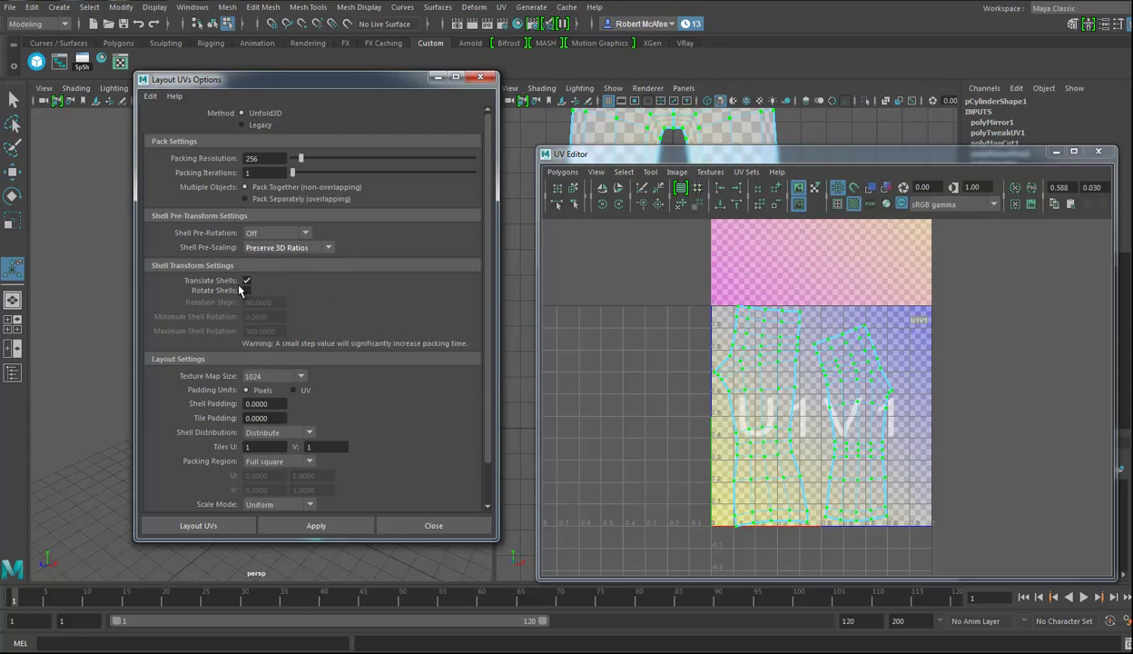
Try a UV layout with Rotate Shells enabled at 90-degree steps, turning off the checker pattern before undoing the layout.
click(246, 290)
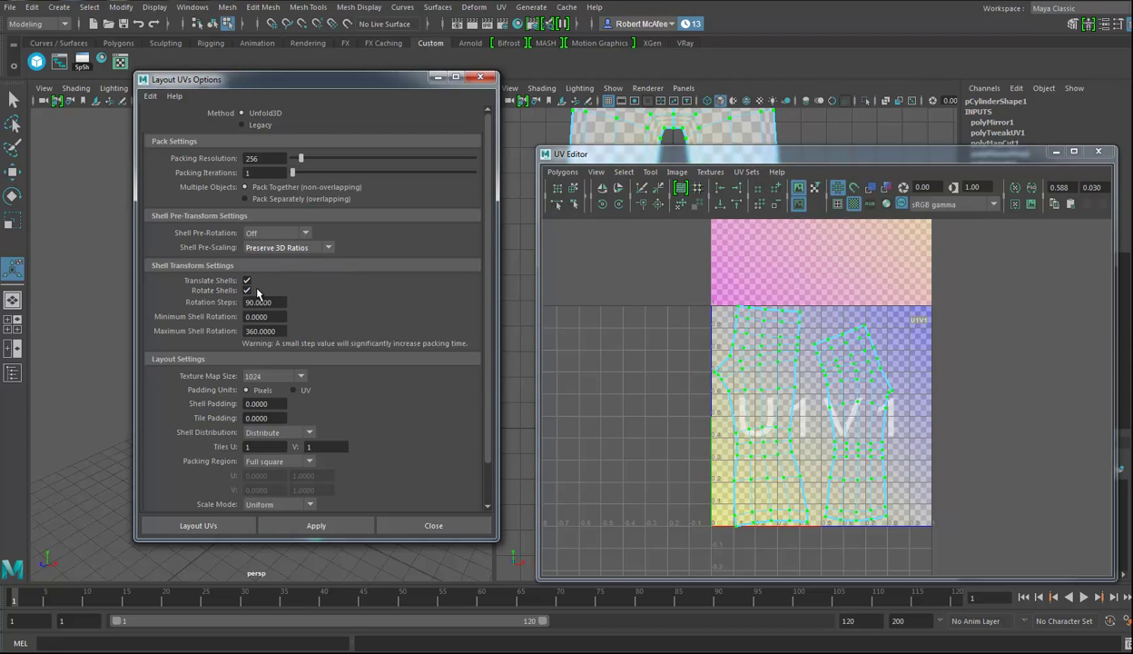
drag(359, 85, 314, 91)
click(291, 526)
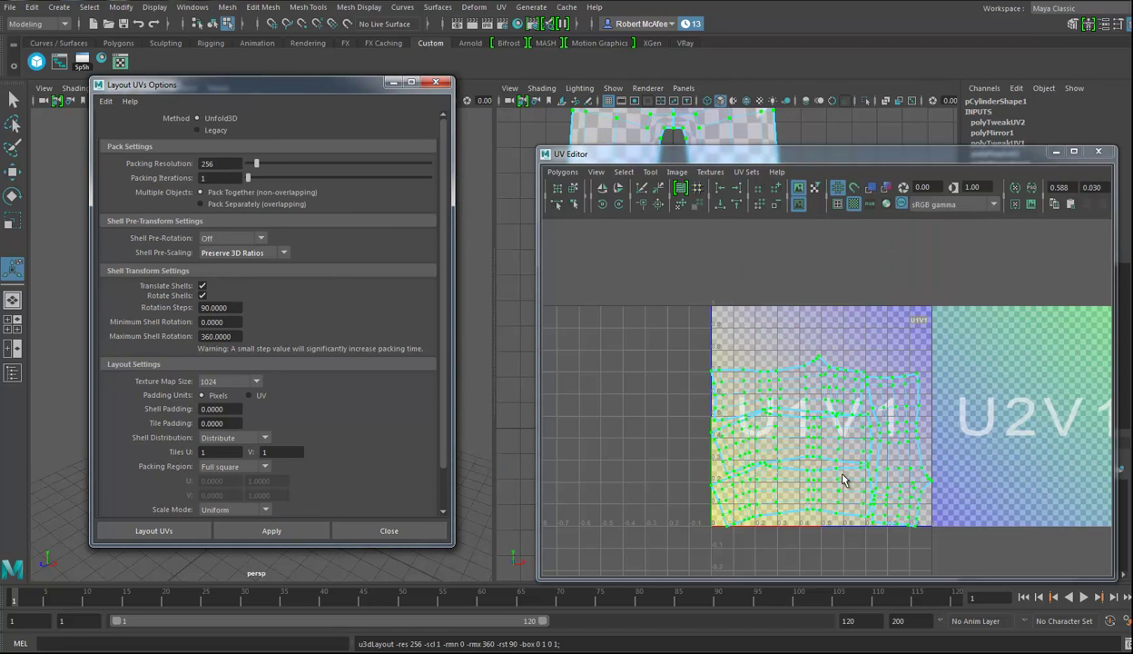
click(855, 205)
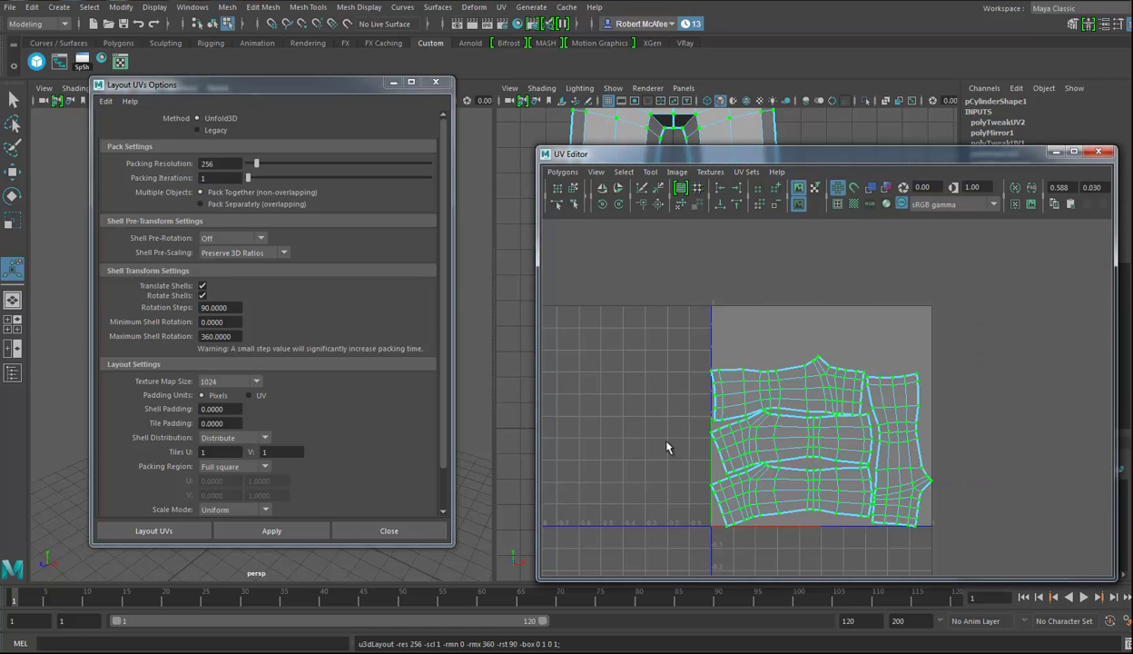
key(ctrl+z)
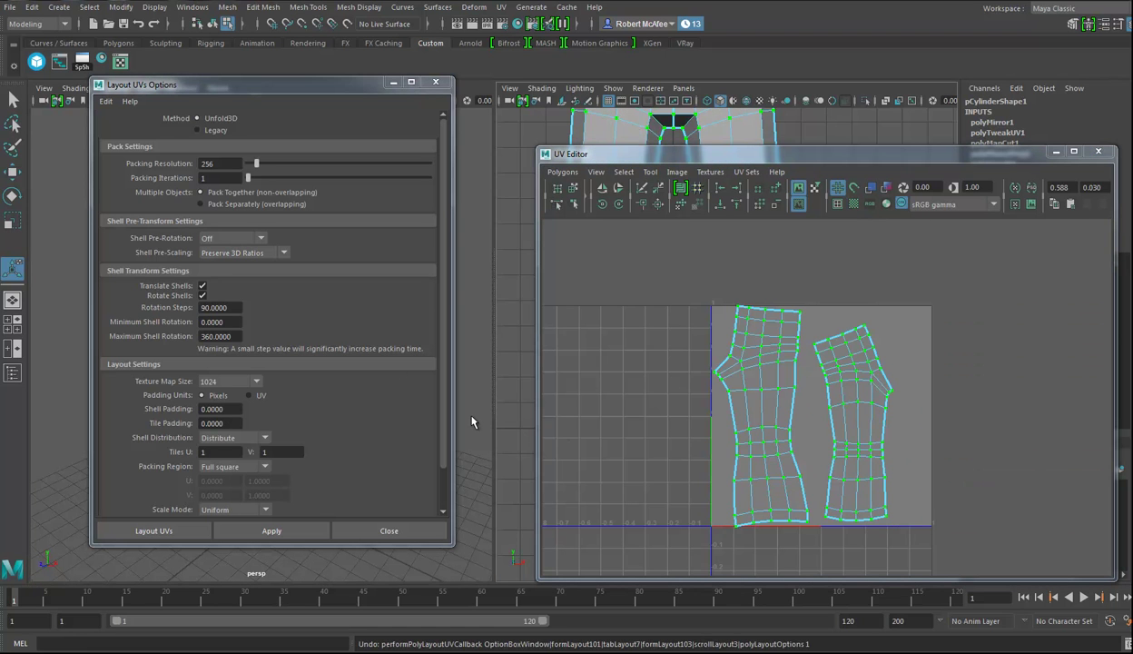
Lay out the UVs of both legs with Preserve 3D Ratios pre-scaling and Rotate Shells turned off.
click(234, 253)
click(233, 272)
click(202, 296)
click(270, 530)
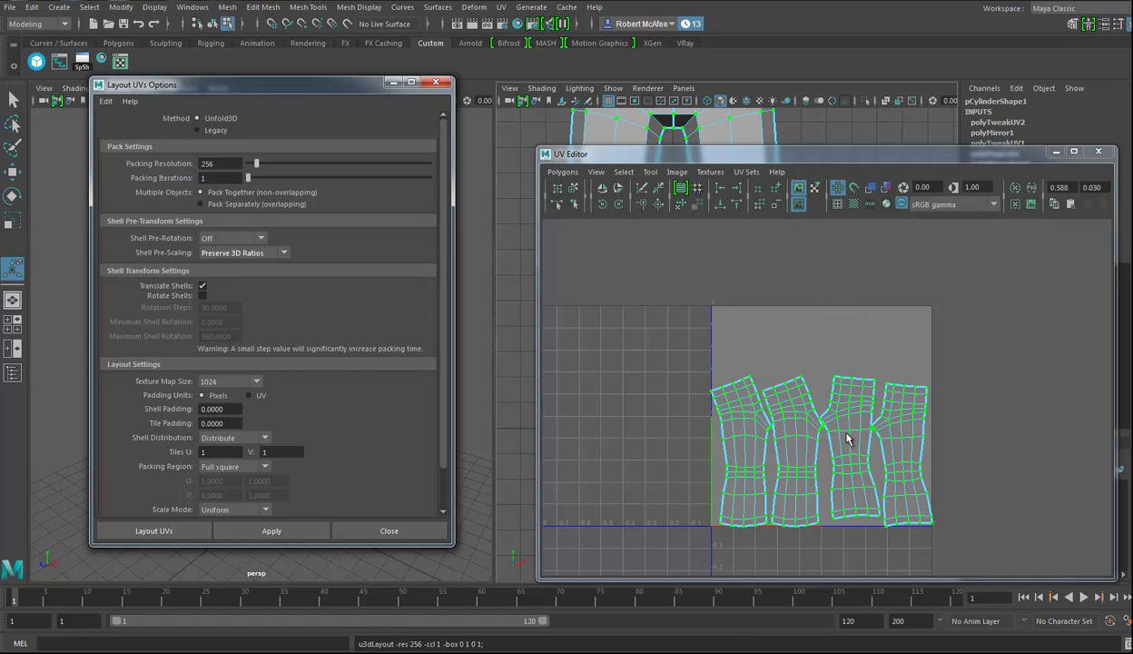
Close the UV layout options and return the pair of legs from UV editing to object selection.
click(440, 86)
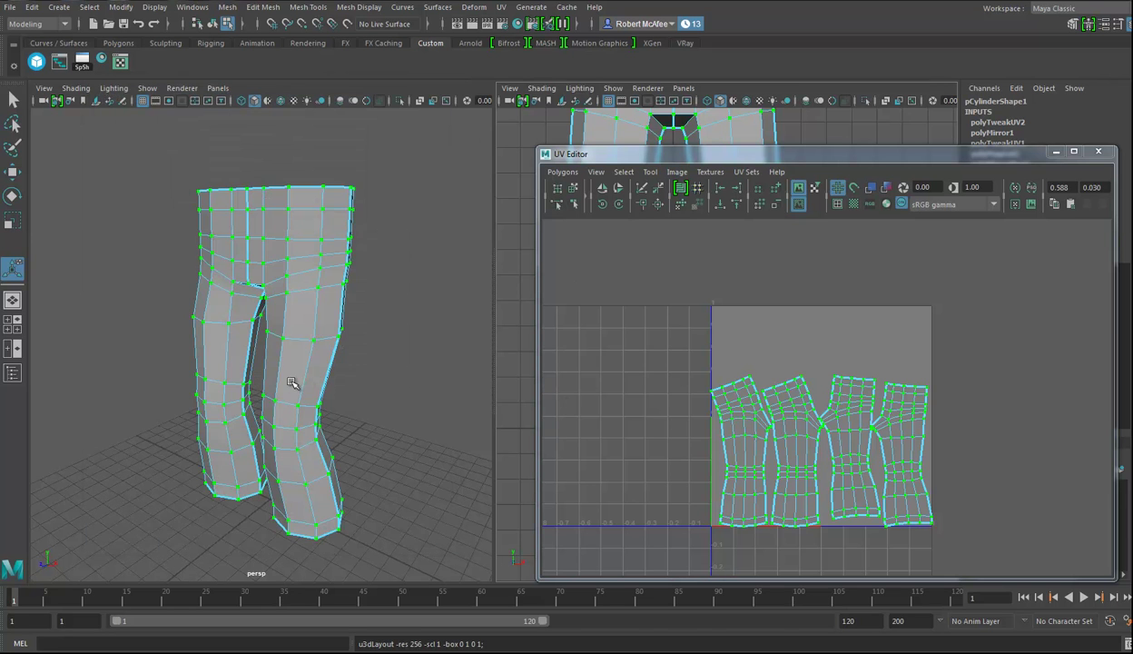
right_drag(323, 275, 343, 252)
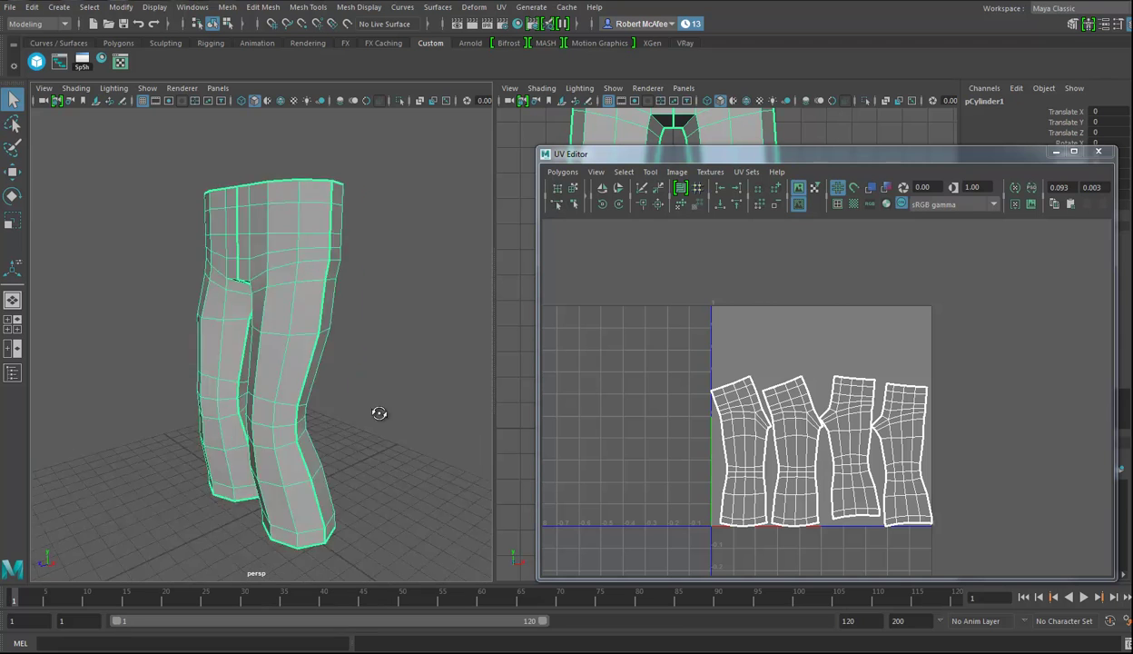
mouse_move(370, 419)
alt+mouse_down()
mouse_move(384, 418)
mouse_move(371, 377)
mouse_move(405, 374)
mouse_move(369, 410)
mouse_move(374, 403)
alt+mouse_up()
Export a UV snapshot of the legs named outUVPJ in the project's images folder, in Maya IFF format with an increased image size.
click(562, 172)
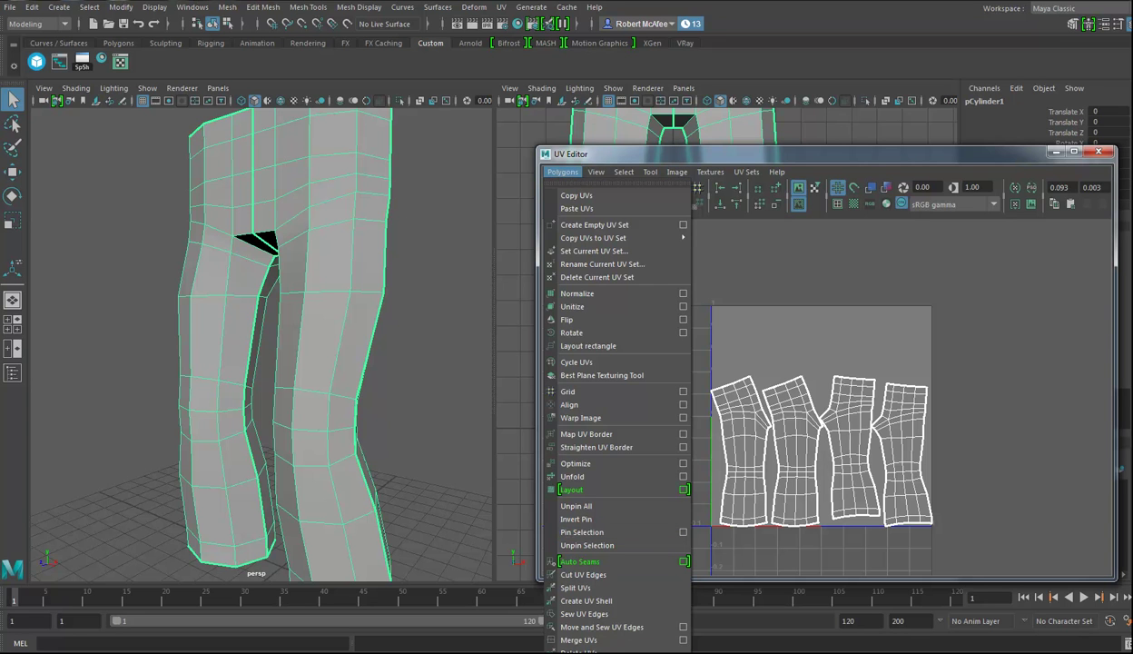
click(697, 151)
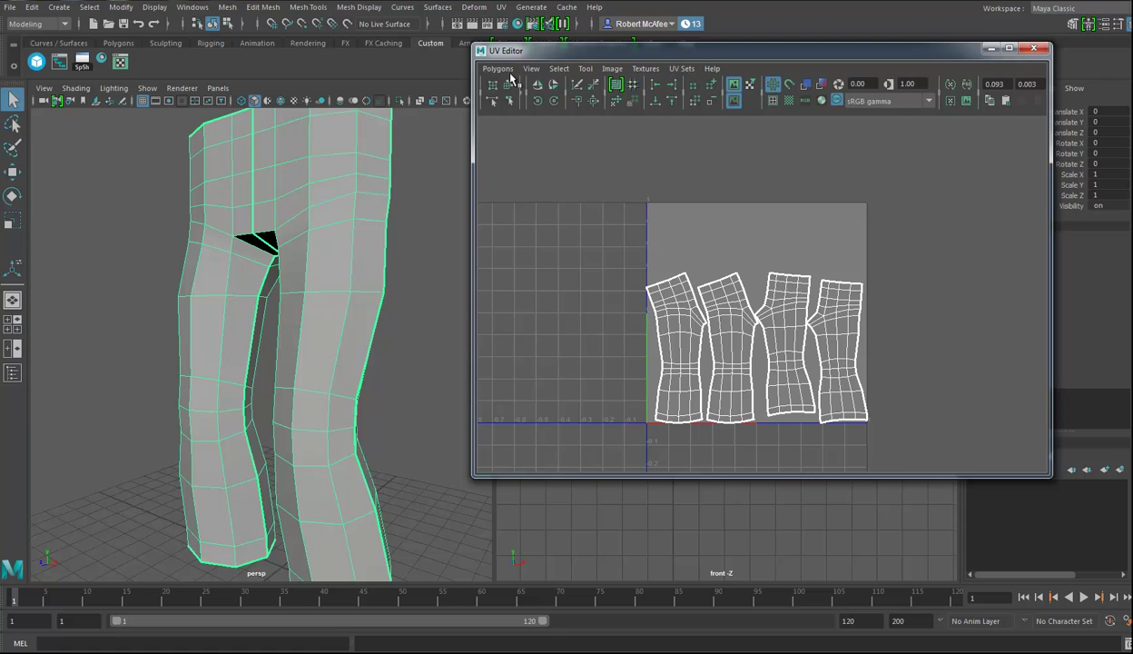
click(498, 71)
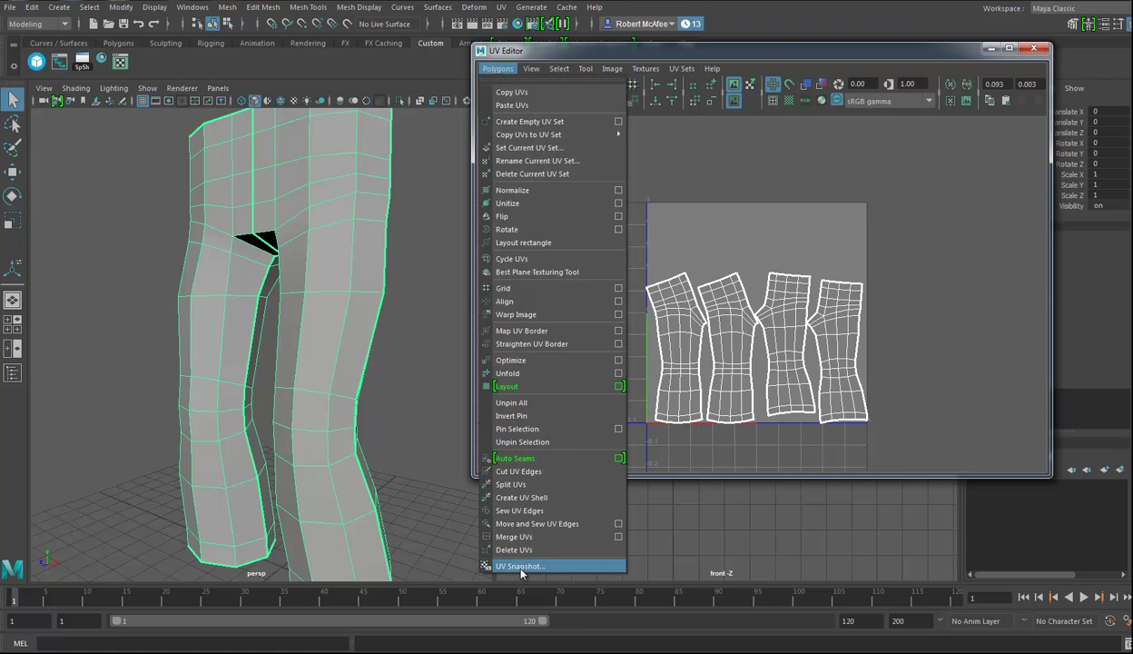
click(520, 566)
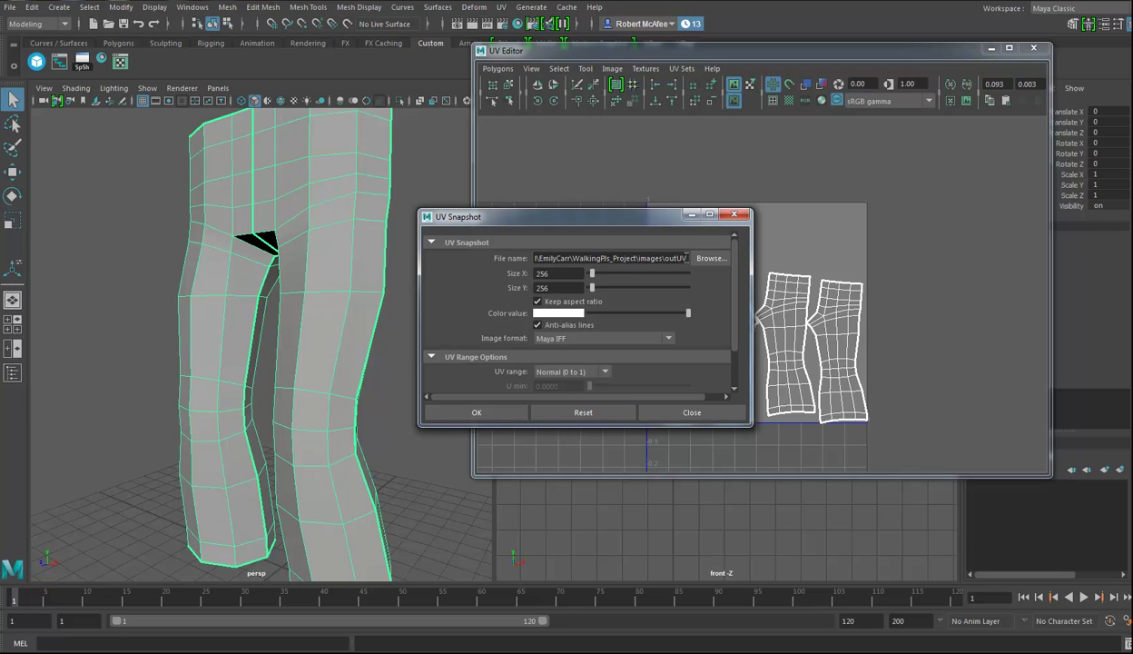
text(PJ)
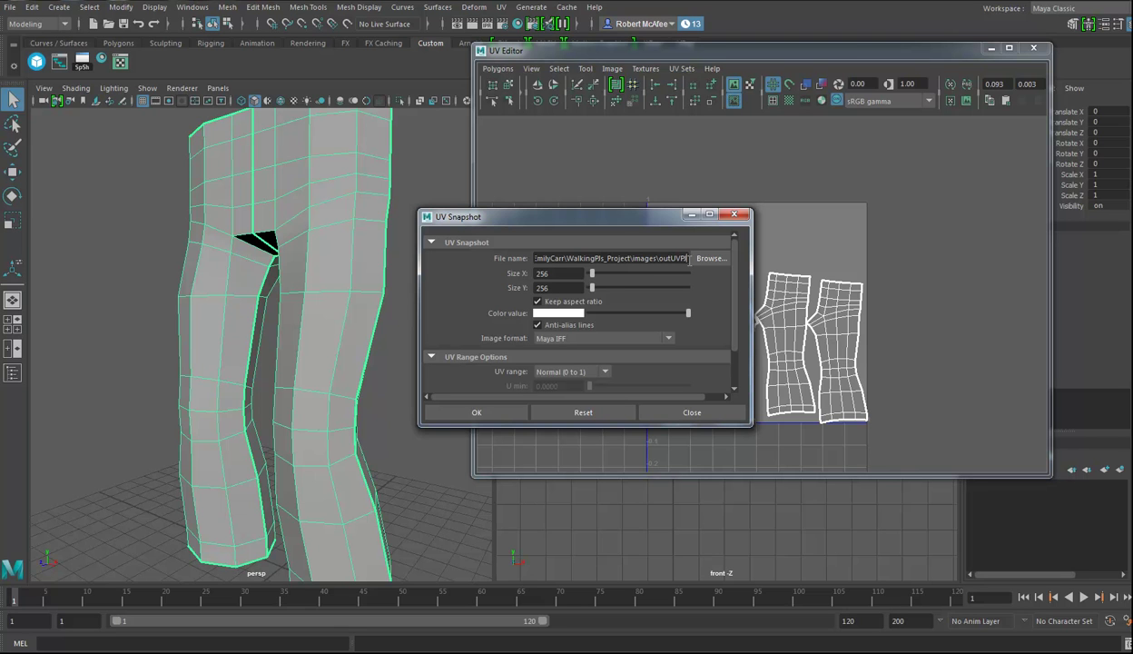
drag(589, 272, 613, 273)
click(476, 412)
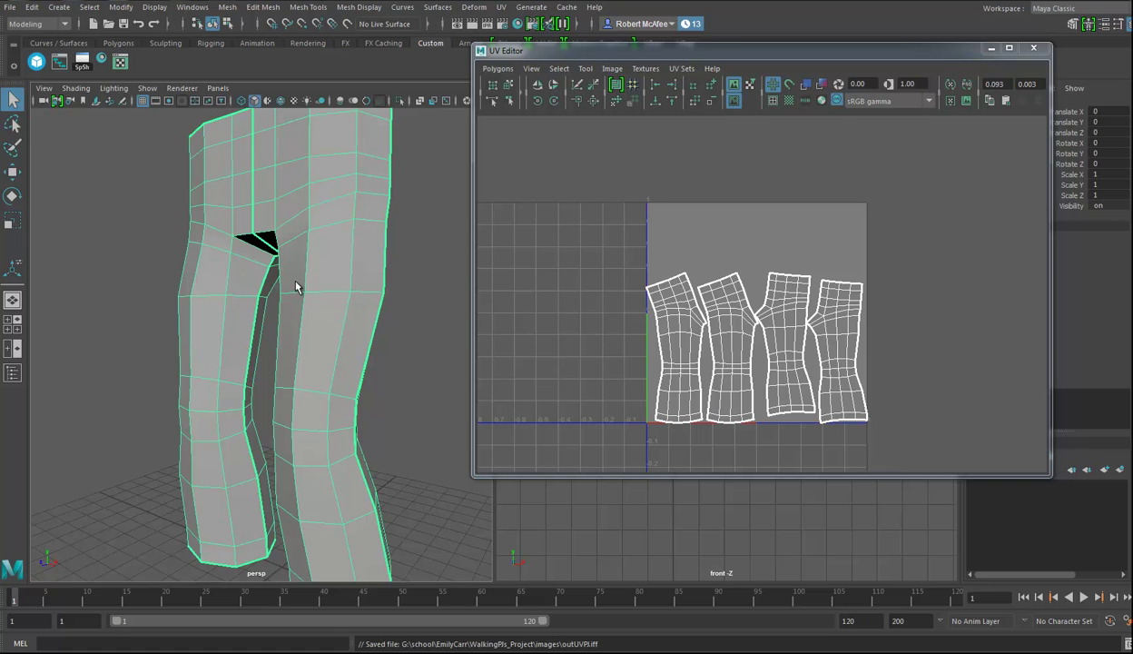
alt+drag(315, 335, 412, 336)
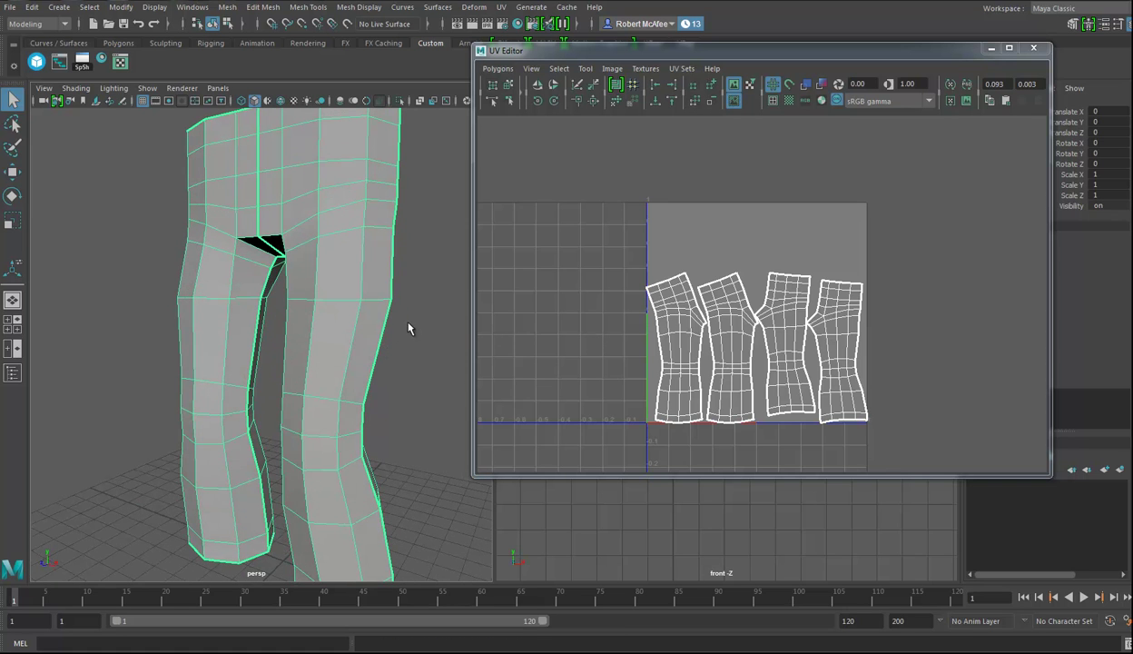
key(f)
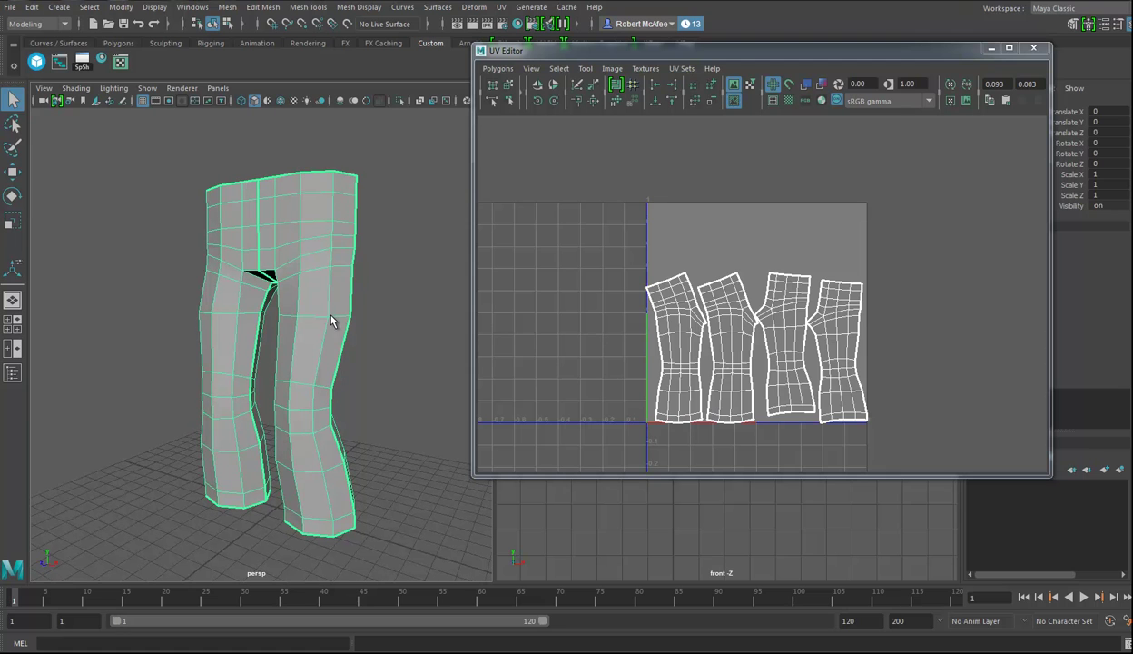